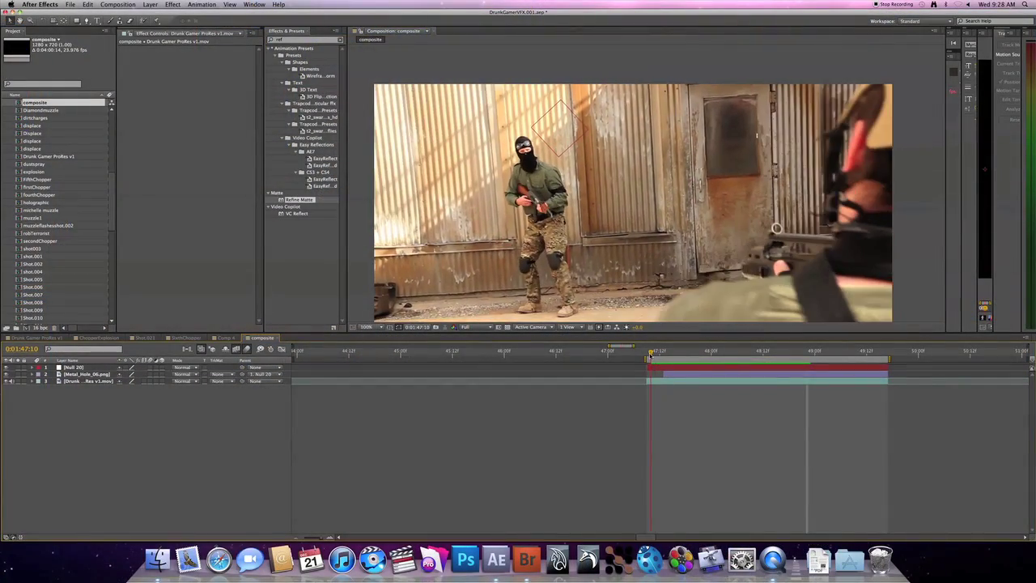
Scrub through the gunfight footage and stop on the crouching-man frame near 0:01:48:16.
left_click(643, 354)
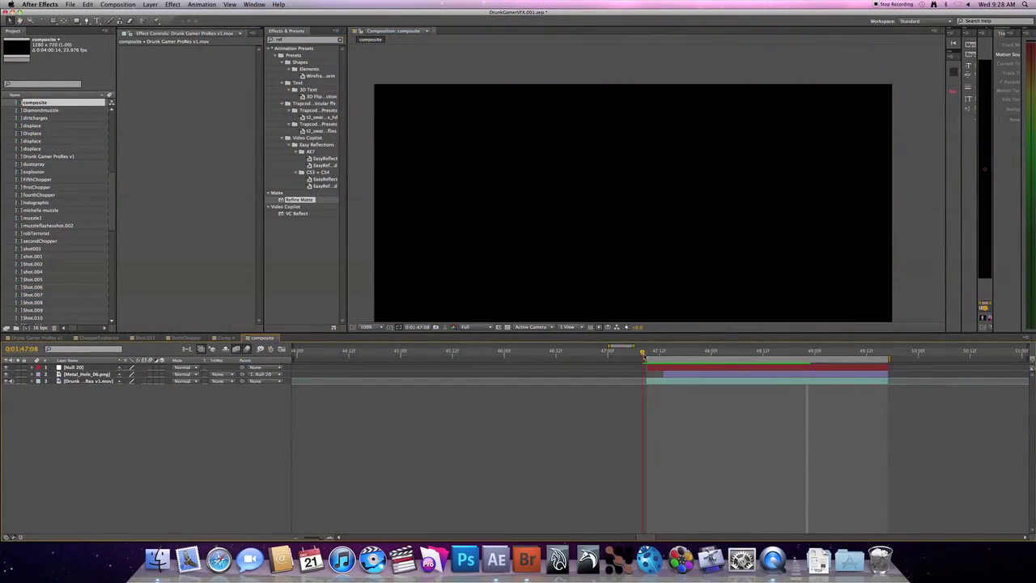
left_click_drag(643, 354, 691, 372)
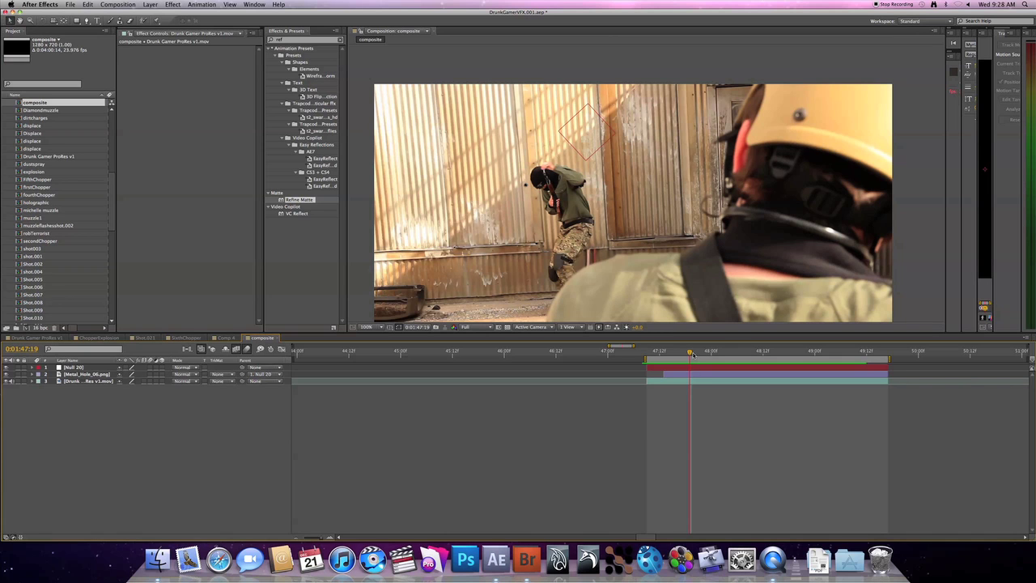
left_click_drag(689, 353, 781, 378)
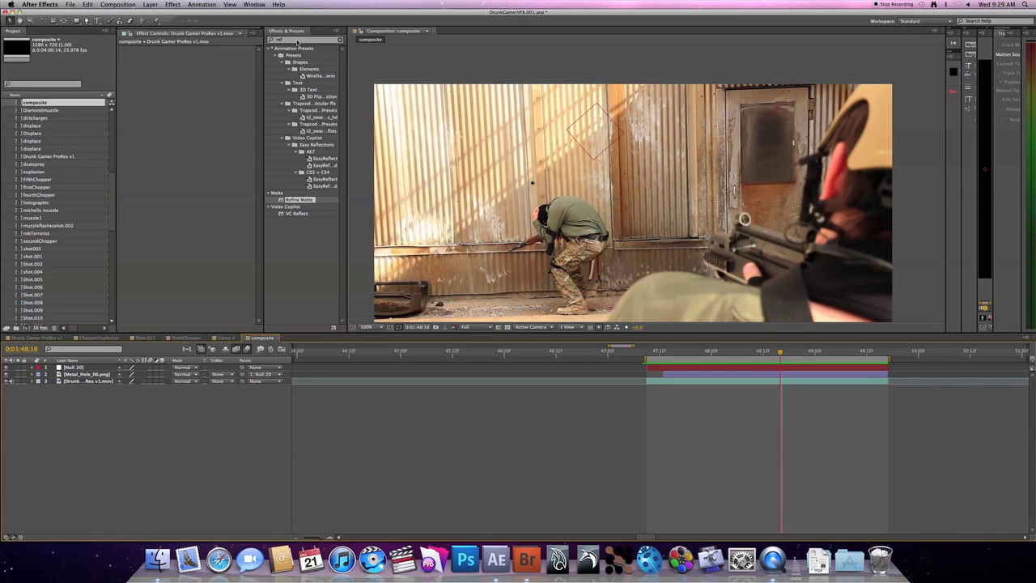
Apply the Tint effect to the Metal_Hole_06.png layer.
left_click(297, 41)
type("tint")
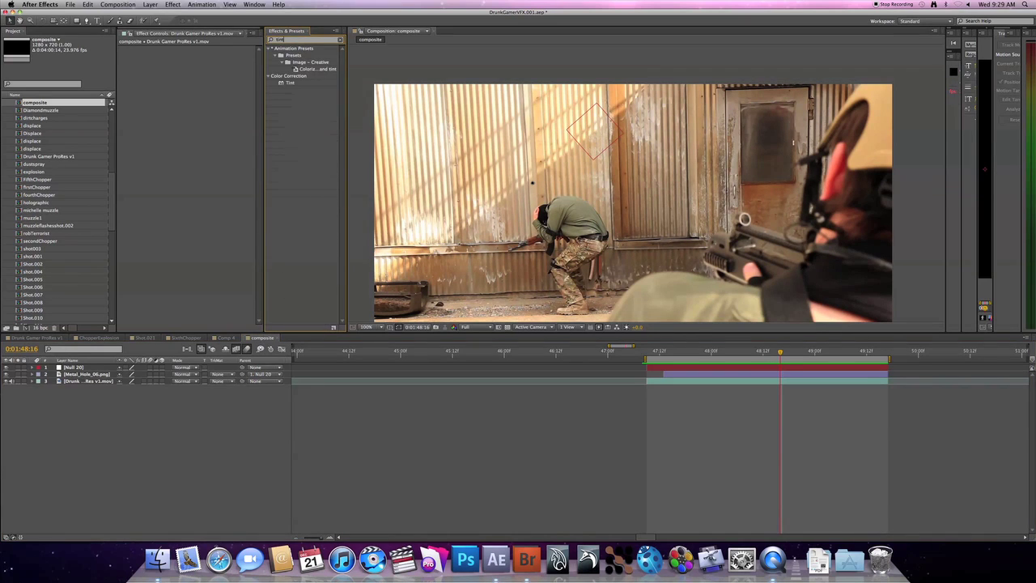
left_click_drag(289, 83, 89, 374)
Map White To the sampled tan wall colour and set Amount to Tint to 78%.
key("period")
key("period")
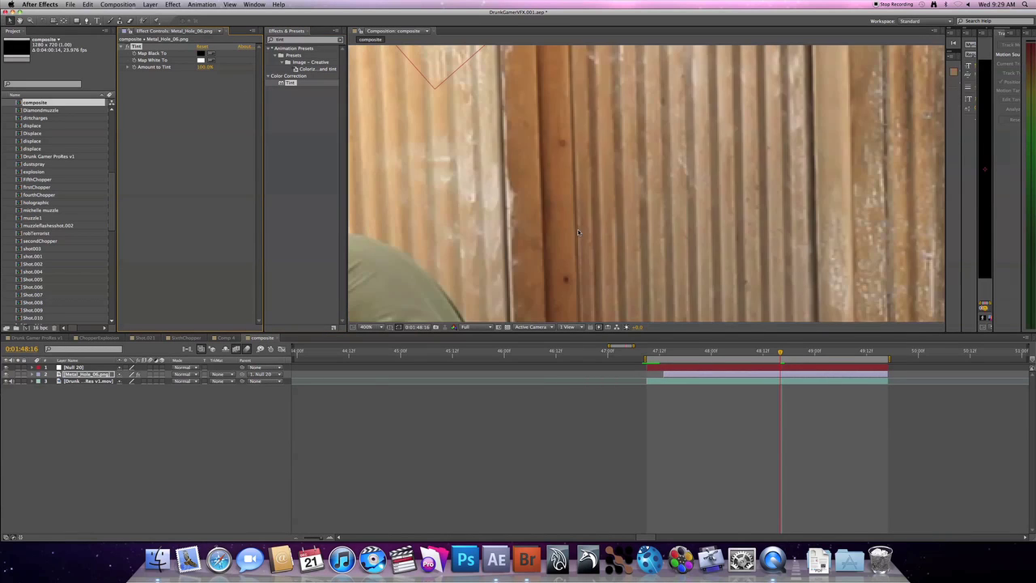
key("comma")
scroll(480, 217, "left", 5)
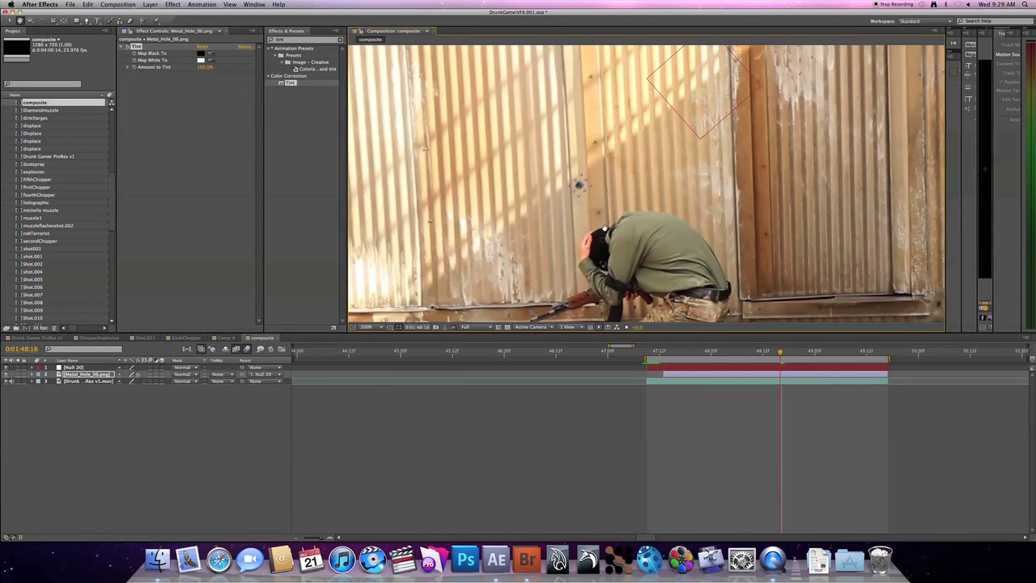
left_click(513, 182)
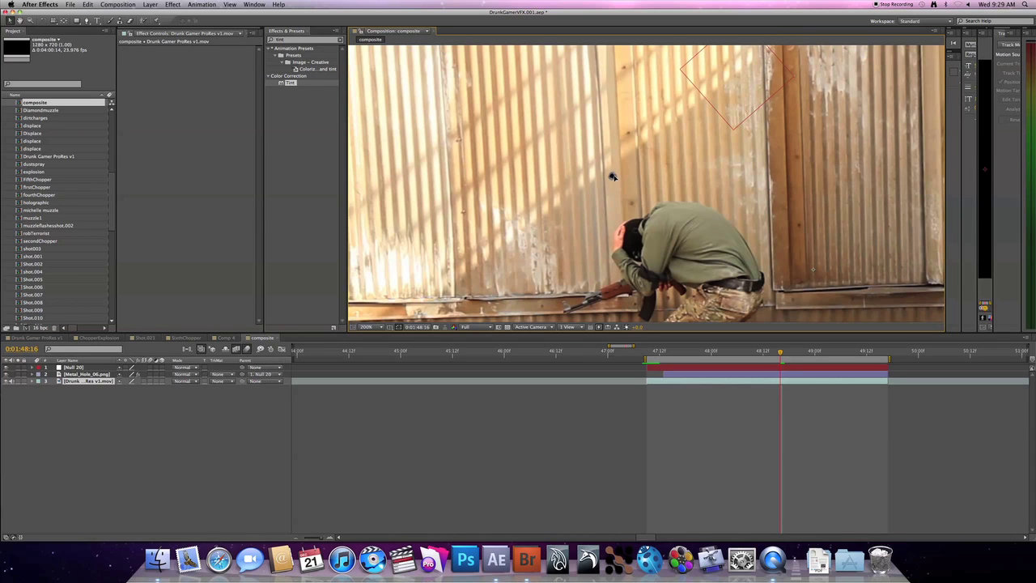
left_click(165, 374)
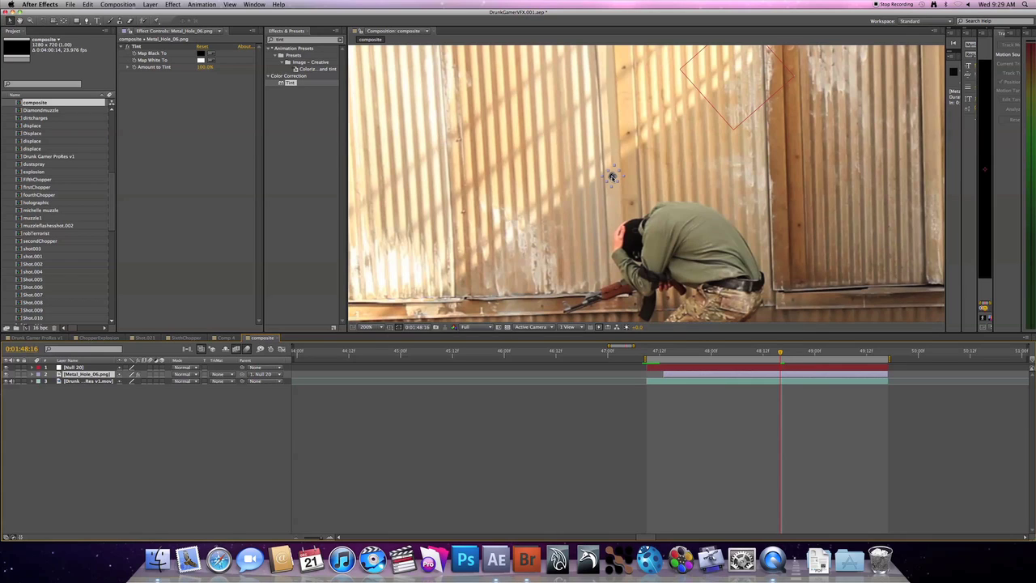
key("super+shift+h")
left_click(212, 64)
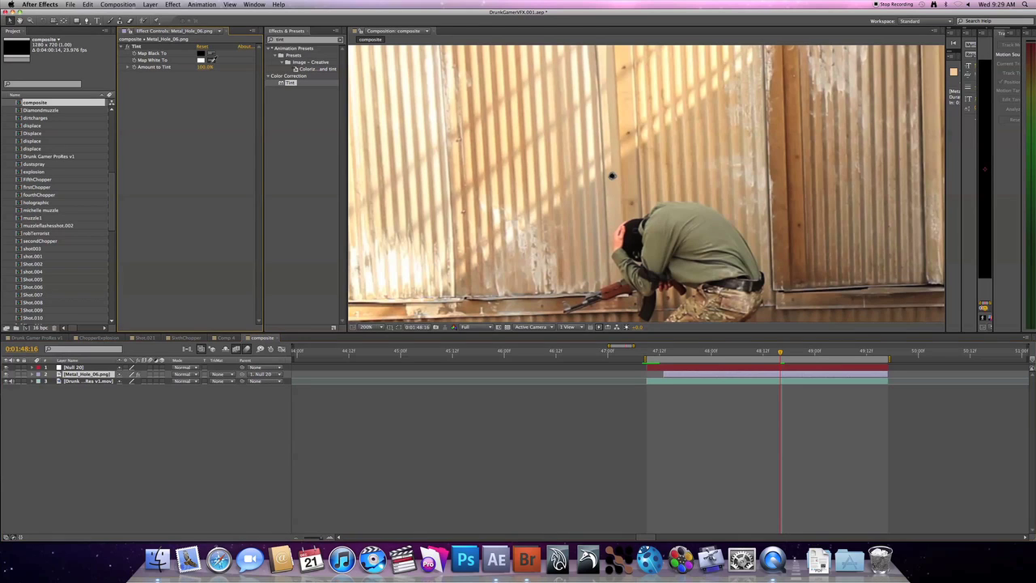
left_click(617, 172)
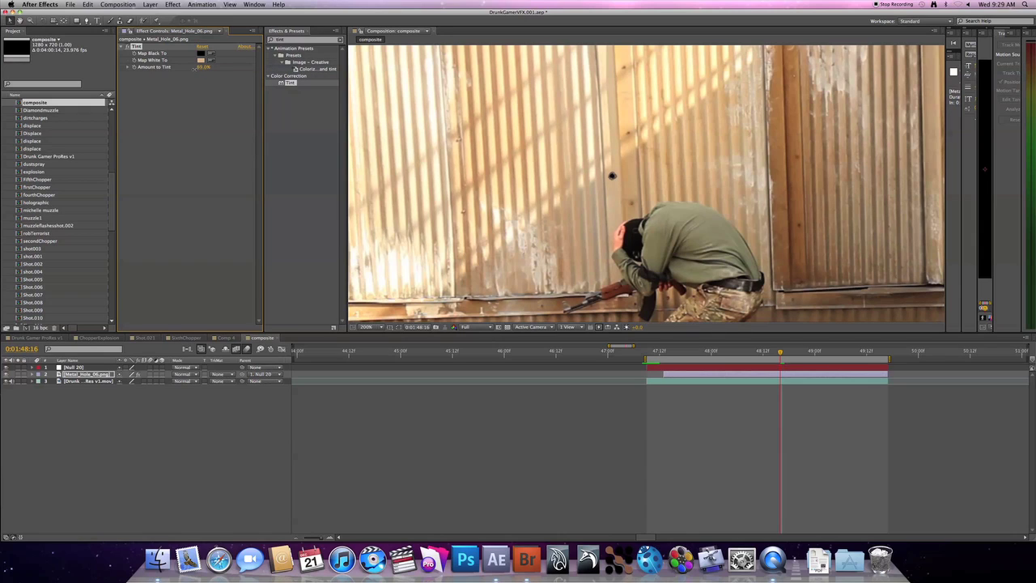
left_click_drag(203, 67, 243, 67)
Apply Curves to the bullet hole and bow the RGB curve upward to brighten it.
left_click(289, 40)
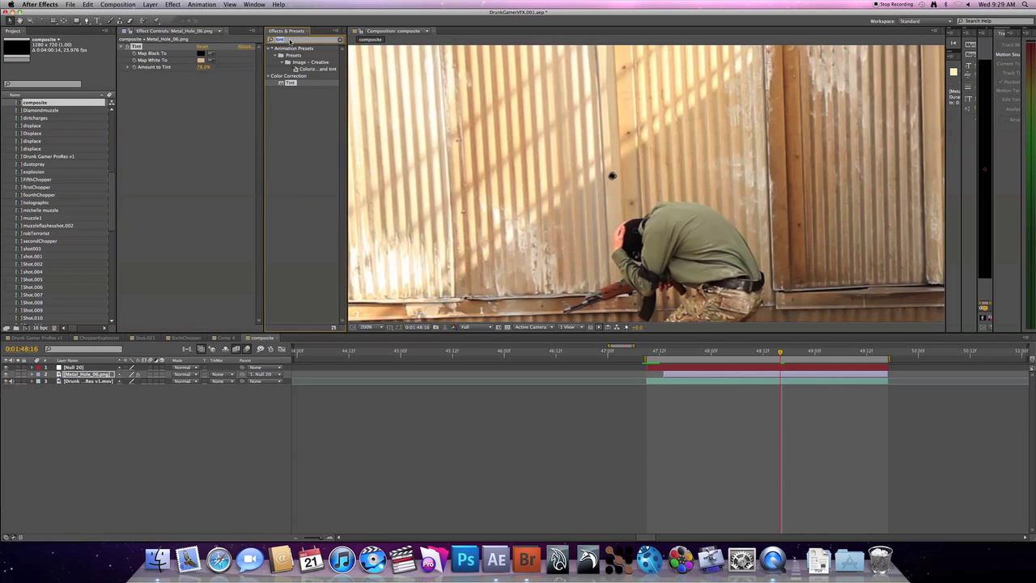
type("curves")
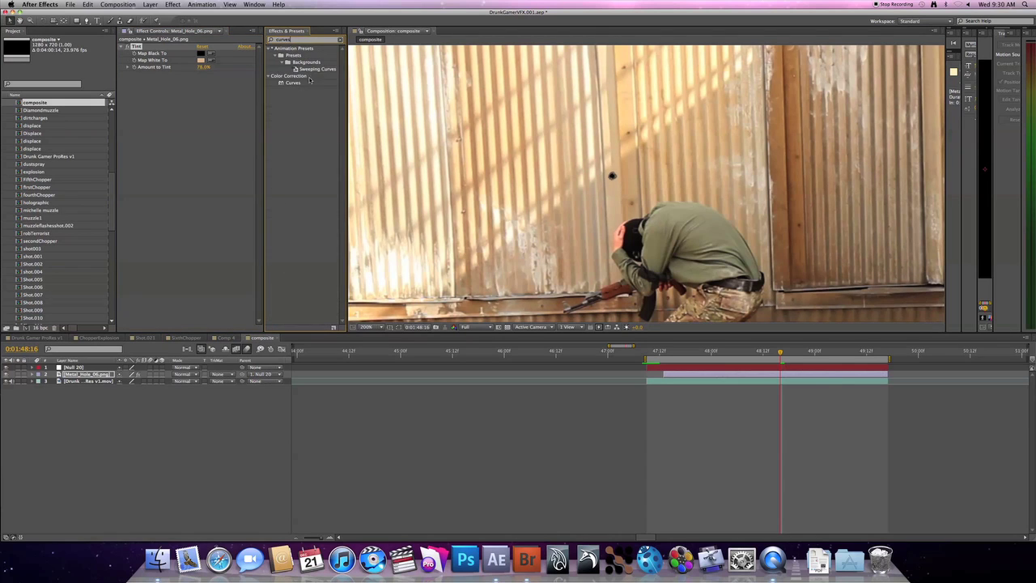
left_click_drag(310, 81, 231, 87)
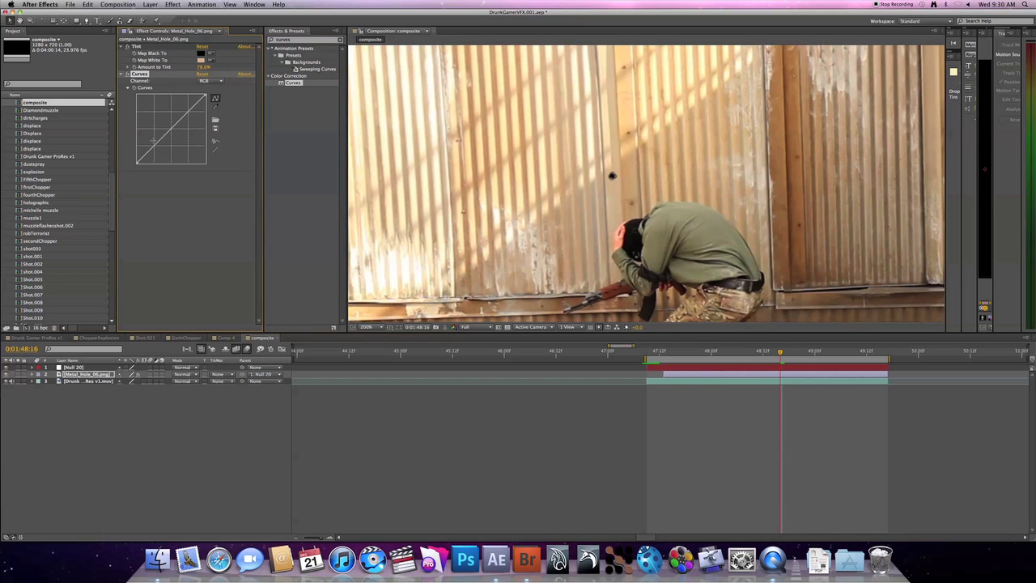
left_click_drag(183, 120, 177, 115)
left_click_drag(153, 151, 149, 149)
Bow the Red and Green channel curves upward and adjust the Blue channel curve.
left_click(209, 81)
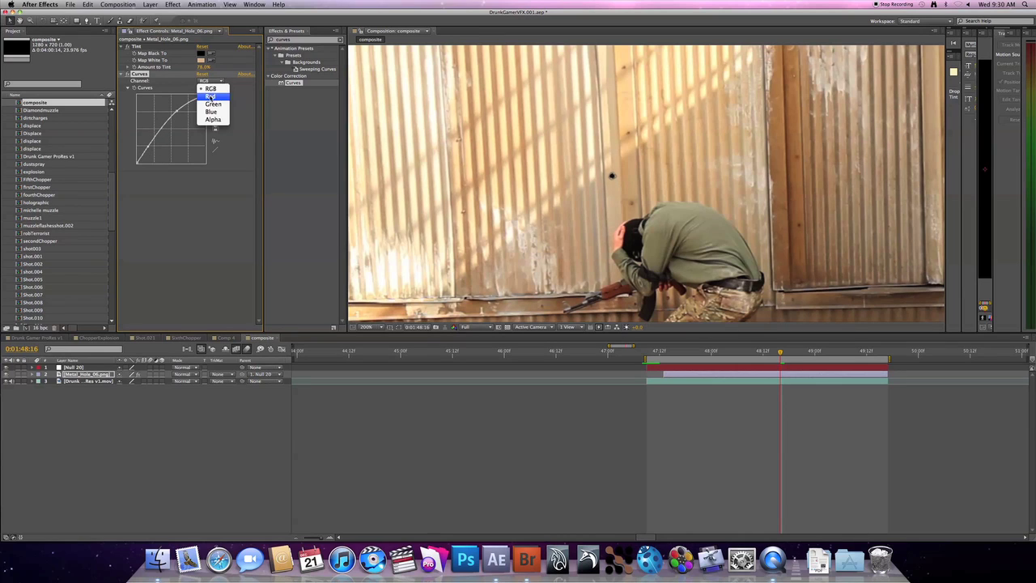
left_click(209, 93)
left_click_drag(168, 133, 162, 128)
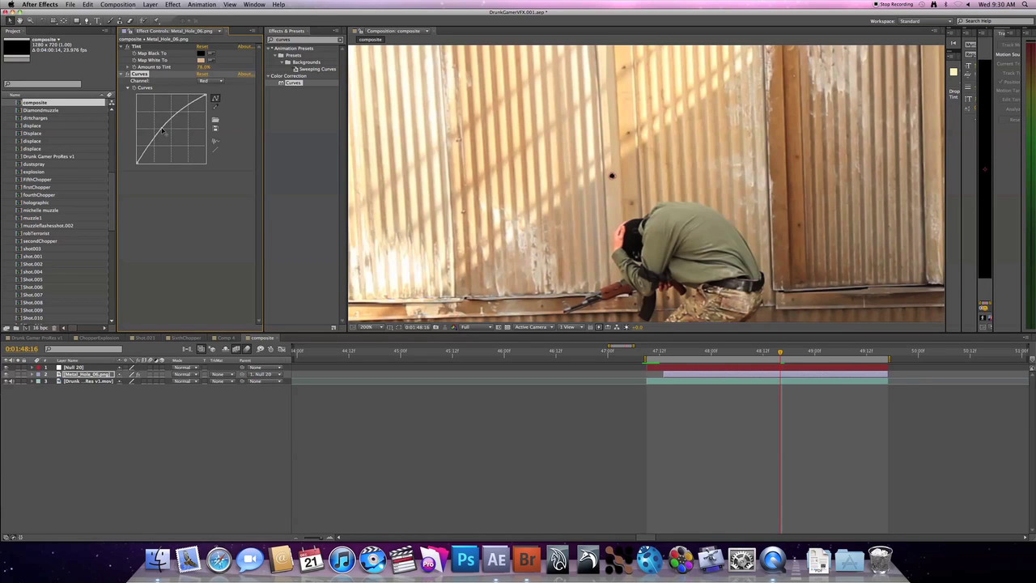
left_click(213, 81)
left_click(210, 103)
left_click_drag(146, 152, 147, 150)
left_click(210, 80)
left_click(212, 109)
mouse_move(170, 134)
left_mouse_down()
mouse_move(160, 119)
mouse_move(167, 134)
left_mouse_up()
Compare the graded hole with the footage, return Curves to RGB and zoom to 200%.
scroll(572, 186, "down", 2)
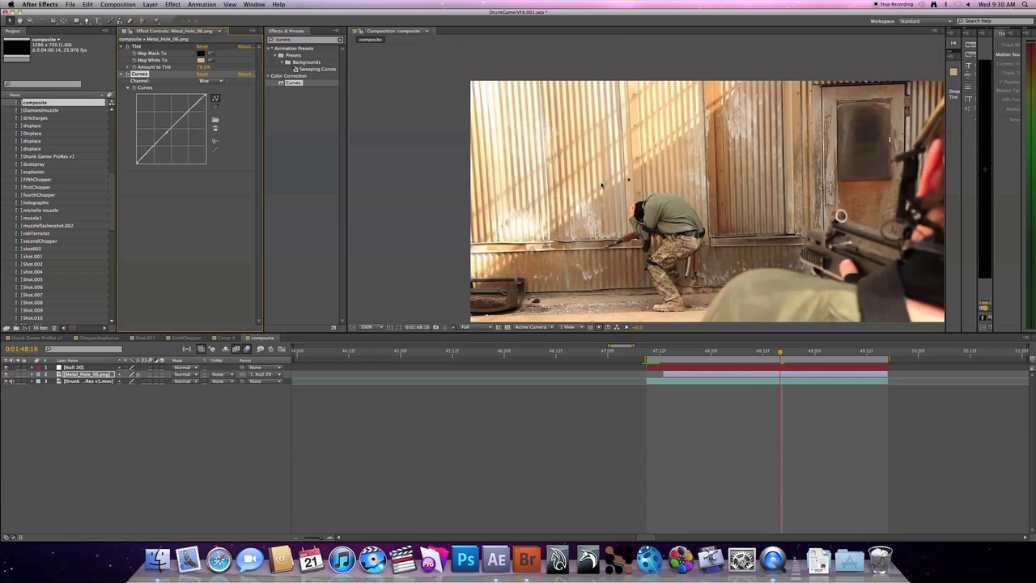
left_click(607, 189)
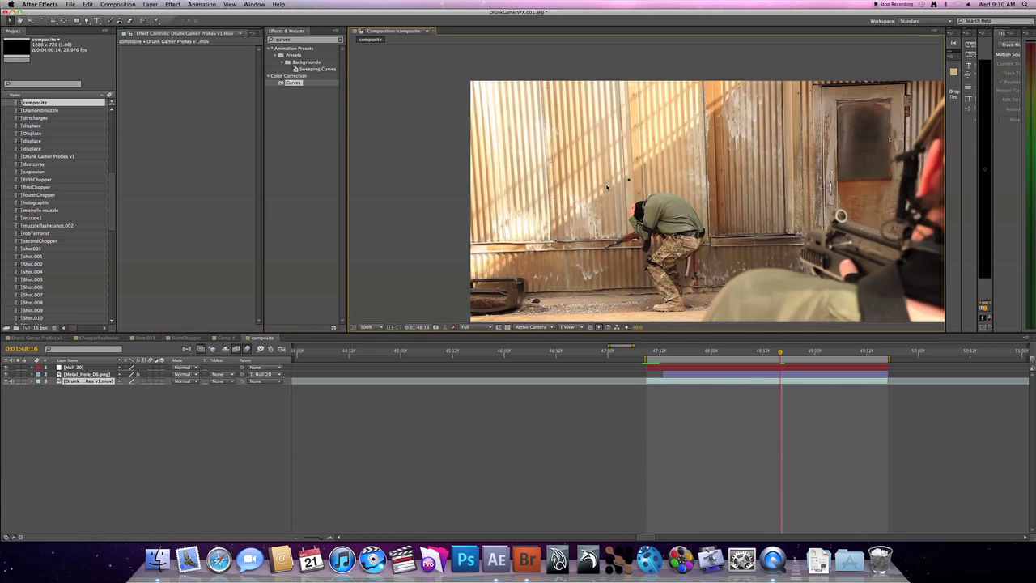
scroll(607, 188, "up", 5)
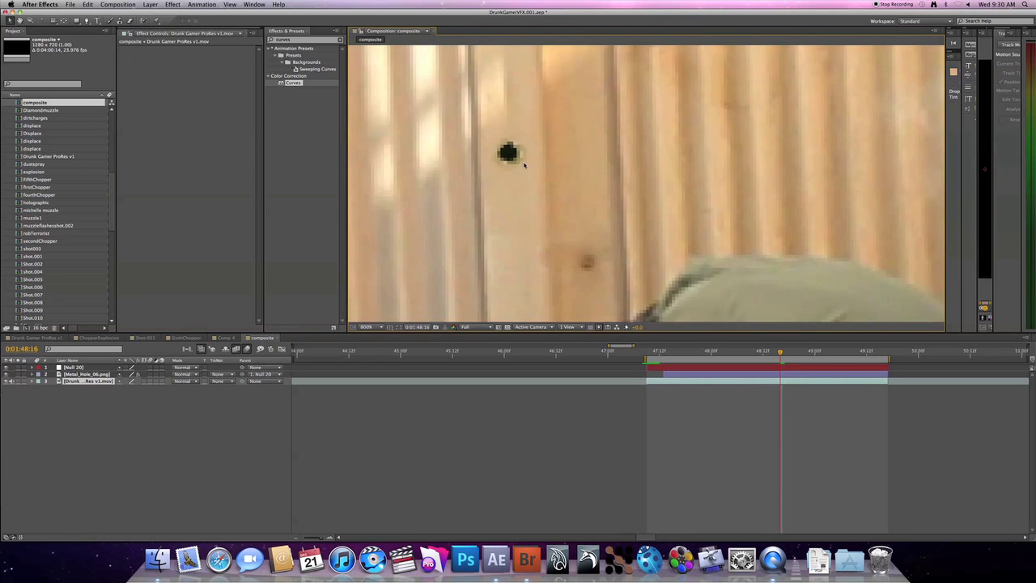
scroll(625, 203, "down", 5)
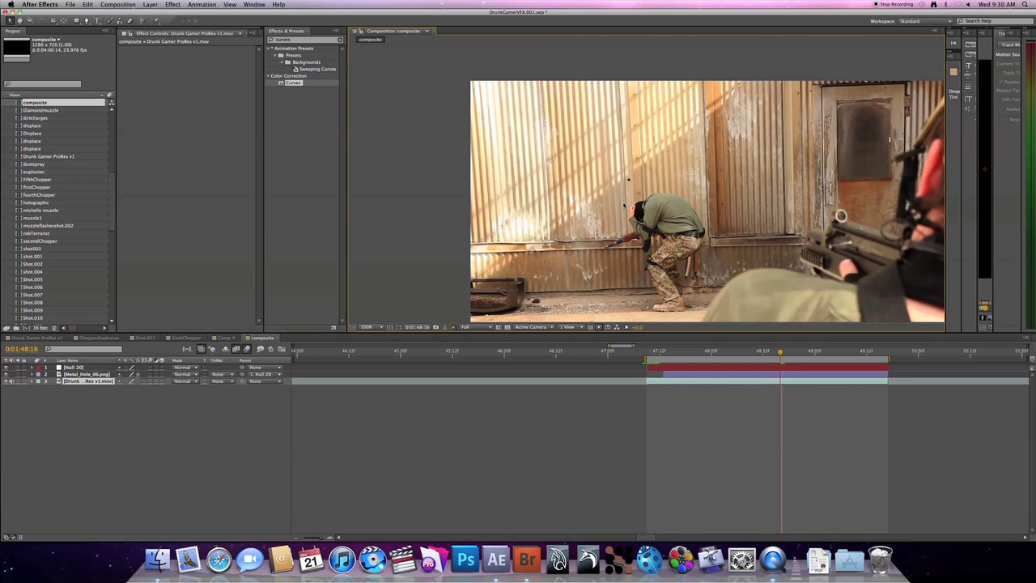
scroll(502, 204, "right", 3)
scroll(502, 204, "down", 2)
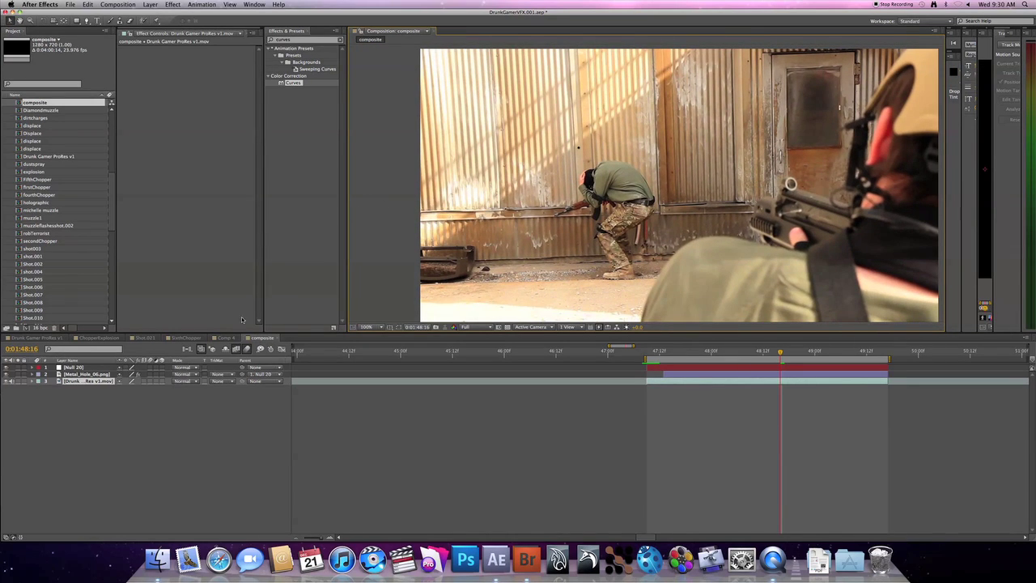
left_click(90, 374)
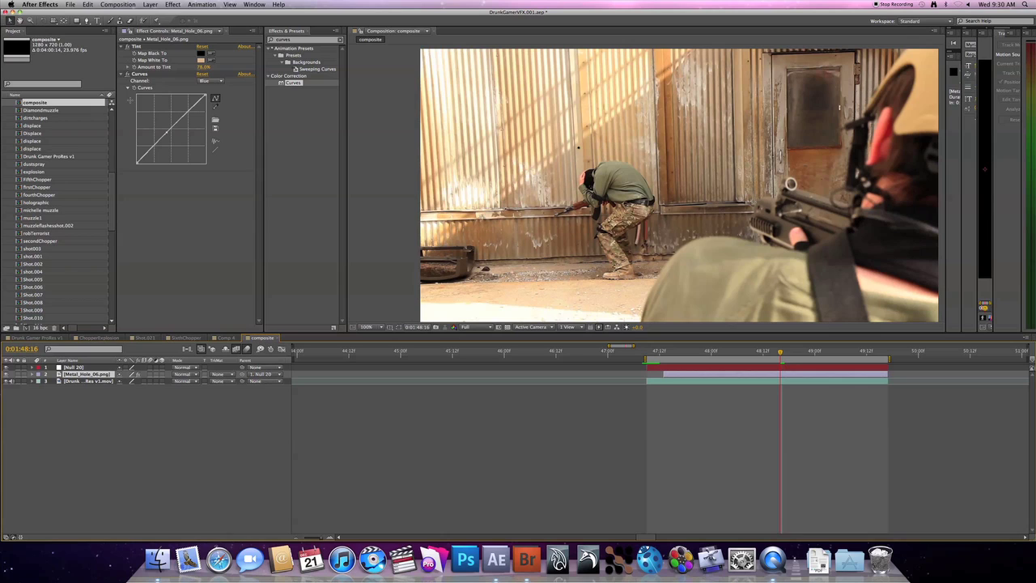
left_click(214, 83)
left_click(220, 90)
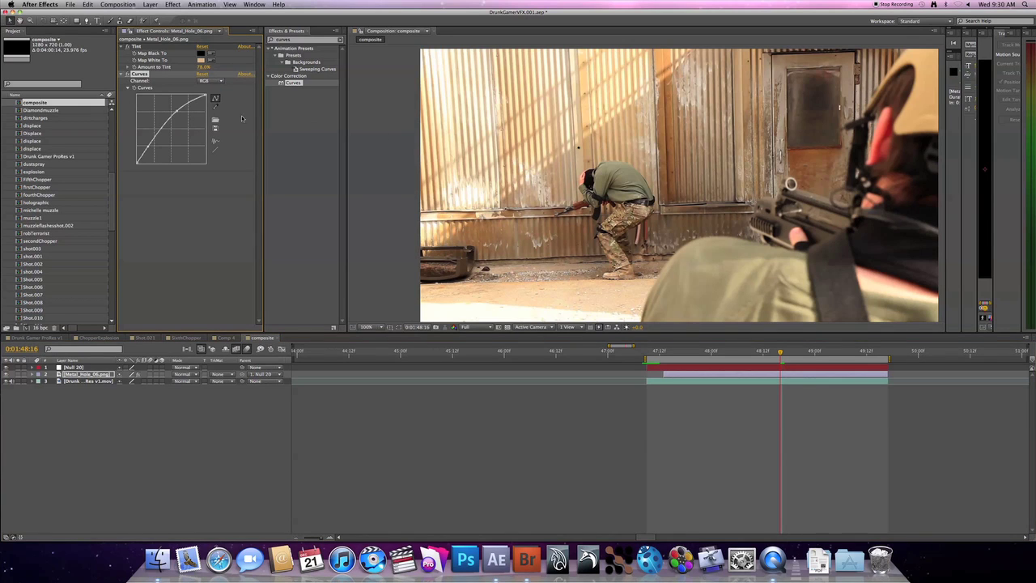
key("period")
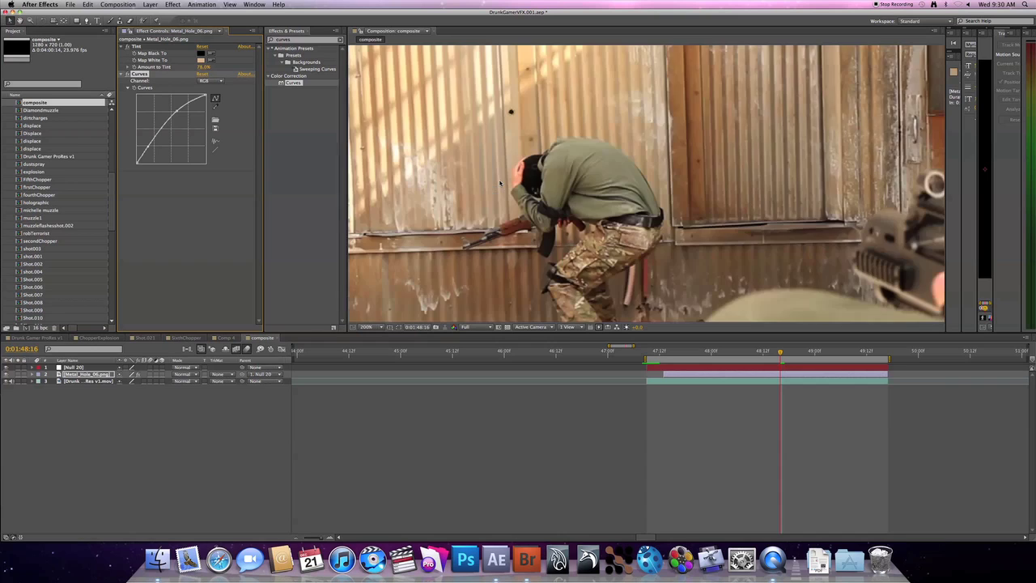
Apply Fast Blur with Blurriness 7.0 to Metal_Hole_06.png, then return to frame 47:13.
left_click(296, 42)
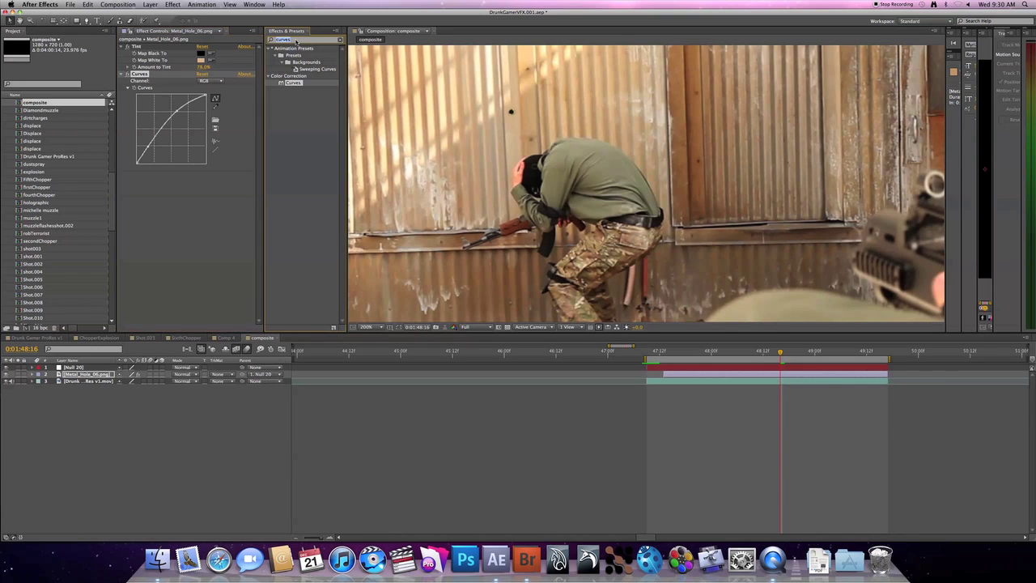
type("fast")
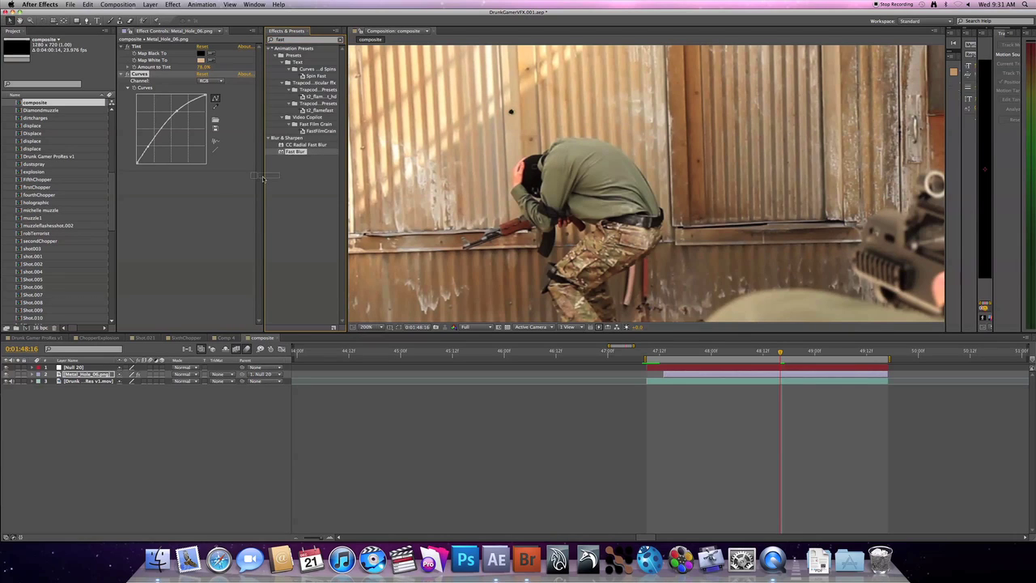
left_click_drag(263, 178, 217, 196)
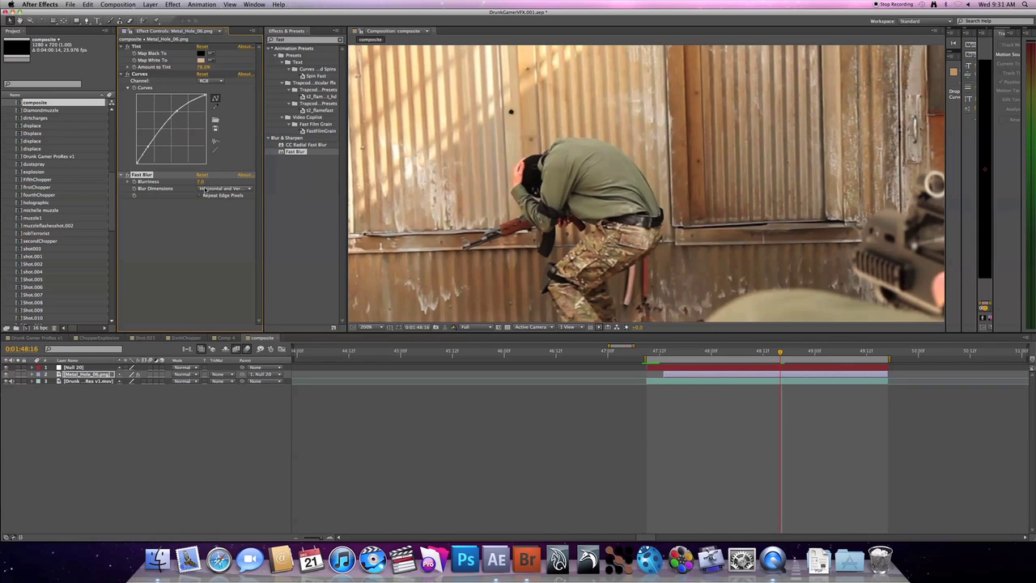
scroll(480, 211, "down", 2)
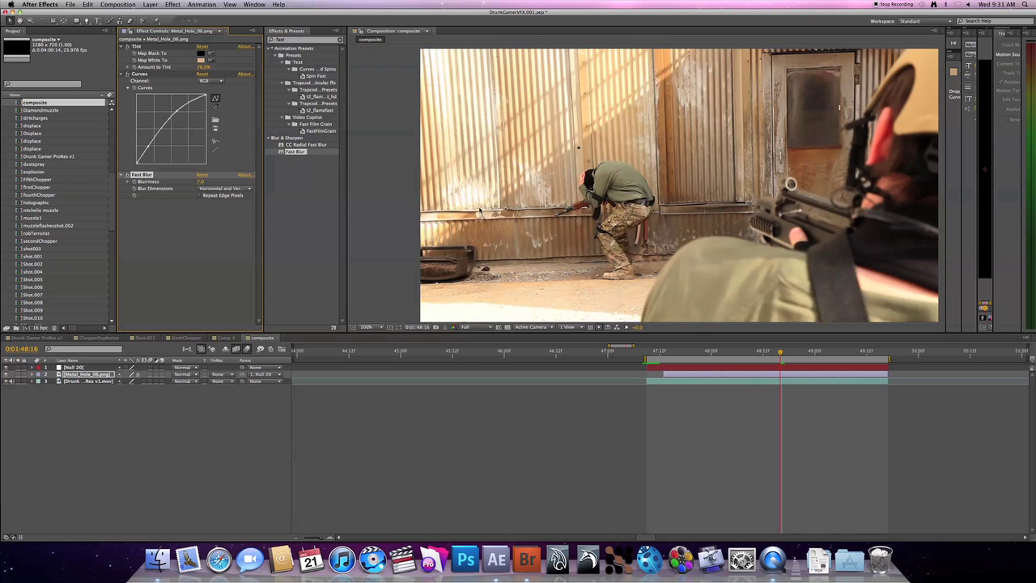
left_click_drag(782, 356, 669, 361)
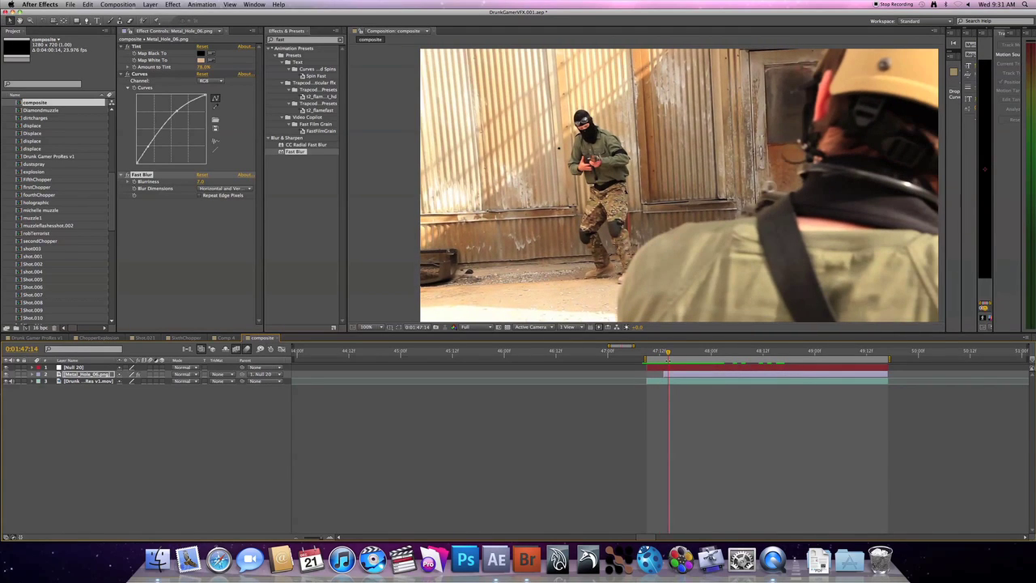
Save the project and check the bullet hole's keyframed Mask 1 path around the hit.
key("super+s")
left_click_drag(668, 354, 698, 357)
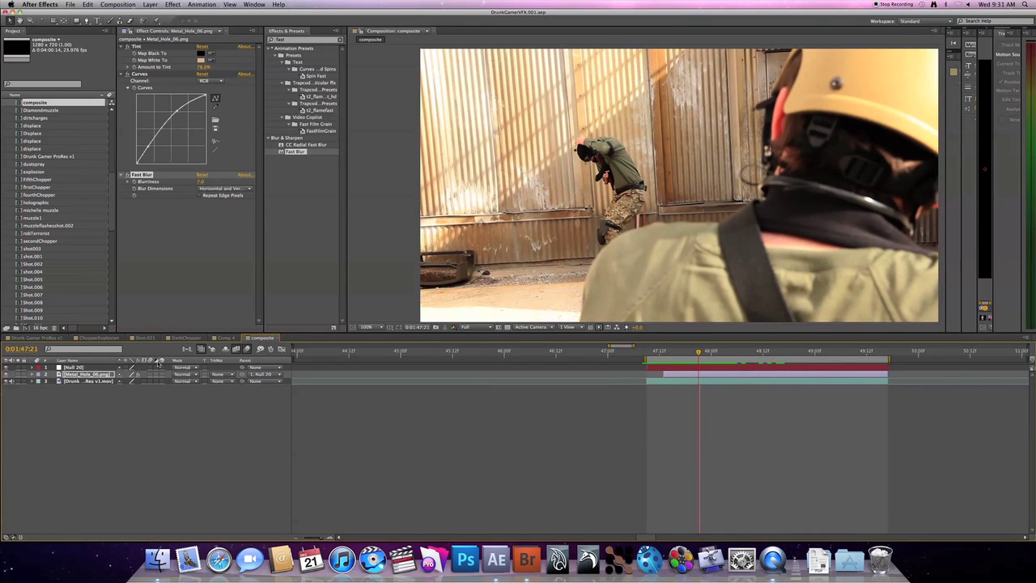
left_click(95, 376)
key("m")
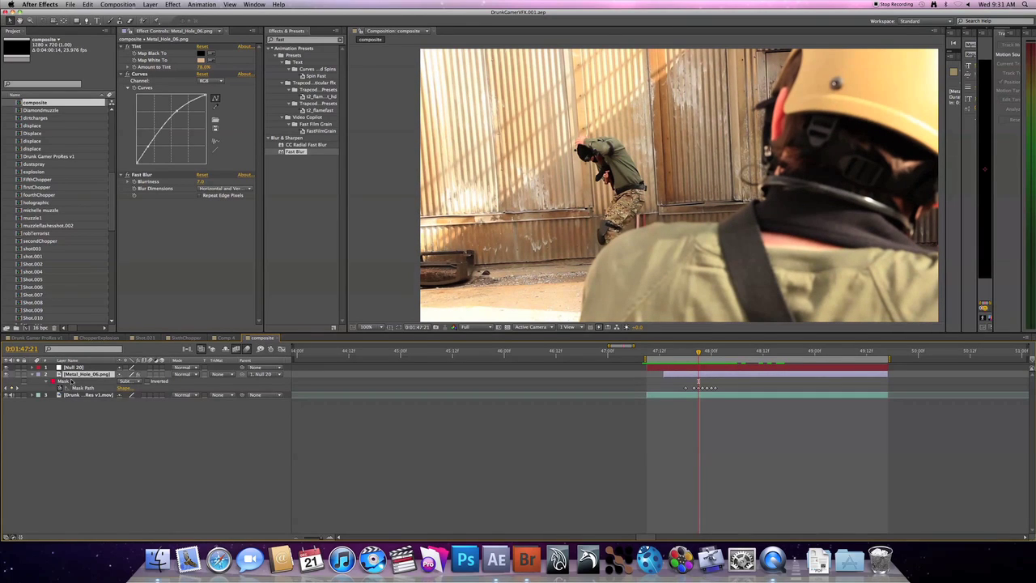
left_click(71, 382)
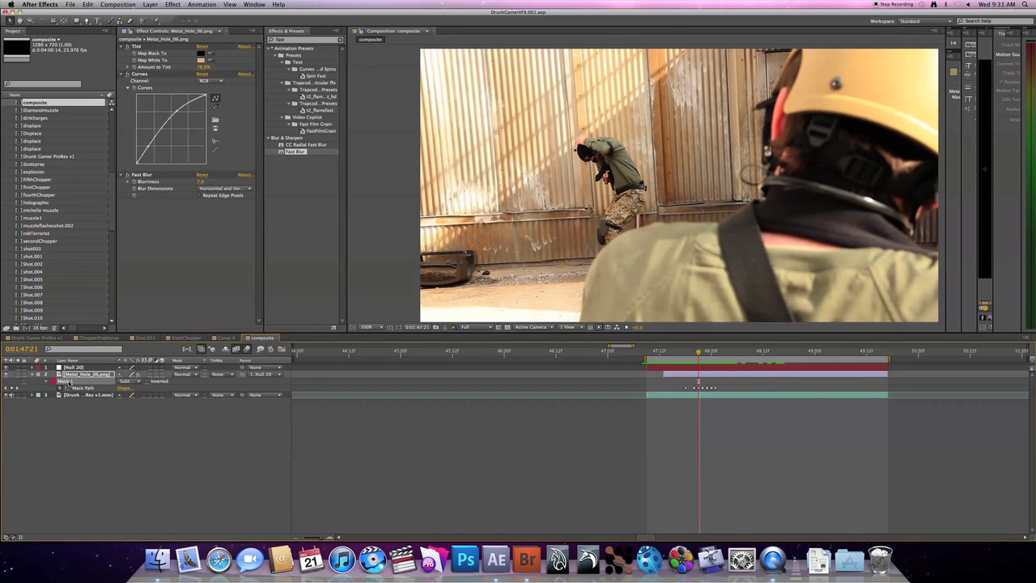
key("m")
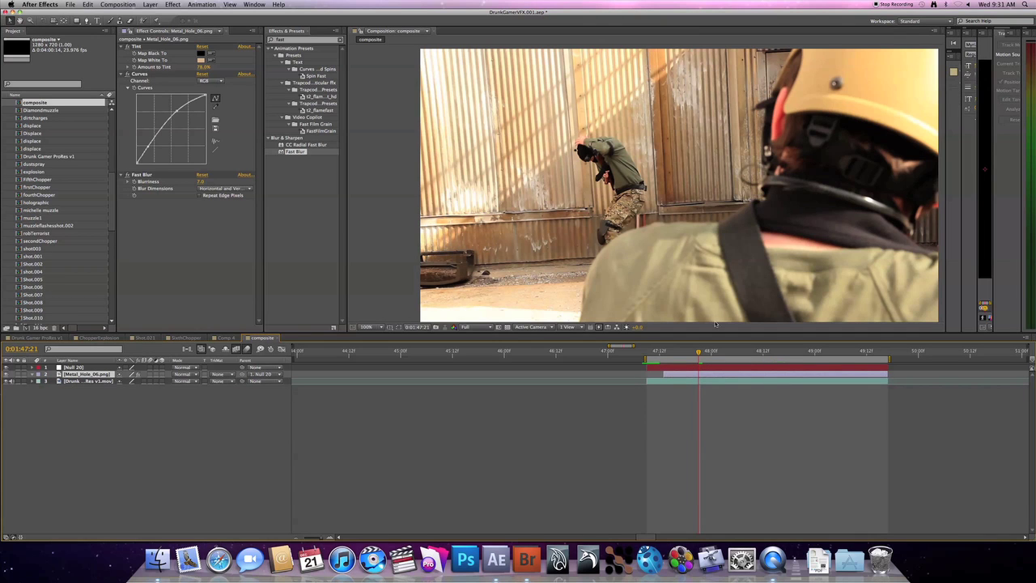
mouse_move(698, 353)
left_mouse_down()
mouse_move(741, 357)
mouse_move(690, 356)
left_mouse_up()
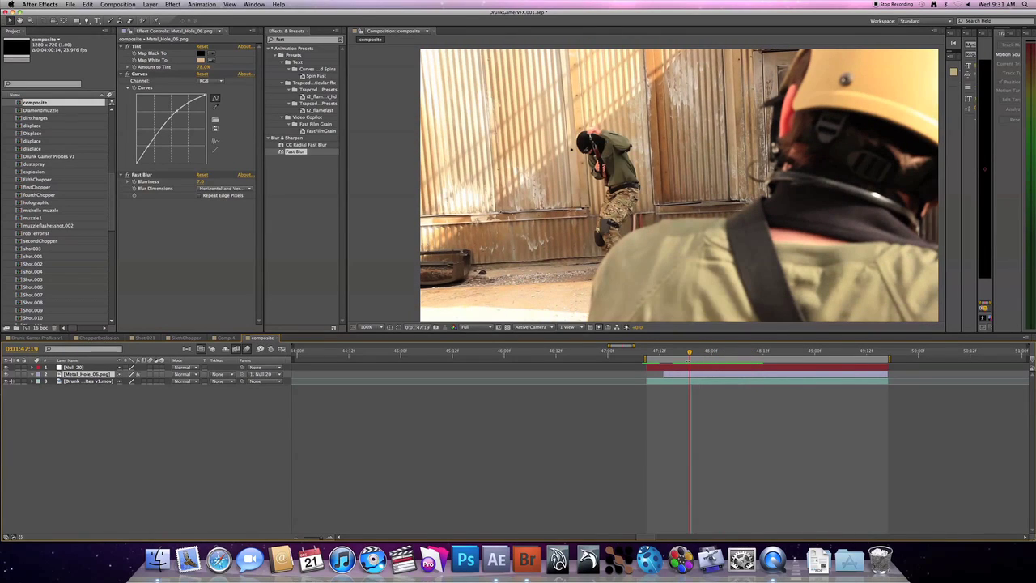
Create a full-frame black solid layer.
key("super+y")
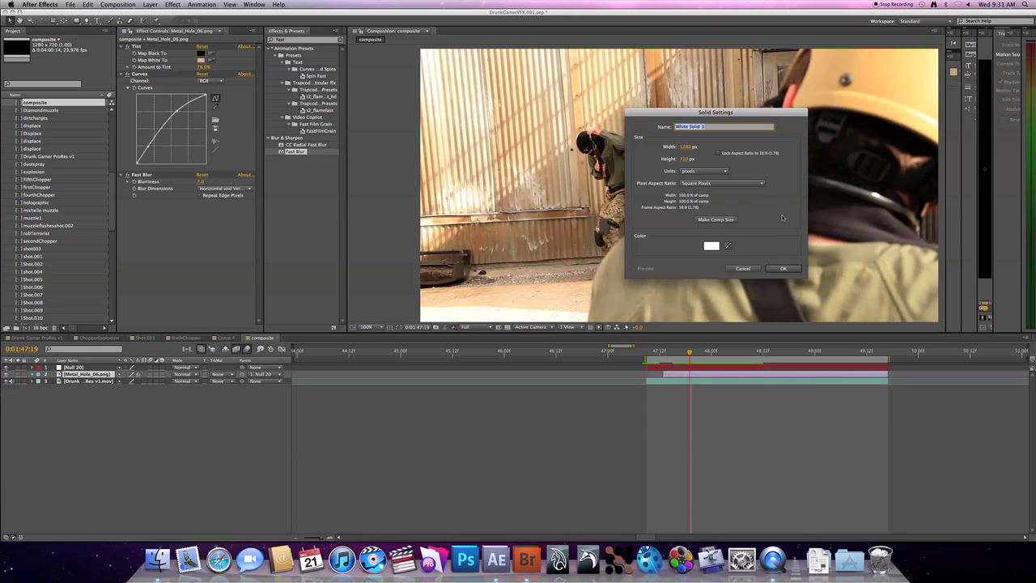
left_click(712, 247)
left_click_drag(502, 315, 598, 379)
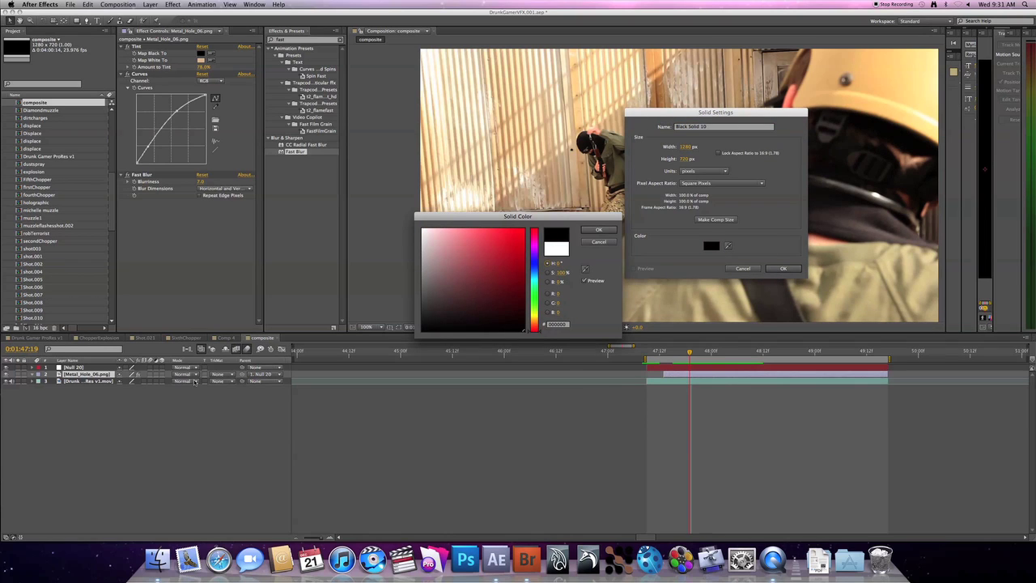
left_click(599, 230)
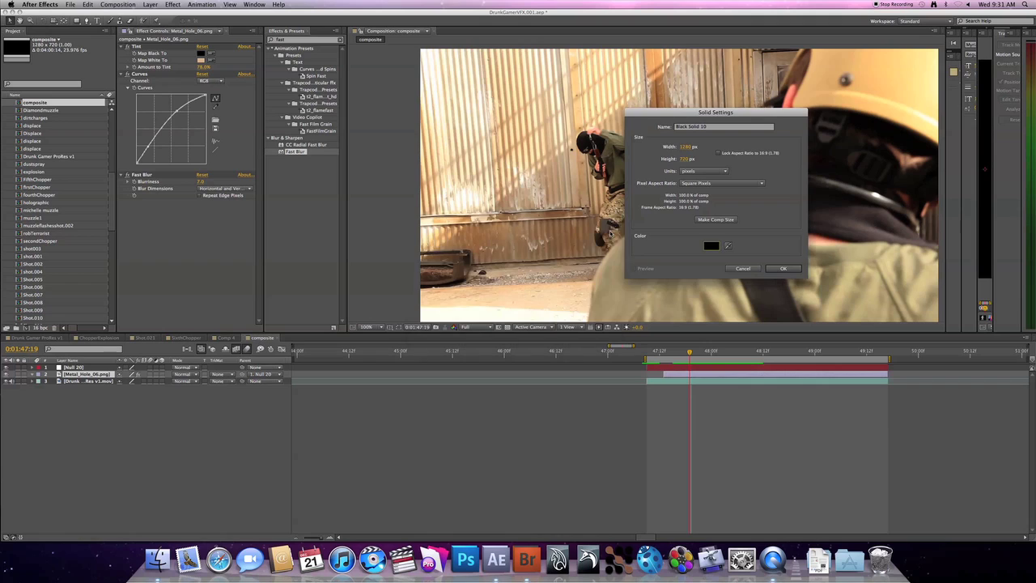
left_click(782, 268)
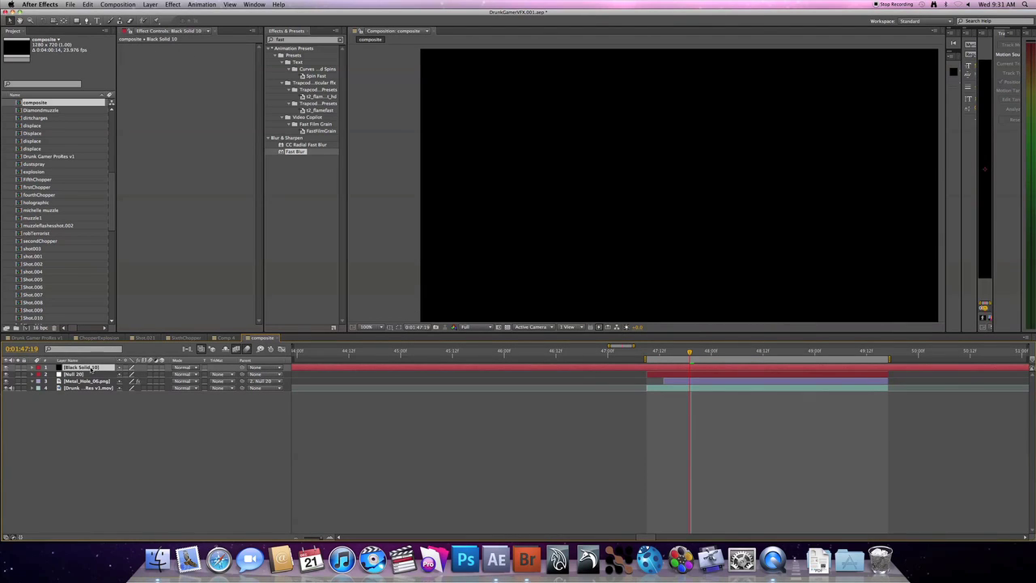
Move Black Solid 10 below Null 20, parent it to Null 20 and show its Opacity.
left_click_drag(91, 369, 92, 378)
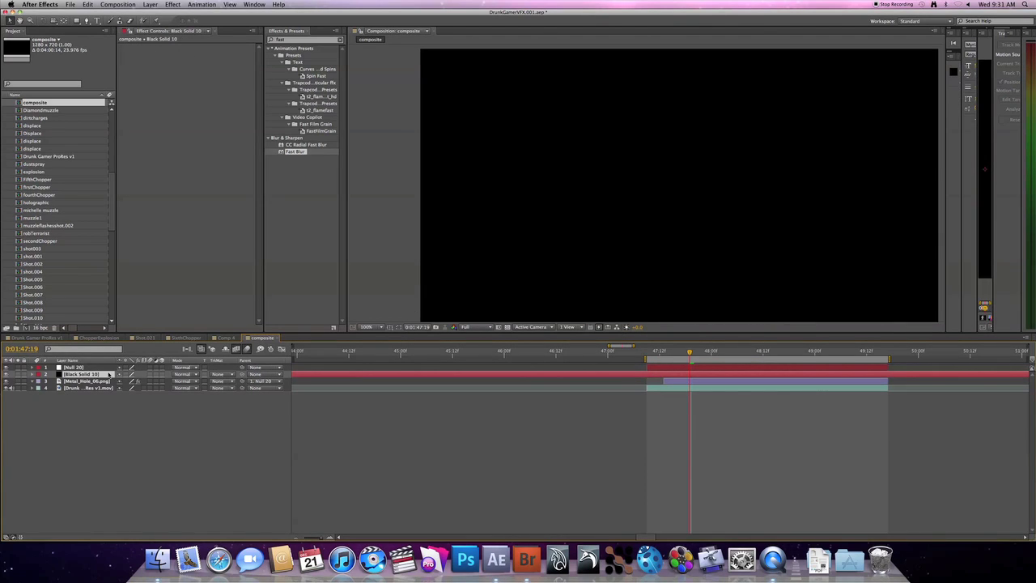
left_click_drag(241, 376, 49, 382)
key("t")
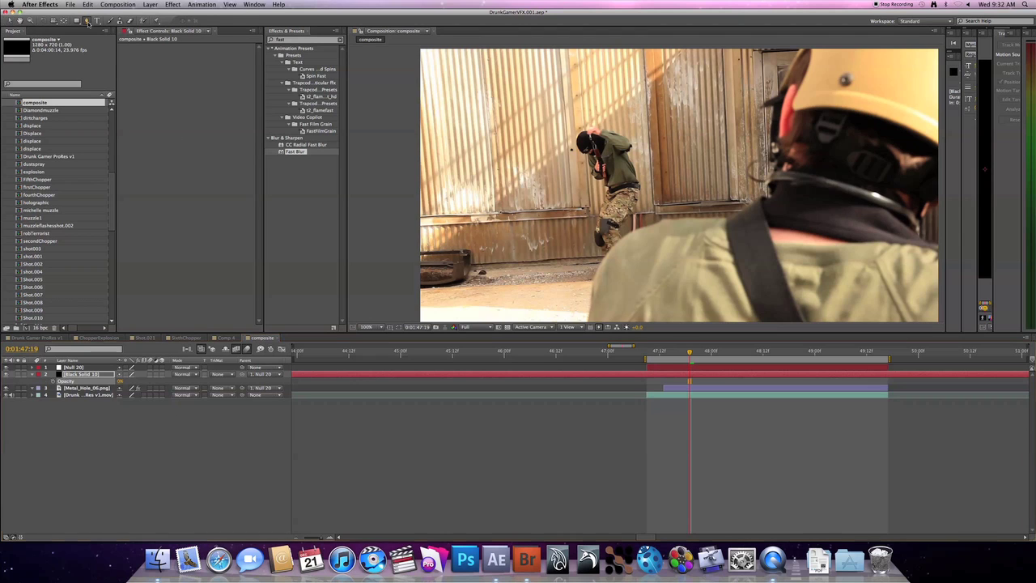
Trace a closed RotoBezier mask on the black solid around the crouching actor's head and arm.
key("g")
key("period")
key("period")
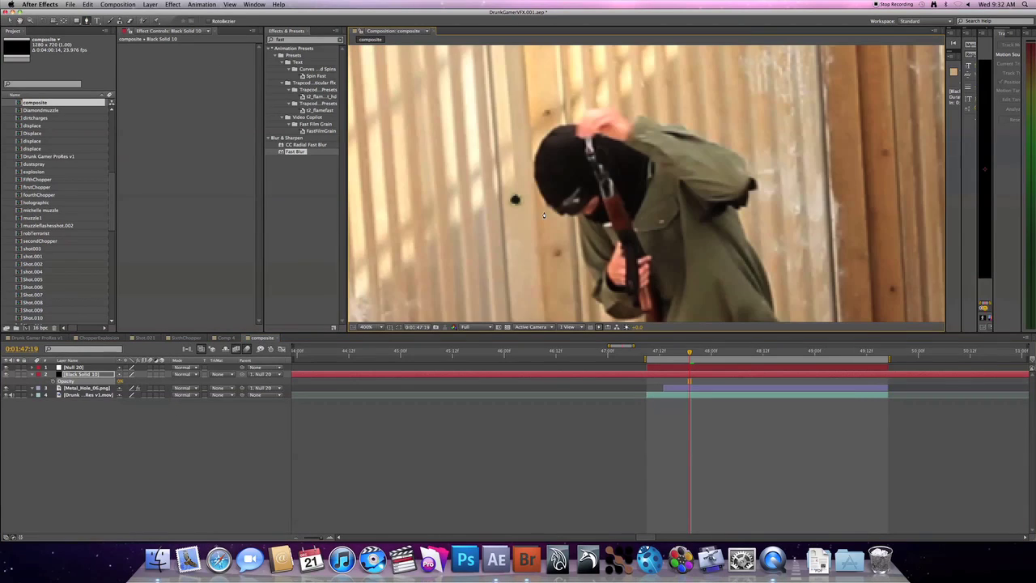
left_click(559, 212)
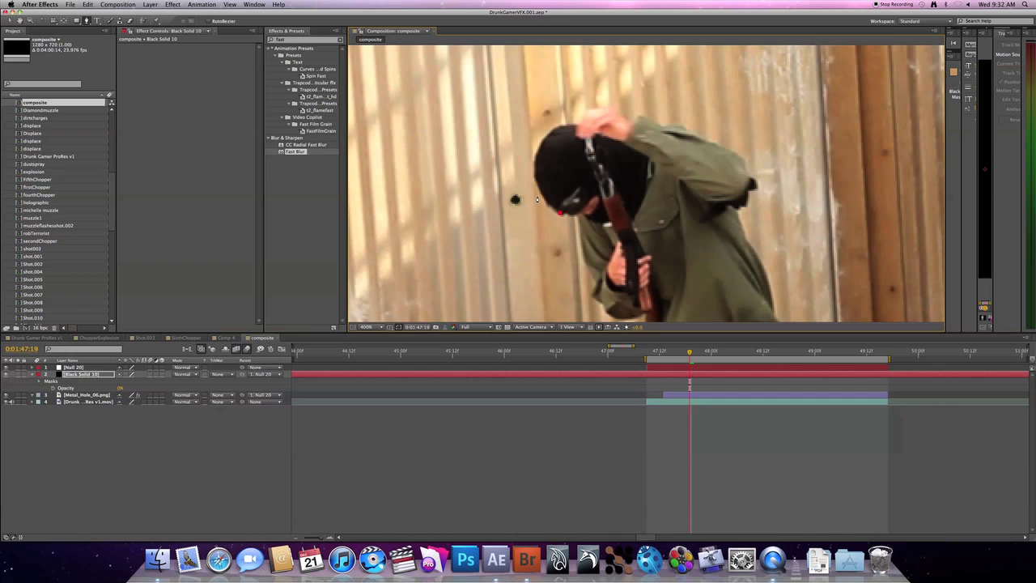
left_click(536, 199)
left_click(534, 177)
left_click(538, 153)
left_click(552, 129)
left_click(577, 122)
left_click(600, 109)
left_click(624, 111)
left_click(647, 121)
left_click(668, 164)
left_click(679, 217)
left_click(669, 237)
left_click(658, 267)
left_click(617, 267)
left_click(579, 253)
left_click(579, 226)
left_click(559, 213)
Keyframe Mask Path and free-transform the mask onto the head two and four frames later.
left_click(92, 375)
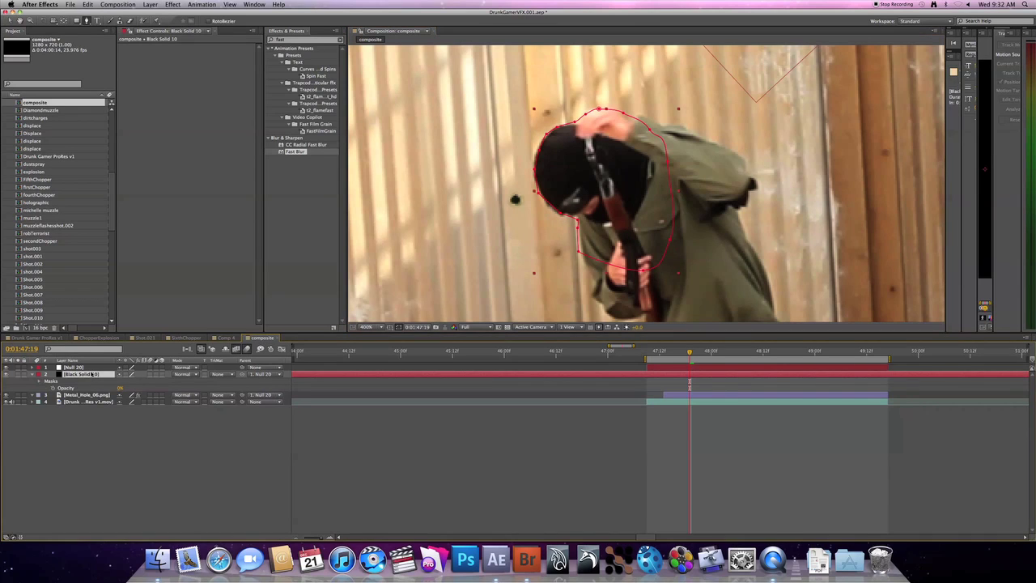
key("m")
left_click(65, 387)
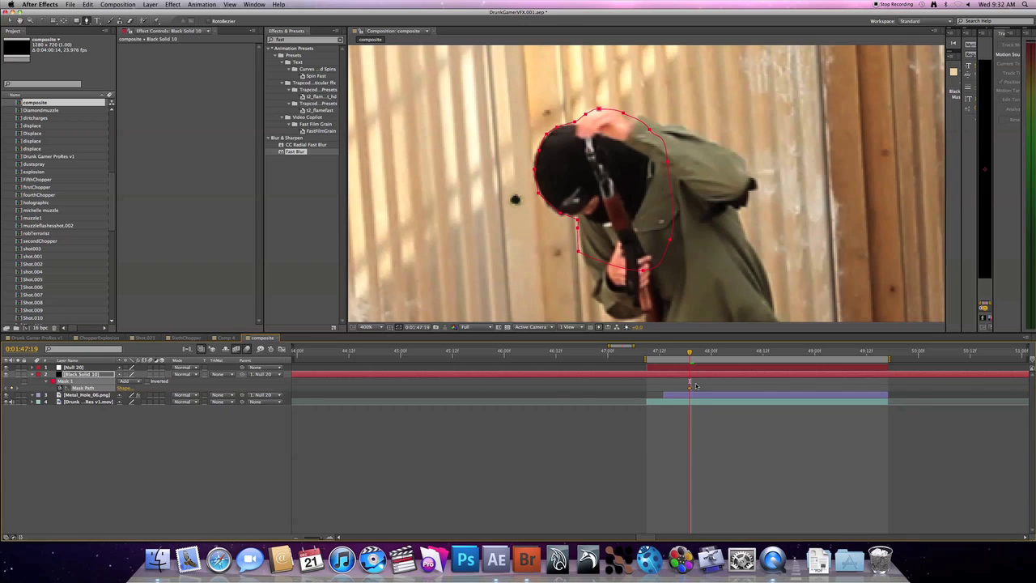
key("Page_Down")
key("Page_Down")
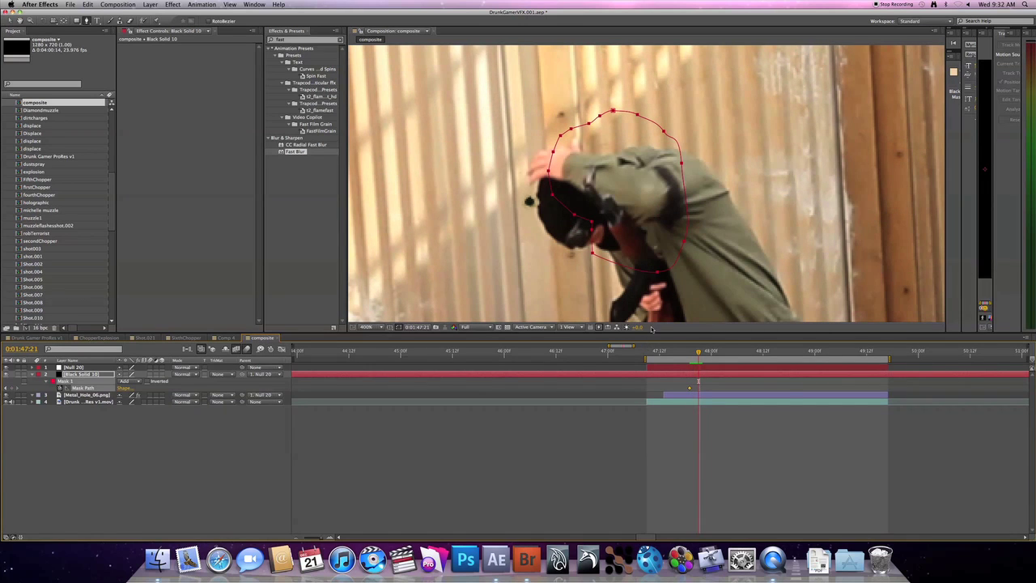
key("super+t")
left_click_drag(603, 212, 636, 224)
key("Page_Down")
key("Page_Down")
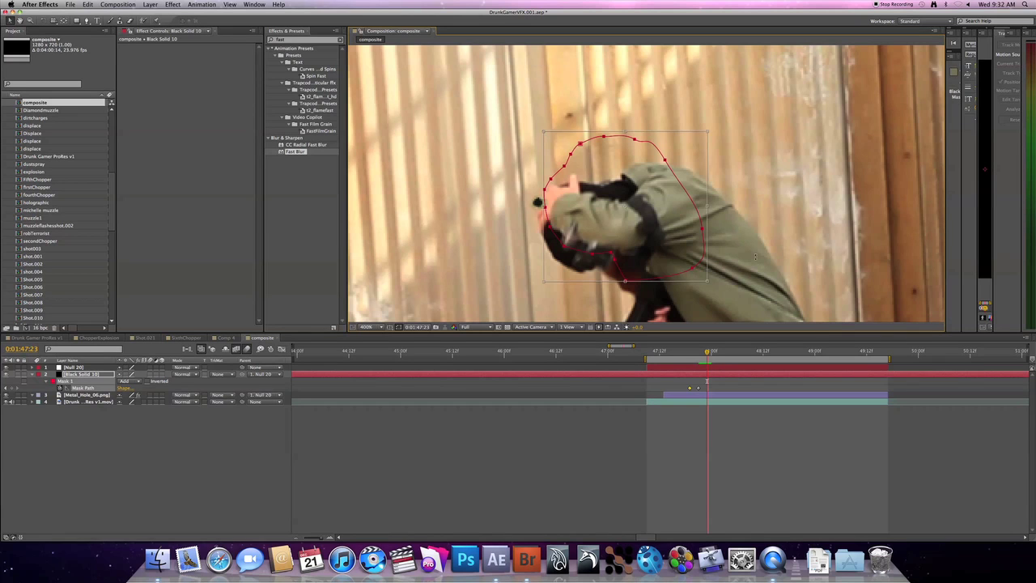
left_click_drag(755, 257, 623, 229)
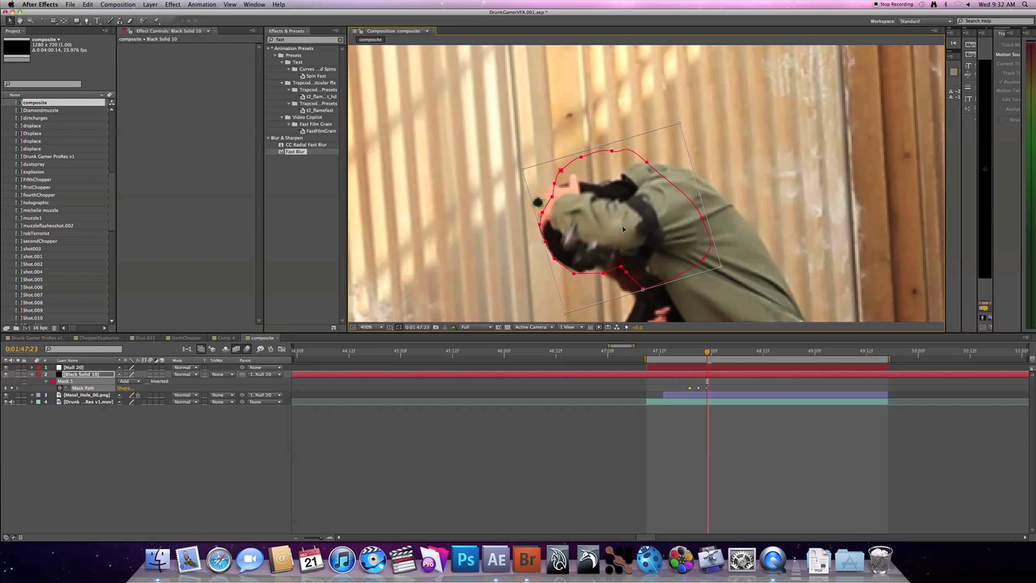
key("Return")
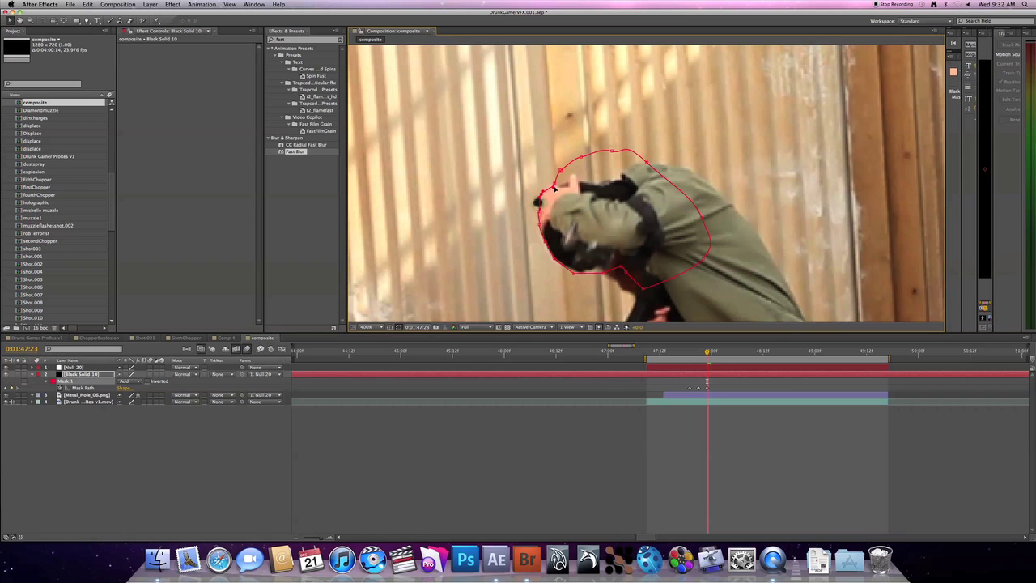
Two frames on, shift the mask with the actor and refit its upper-left point to the hand.
key("Page_Down")
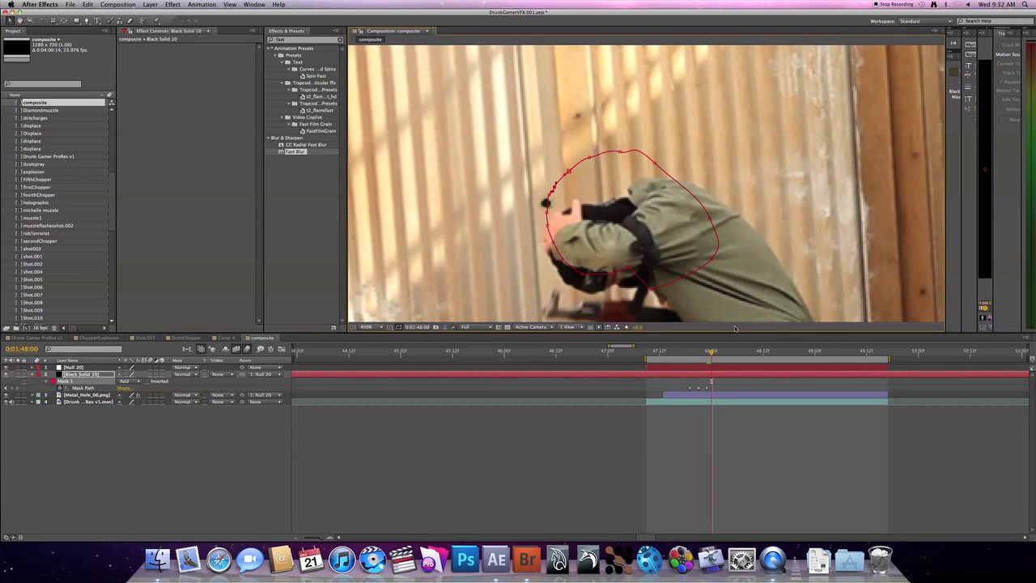
key("Page_Down")
double_click(624, 275)
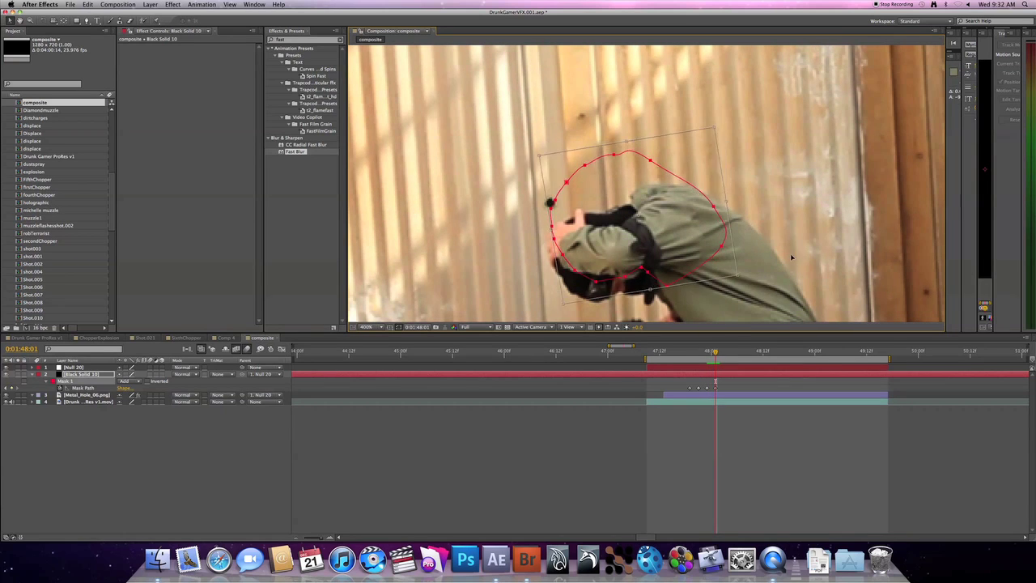
left_click_drag(654, 255, 674, 261)
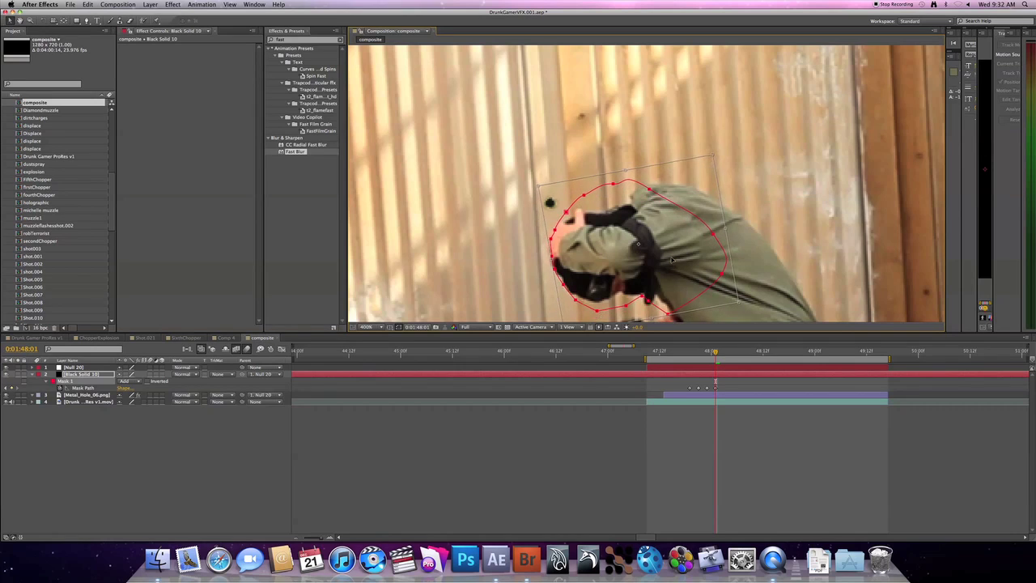
key("Page_Up")
left_click(553, 209)
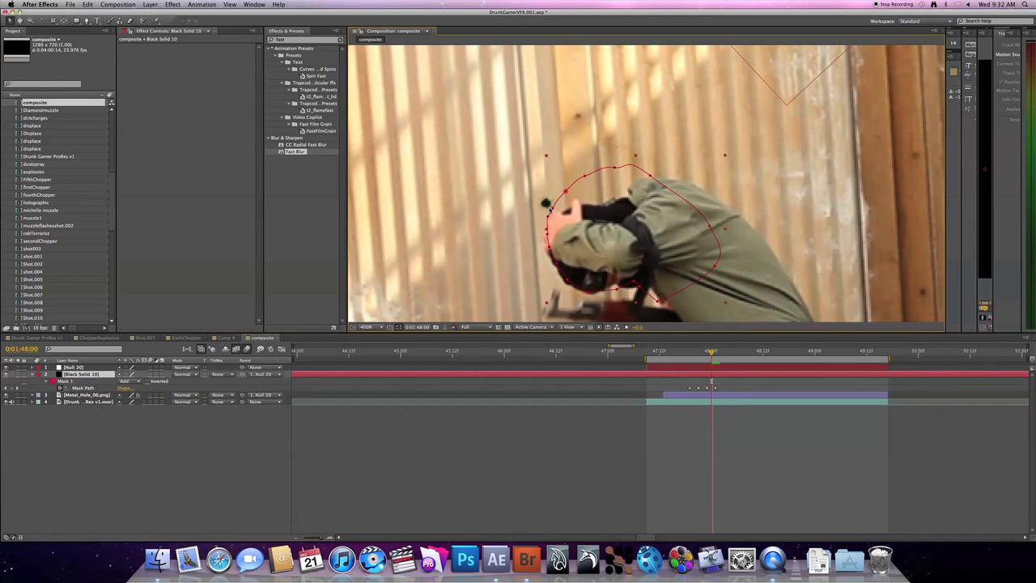
left_click_drag(553, 209, 576, 201)
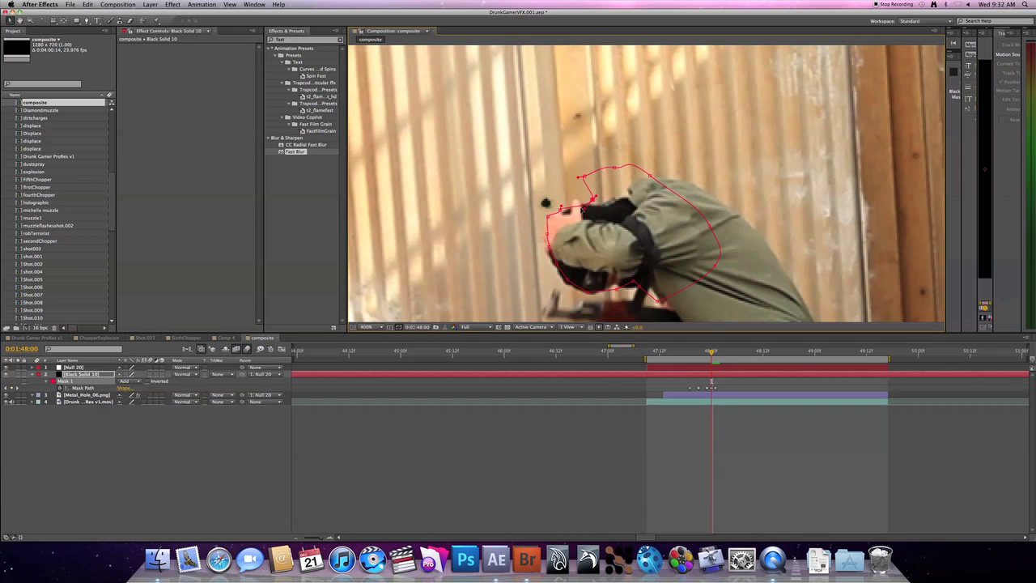
Trim Black Solid 10's out-point to end at the last frame the head covers the hit.
key("Page_Down")
key("Page_Down")
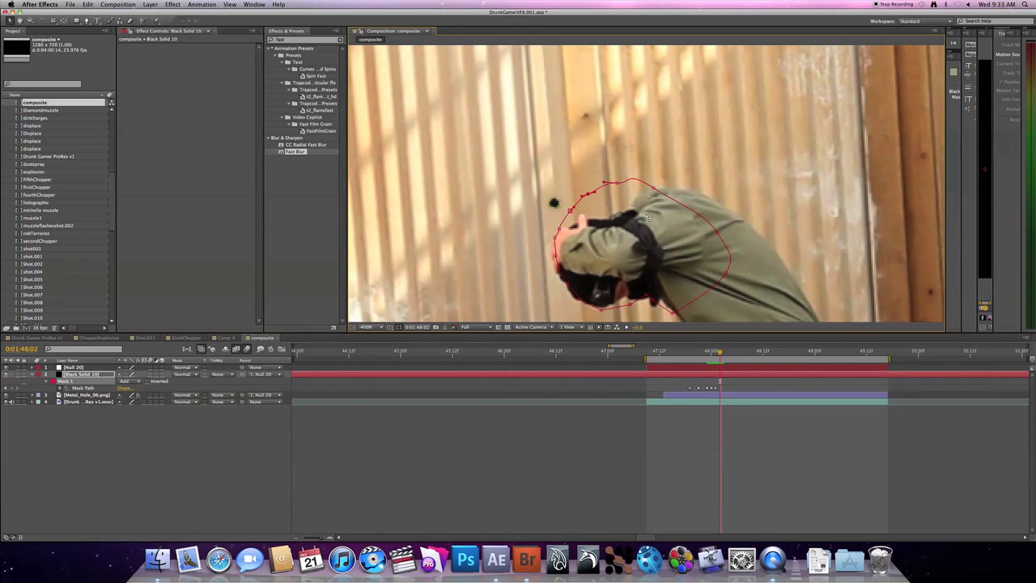
key("Page_Up")
key("Page_Up")
key("comma")
key("Page_Down")
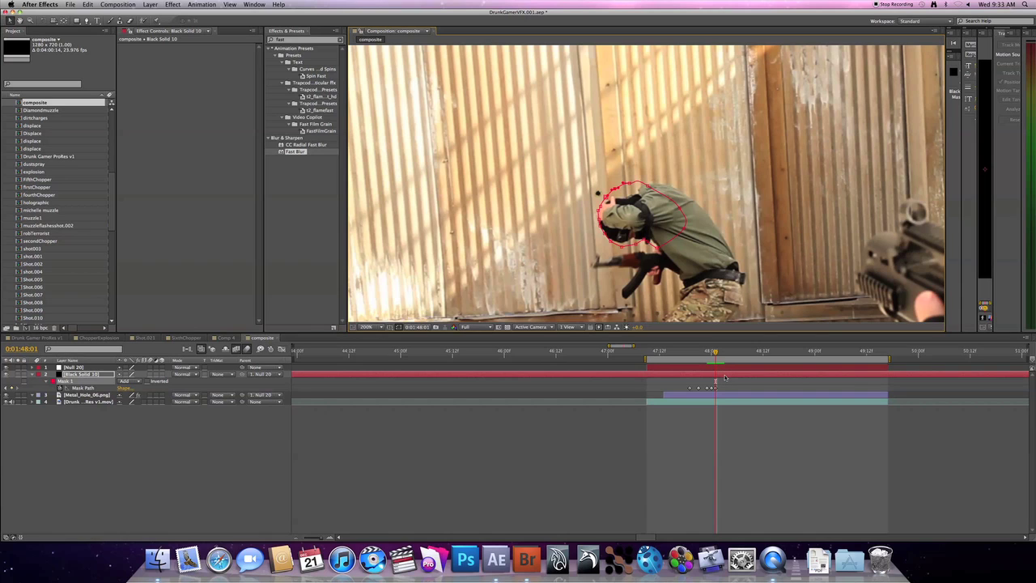
key("alt+bracketright")
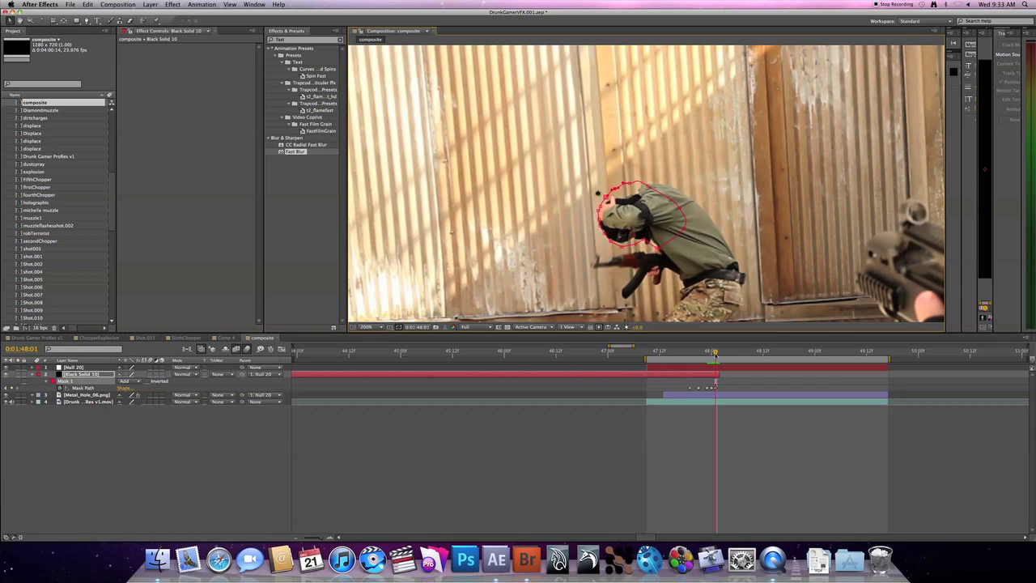
key("Page_Down")
key("Page_Up")
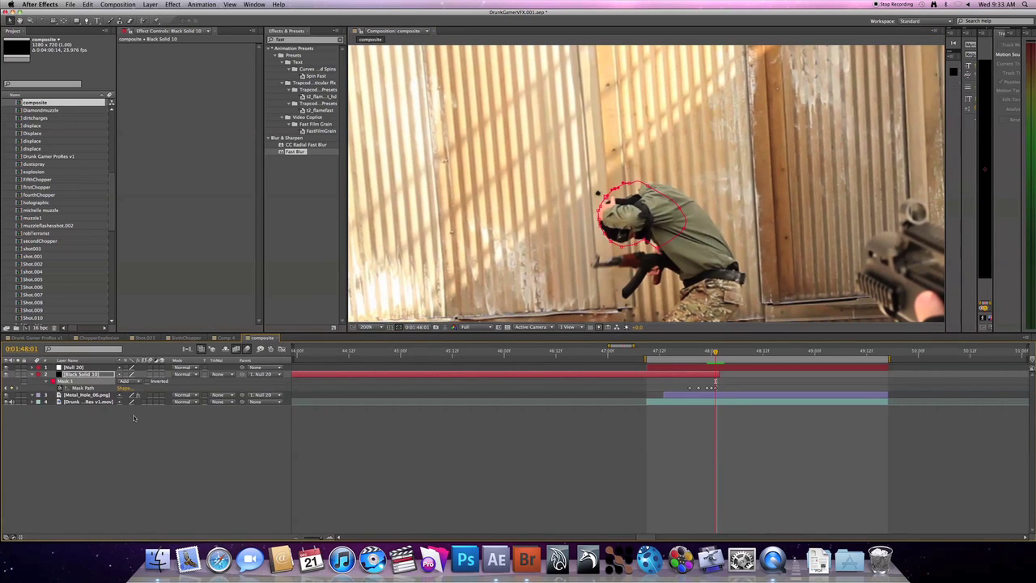
Raise Black Solid 10's Opacity to 100% and trim its in-point where the head mask begins.
key("t")
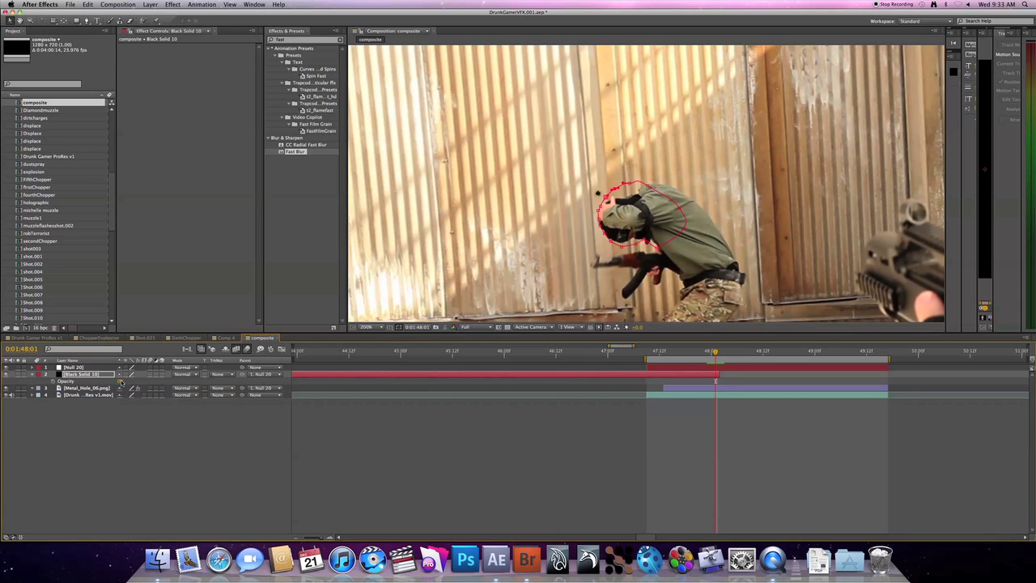
left_click_drag(117, 382, 199, 382)
left_click(681, 370)
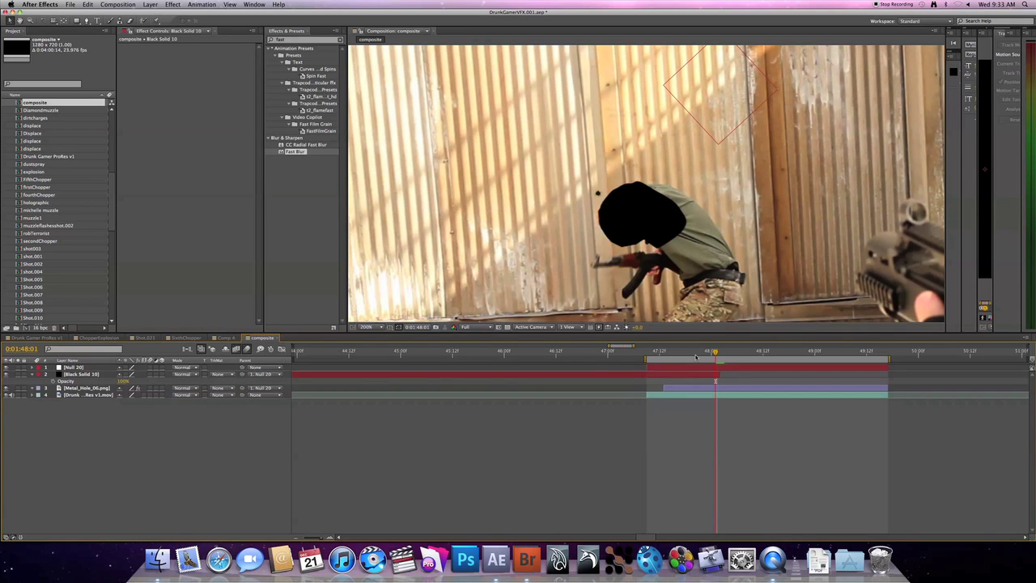
left_click_drag(716, 353, 689, 356)
left_click(686, 378)
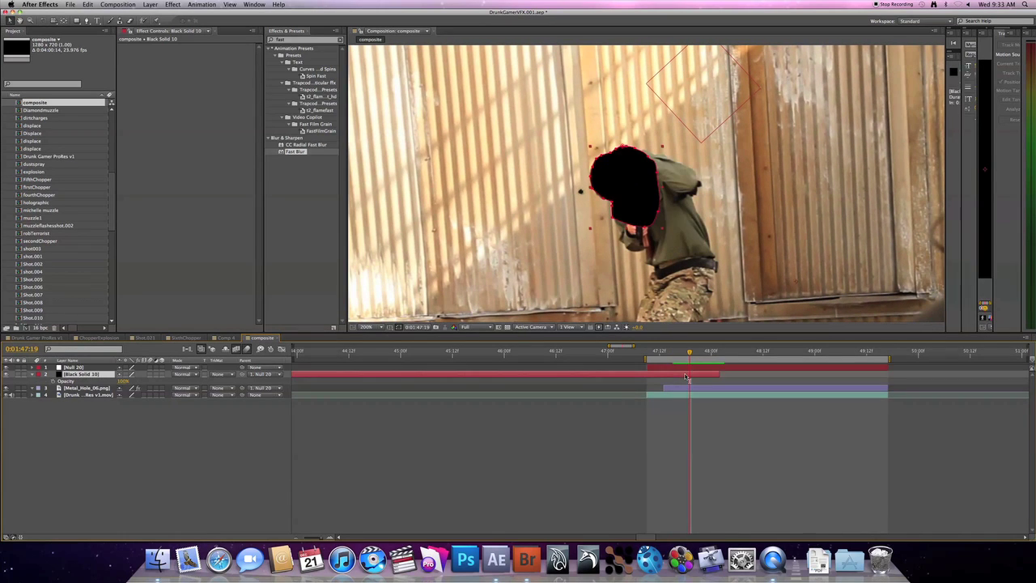
key("alt+bracketleft")
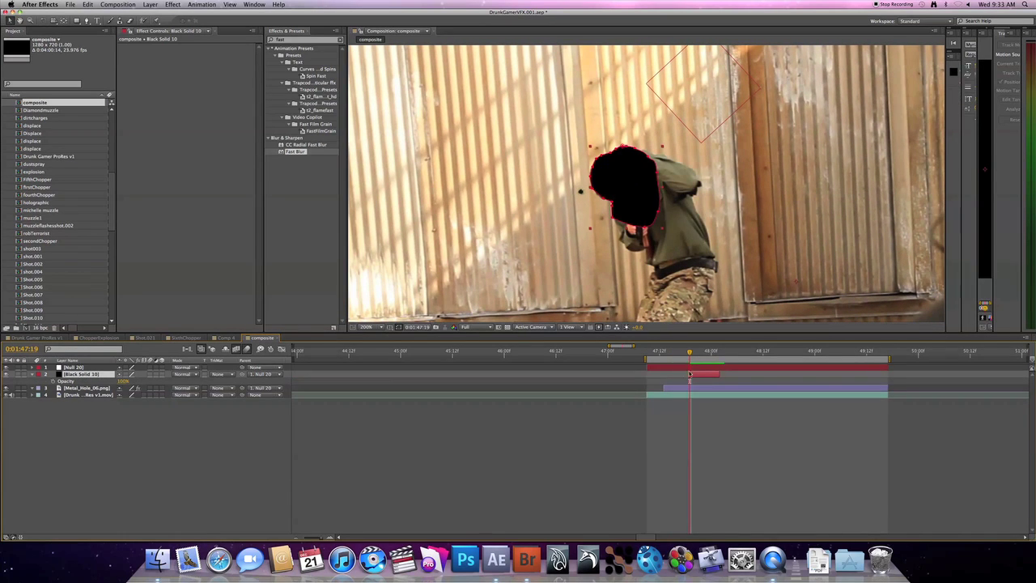
left_click_drag(691, 354, 711, 359)
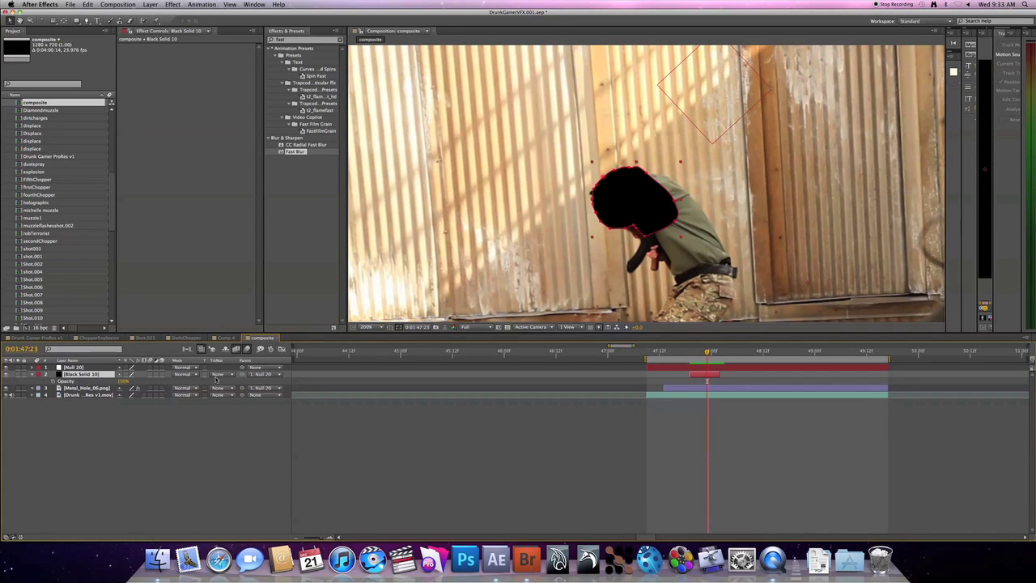
At 0:01:47:21, set Metal_Hole_06.png's track matte to Alpha Inverted Matte "Black Solid 10".
left_click(696, 358)
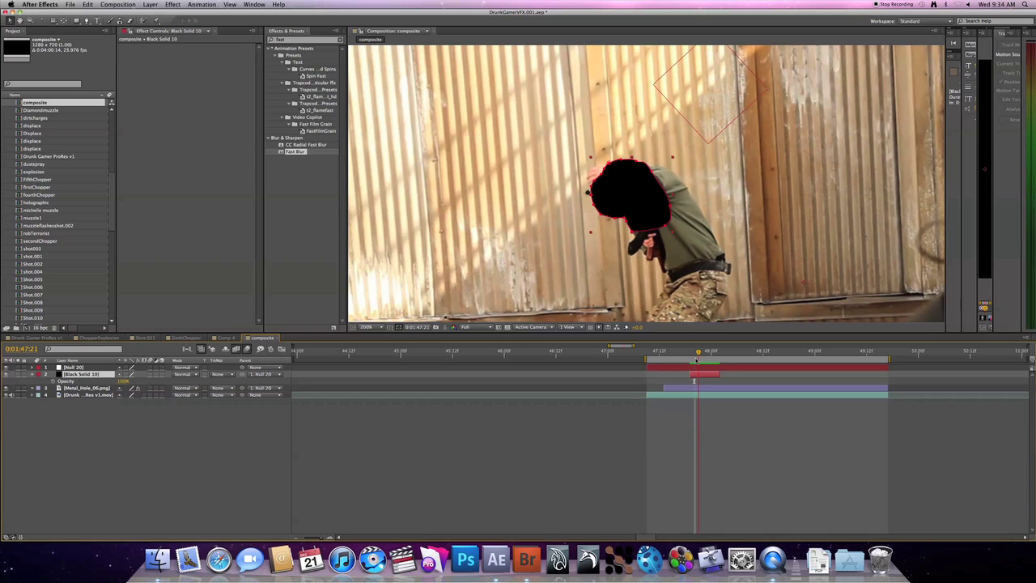
left_click(89, 388)
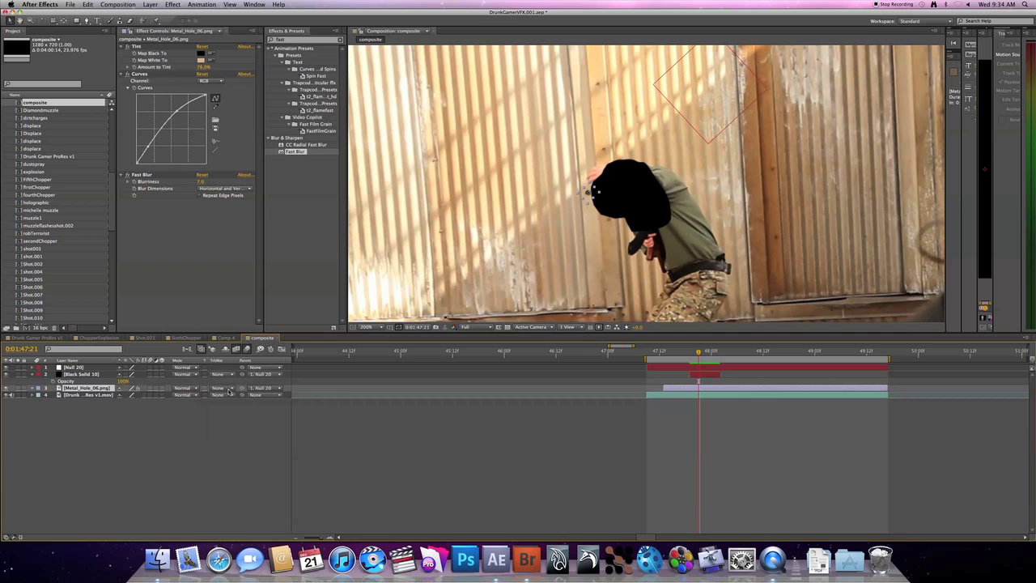
left_click(229, 390)
left_click(240, 409)
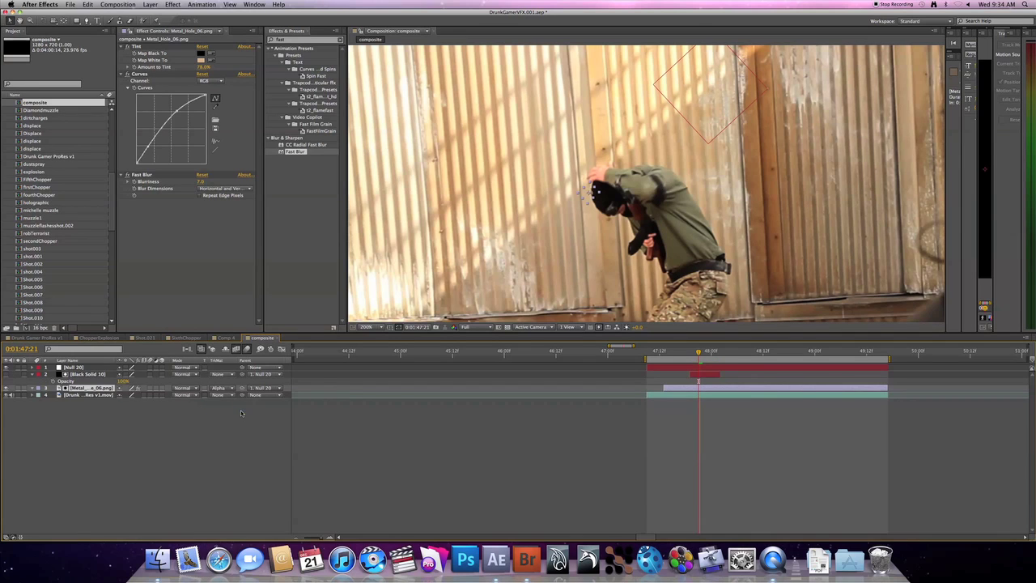
left_click(213, 390)
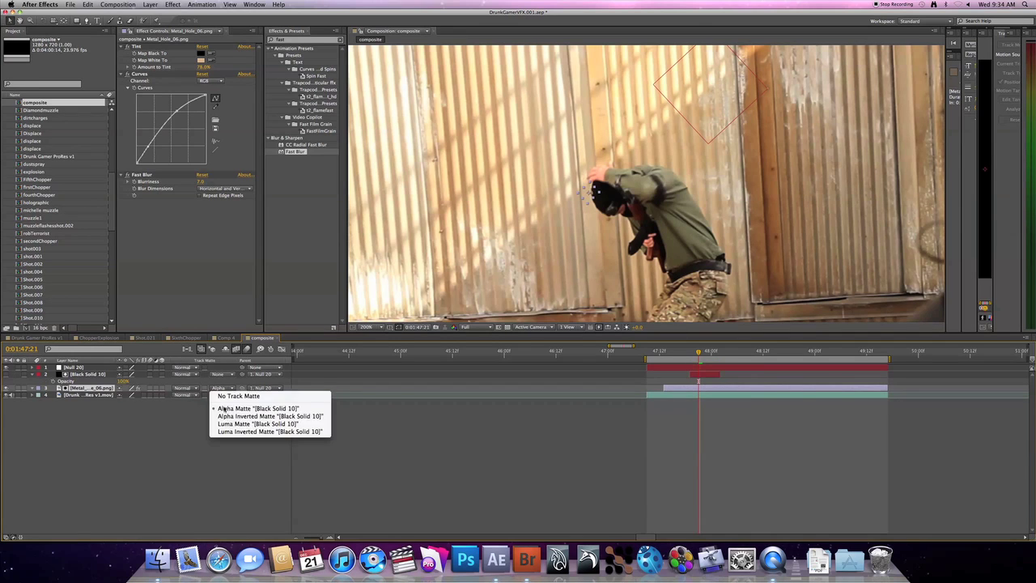
left_click(224, 417)
left_click(444, 452)
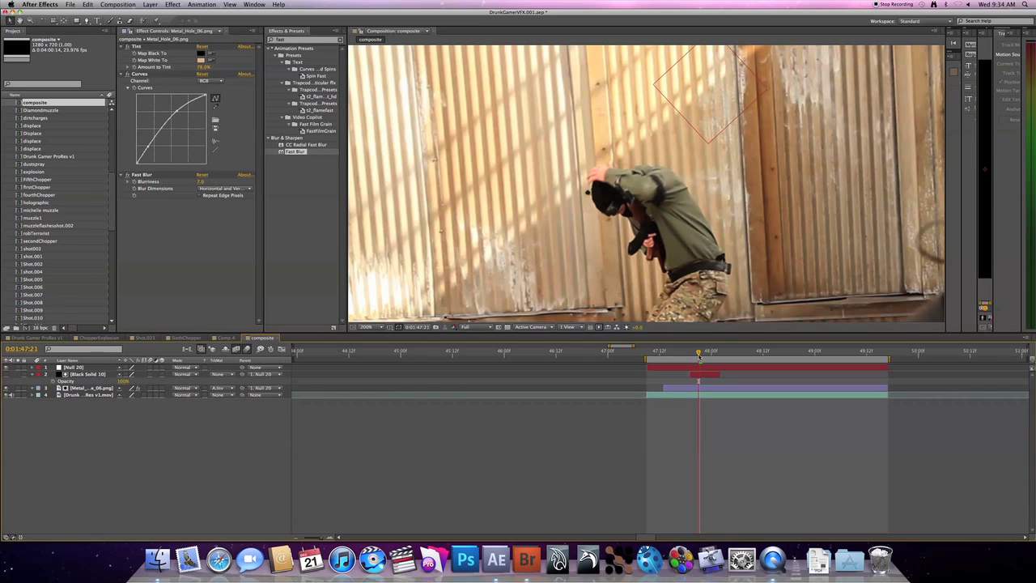
left_click_drag(699, 354, 708, 354)
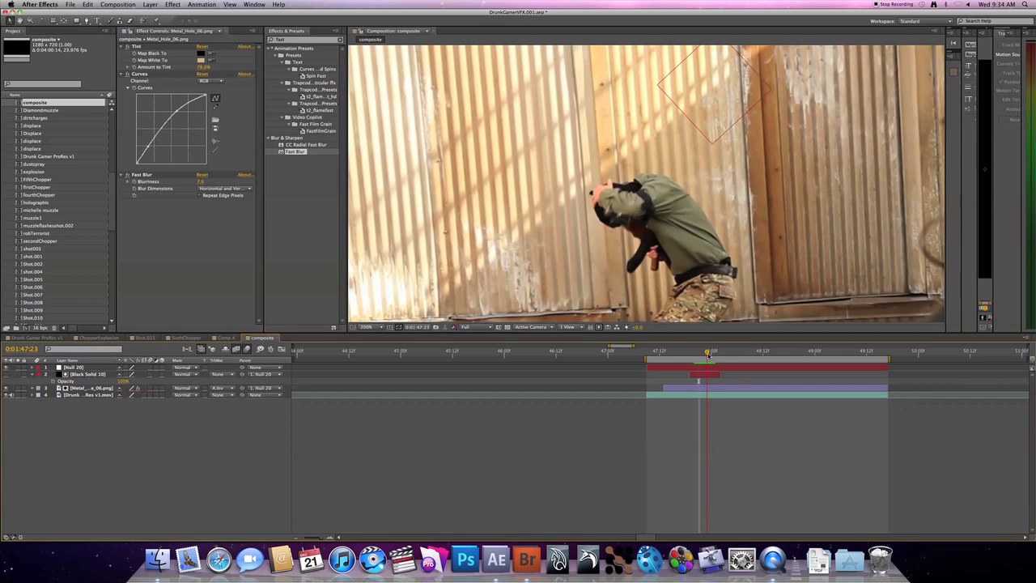
At 0:01:47:22, drag the head mask's left and upper-left points out around the head and hand.
left_click(706, 376)
key("period")
key("period")
key("period")
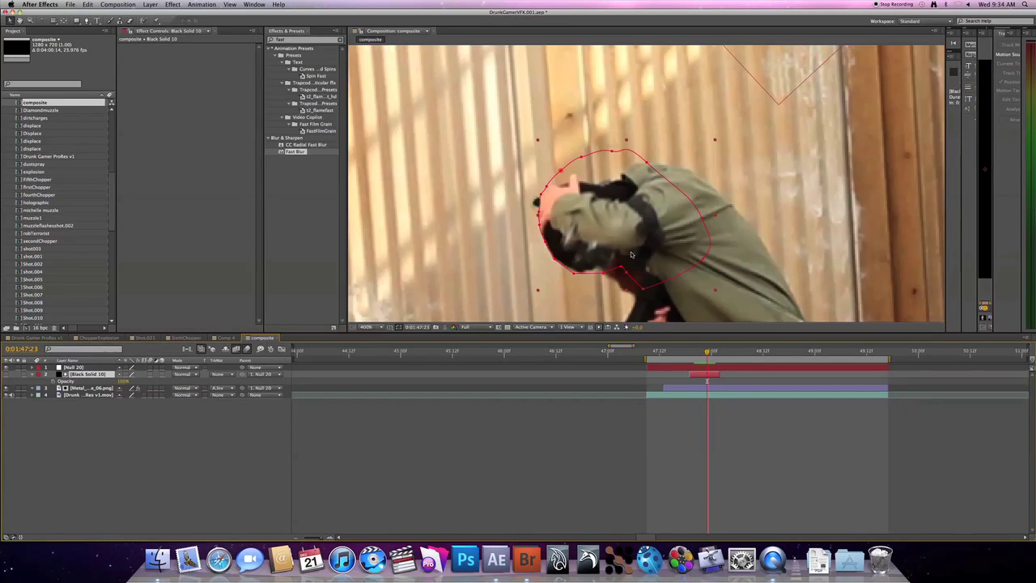
key("Page_Up")
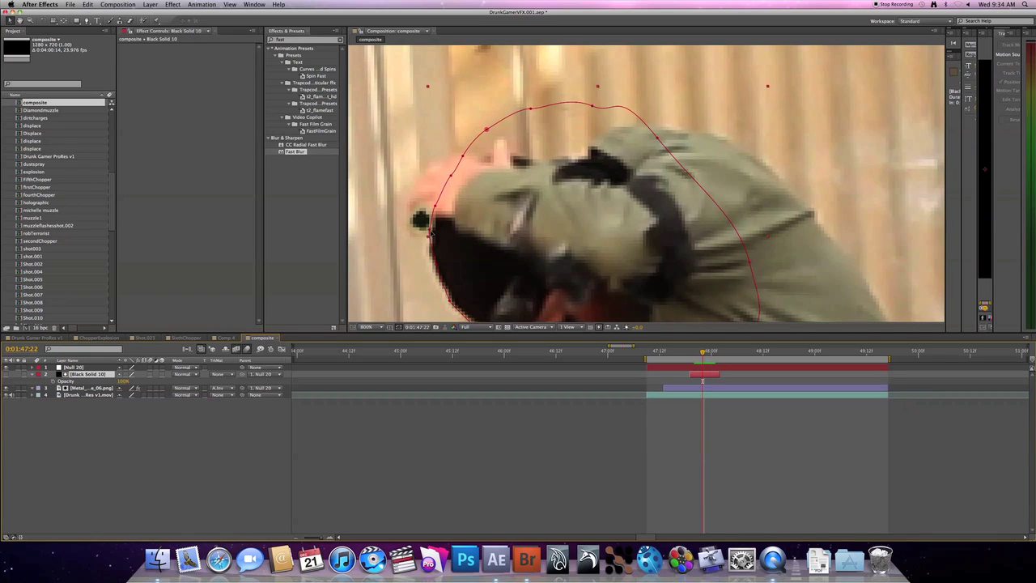
left_click_drag(434, 230, 408, 231)
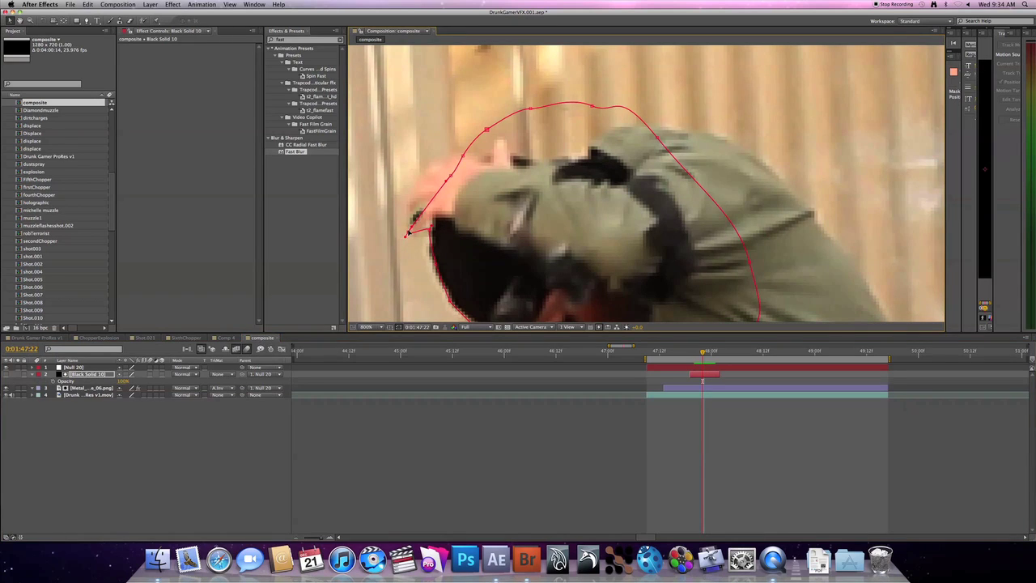
left_click_drag(450, 177, 423, 169)
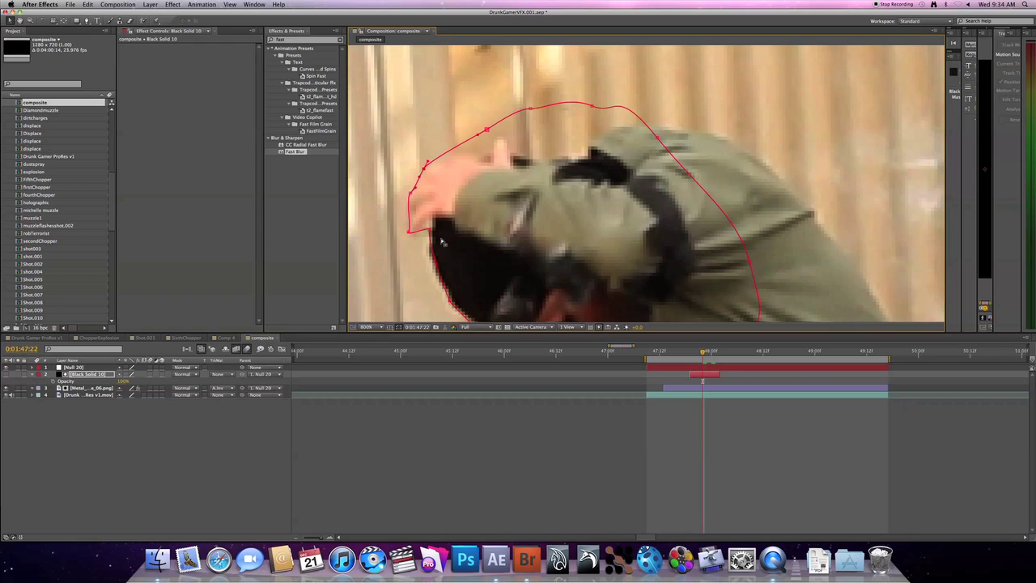
left_click_drag(410, 230, 405, 236)
key("comma")
At 0:01:47:23, pull the lower mask point in toward the hand and step frames to check the matte.
left_click(421, 269)
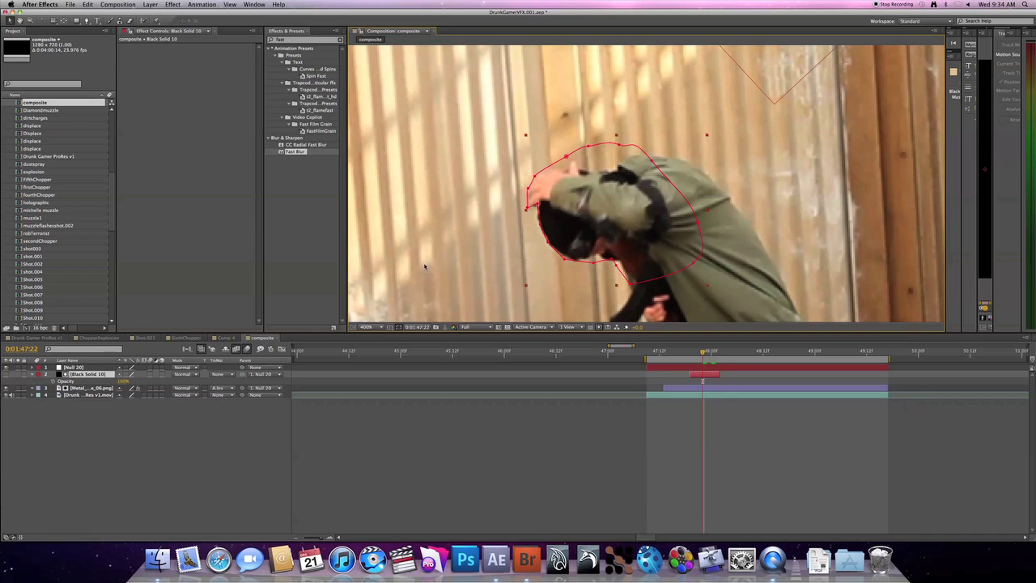
left_click(835, 252)
key("Page_Down")
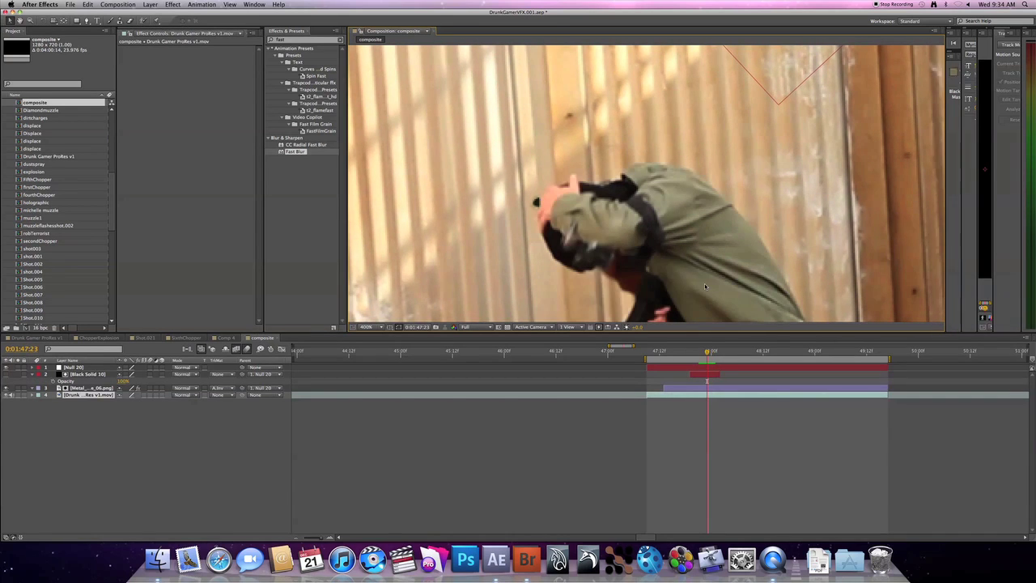
left_click(543, 272)
scroll(542, 271, "up", 2)
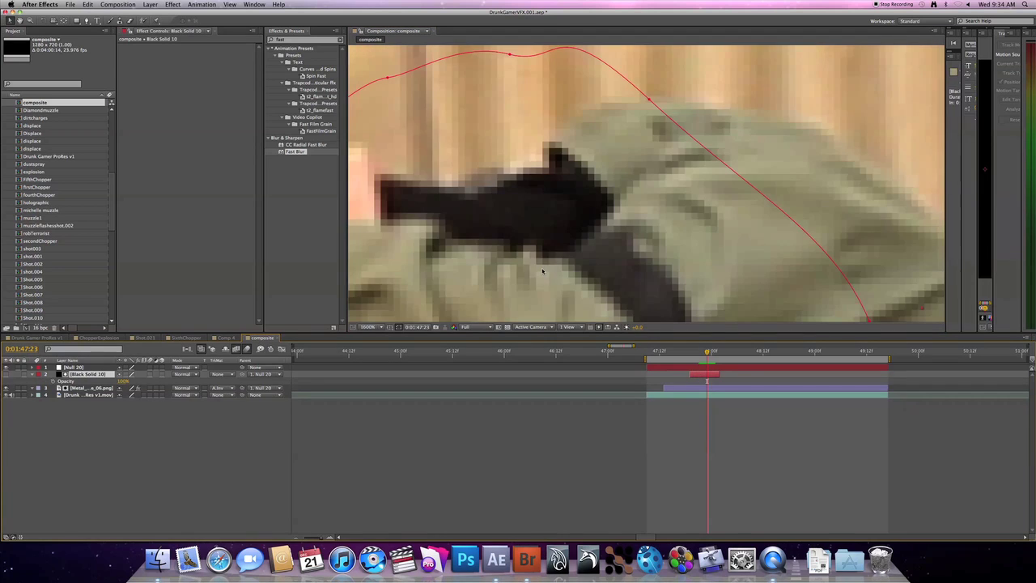
scroll(522, 269, "left", 5)
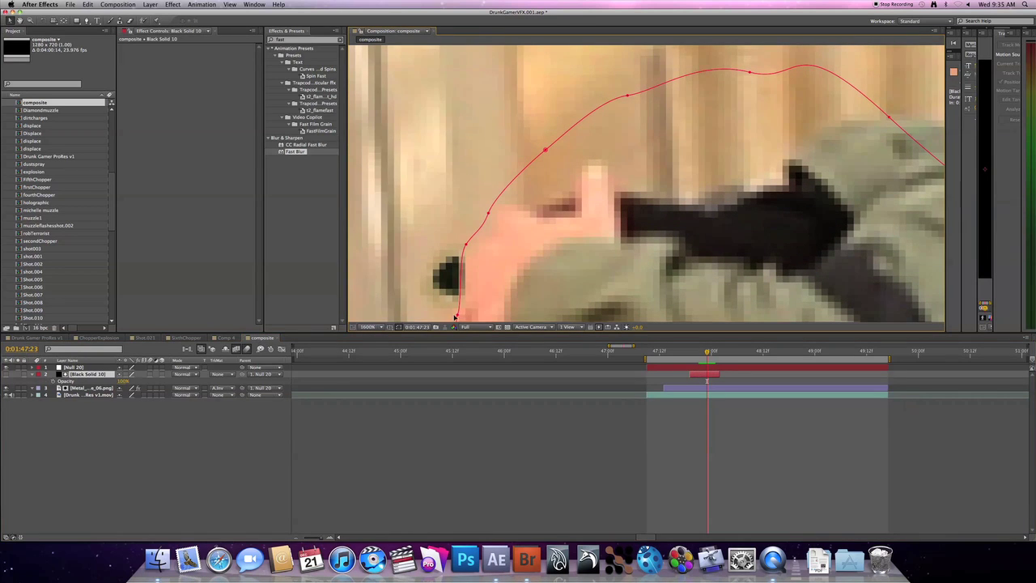
left_click_drag(458, 314, 444, 279)
scroll(540, 267, "down", 2)
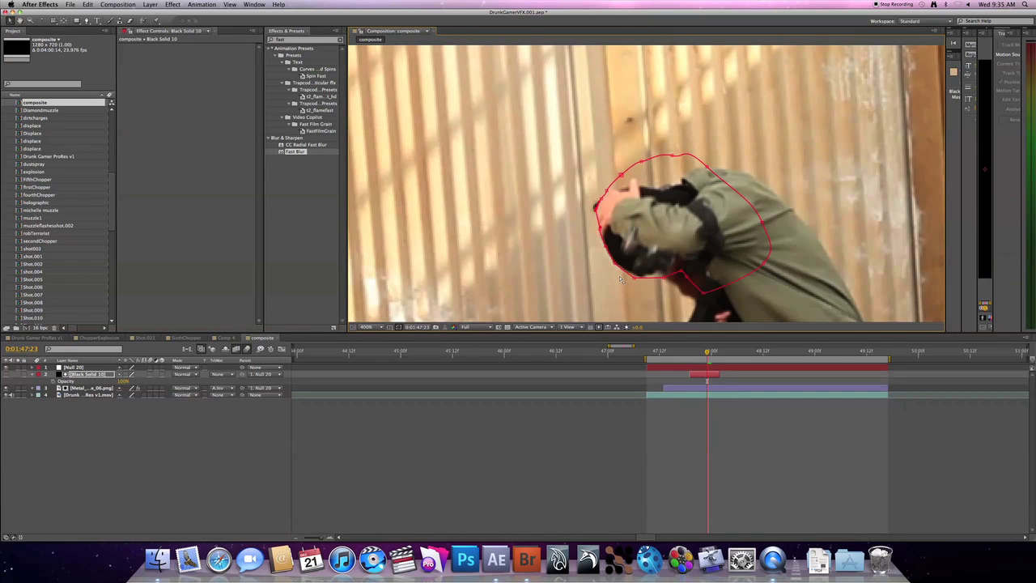
scroll(621, 279, "down", 2)
left_click(579, 286)
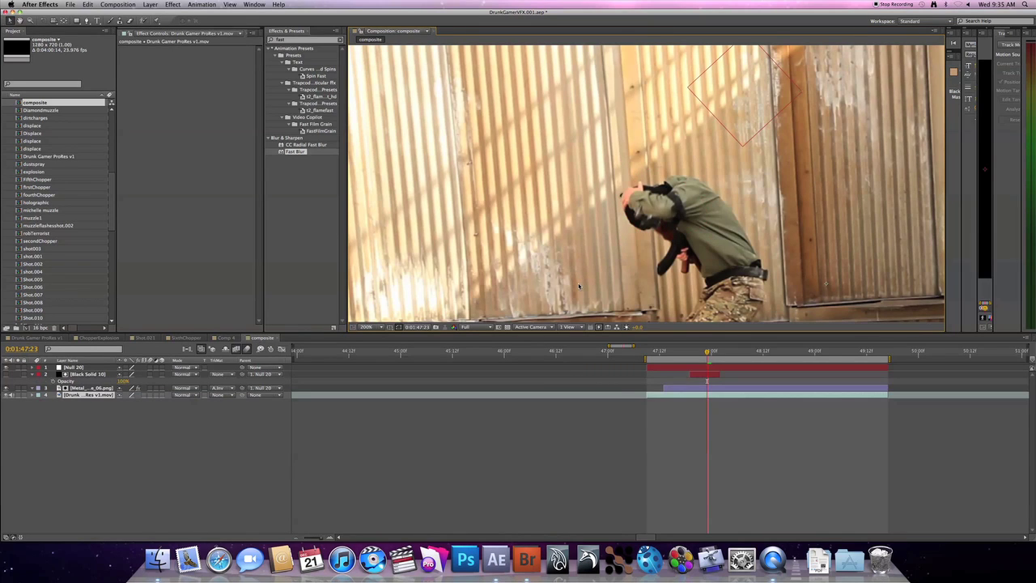
key("Page_Up")
key("Page_Up")
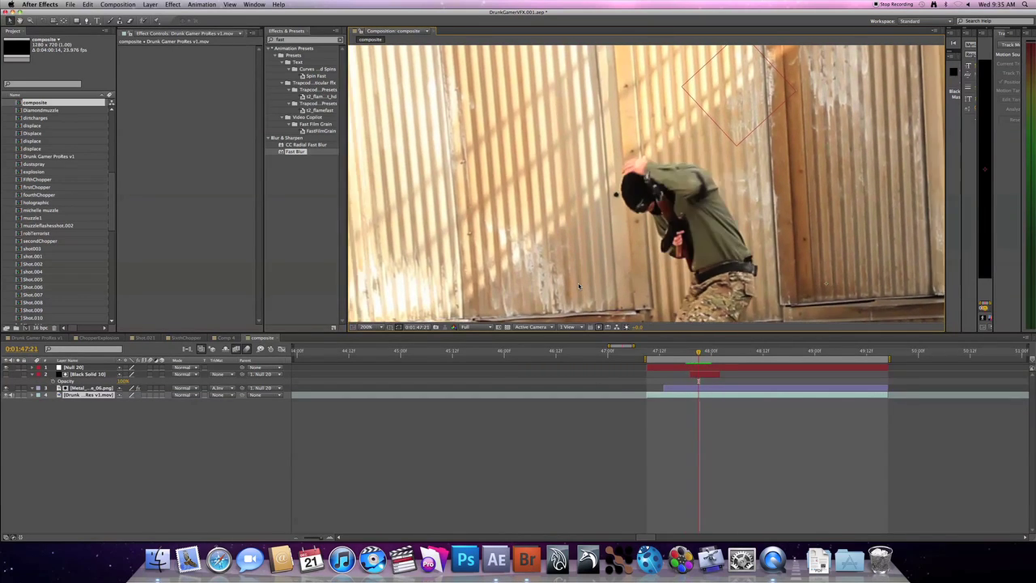
key("Page_Down")
key("Page_Down")
key("Page_Down")
key("Page_Down")
key("Page_Down")
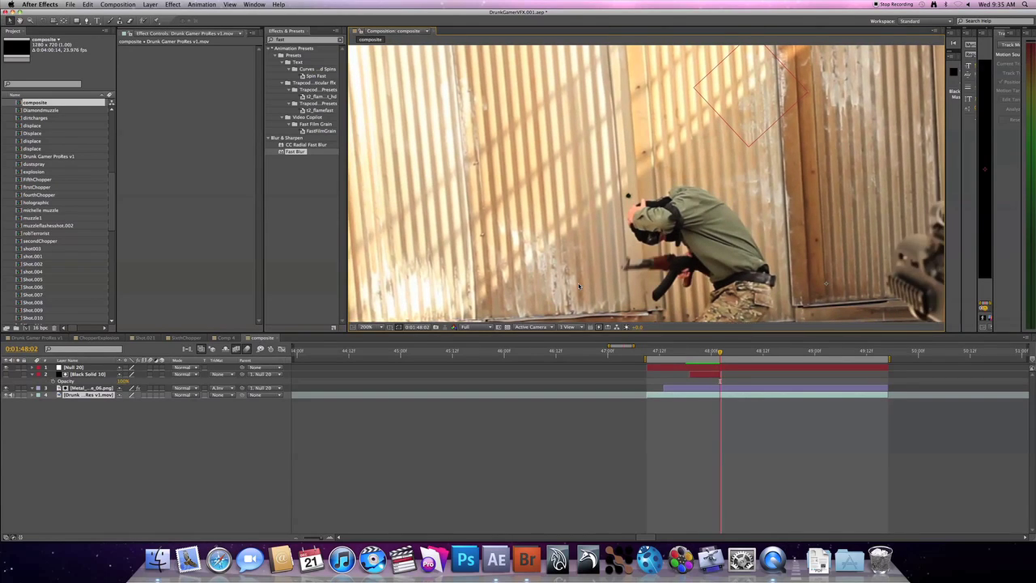
key("Page_Up")
key("Page_Up")
key("Page_Up")
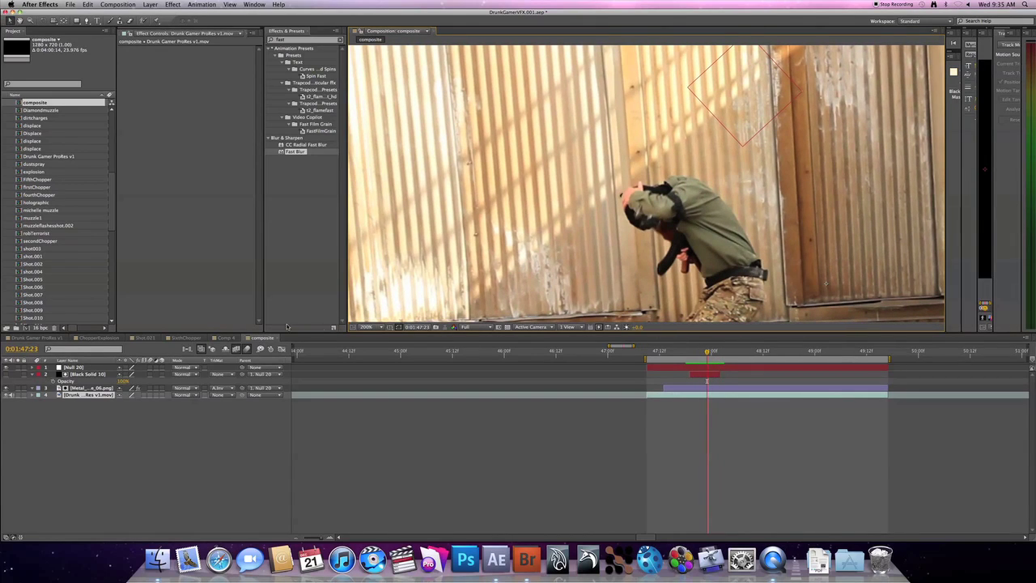
Give Black Solid 10's head mask a 2-pixel feather.
left_click(92, 375)
key("f")
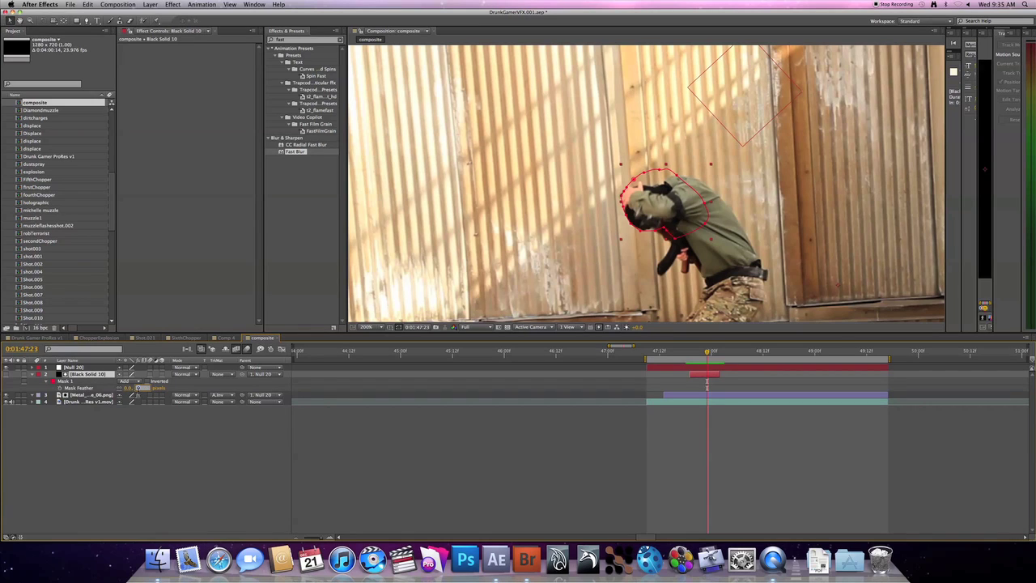
type("2")
key("Return")
Scrub the timeline to review the feathered matte and save the project.
left_click(442, 459)
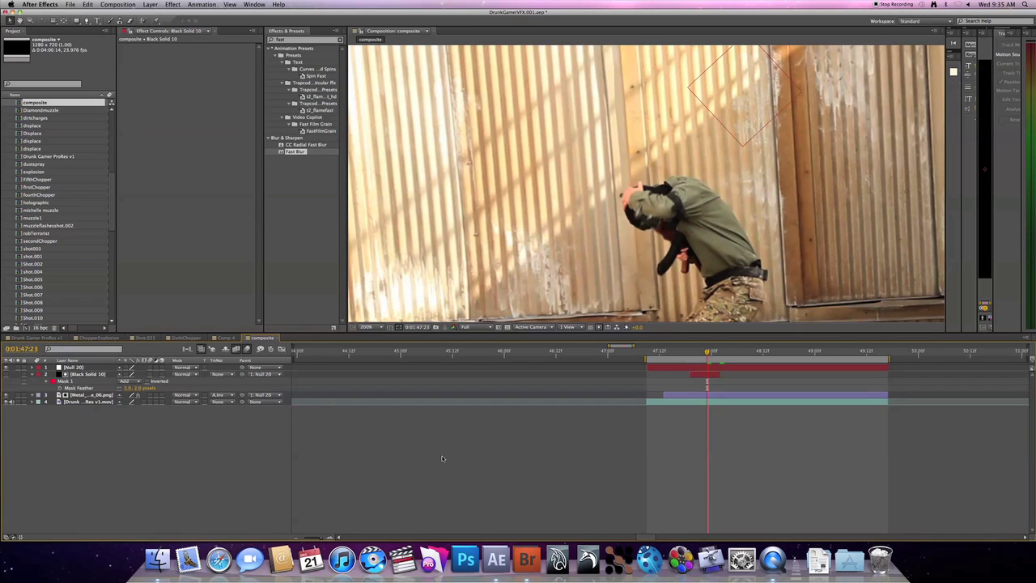
mouse_move(706, 355)
left_mouse_down()
mouse_move(695, 354)
mouse_move(708, 355)
left_mouse_up()
scroll(696, 273, "down", 2)
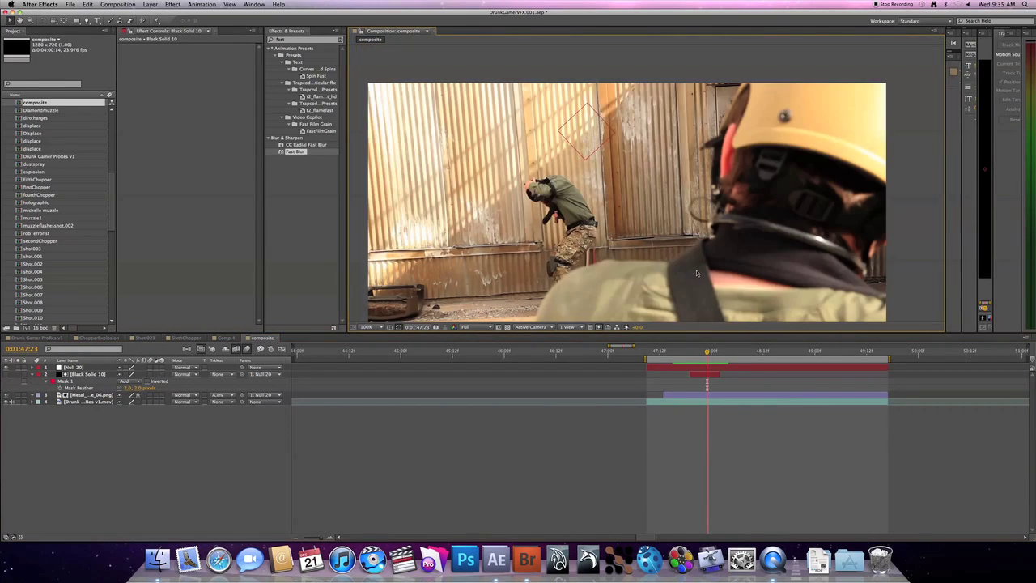
key("super+s")
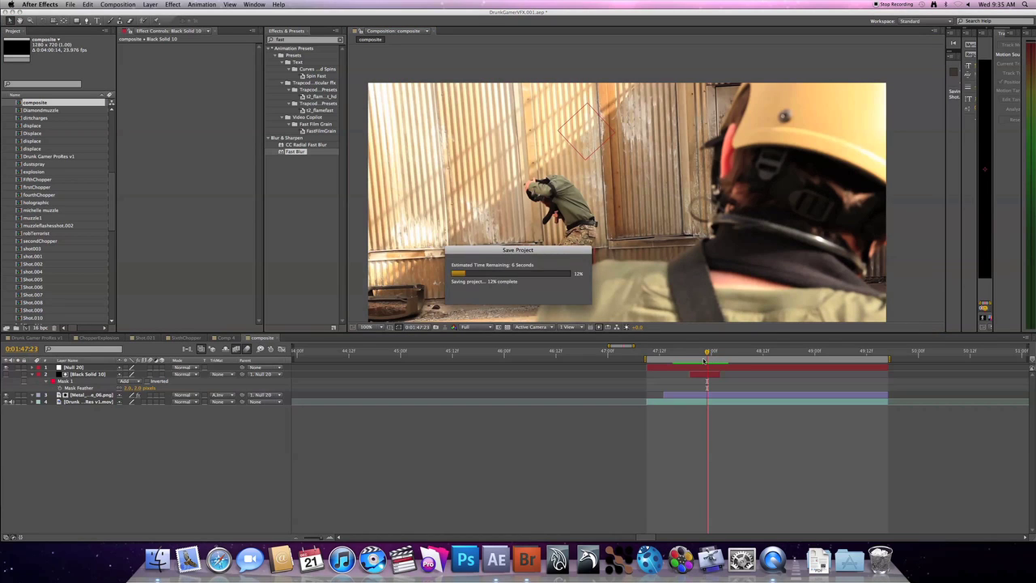
Scrub back to the gunman facing camera, compare nearby frames, and park on 0:01:47:14.
left_click_drag(710, 354, 663, 359)
key("space")
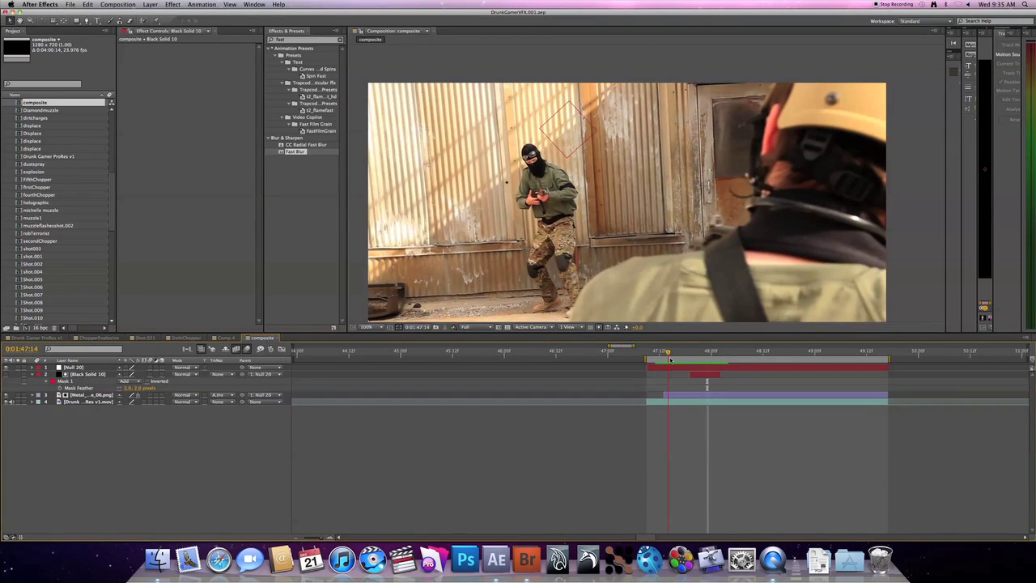
key("space")
key("space")
key("space")
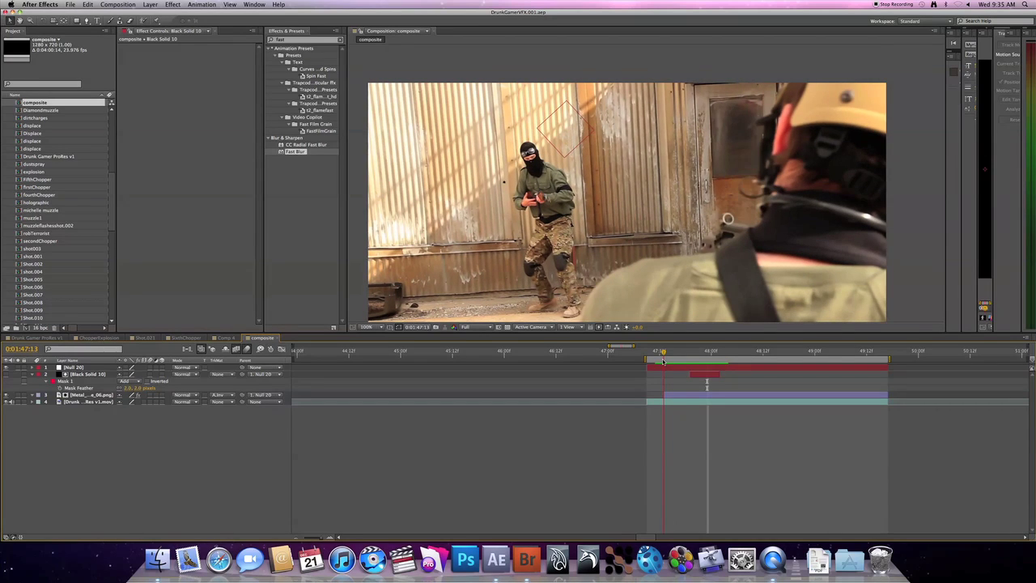
key("space")
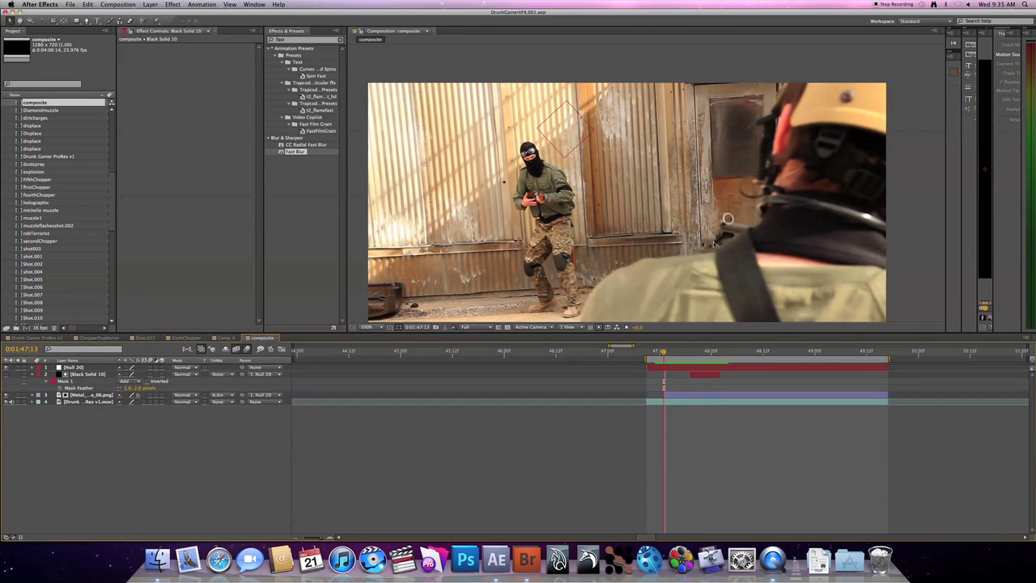
scroll(79, 264, "up", 10)
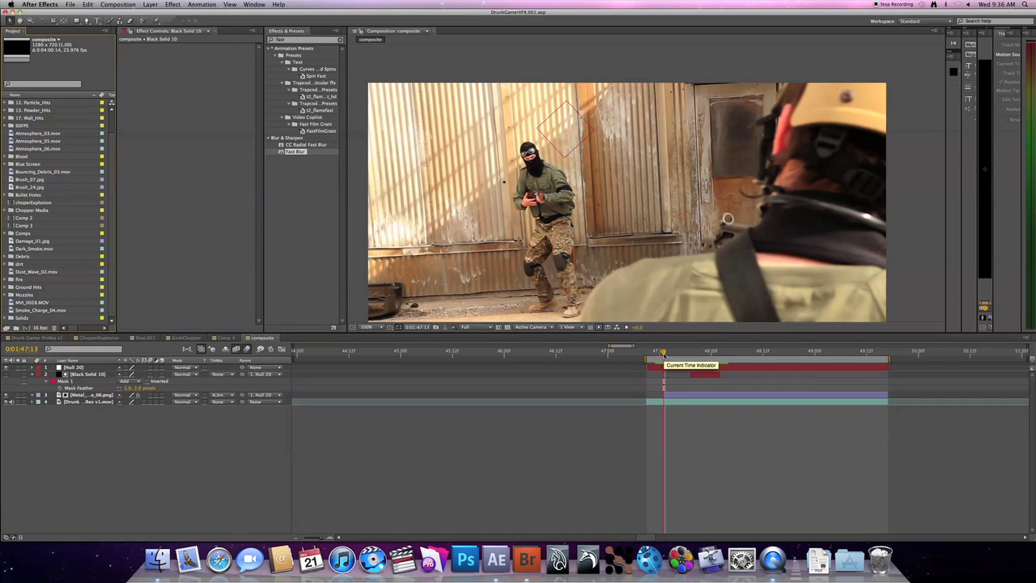
left_click_drag(663, 354, 668, 354)
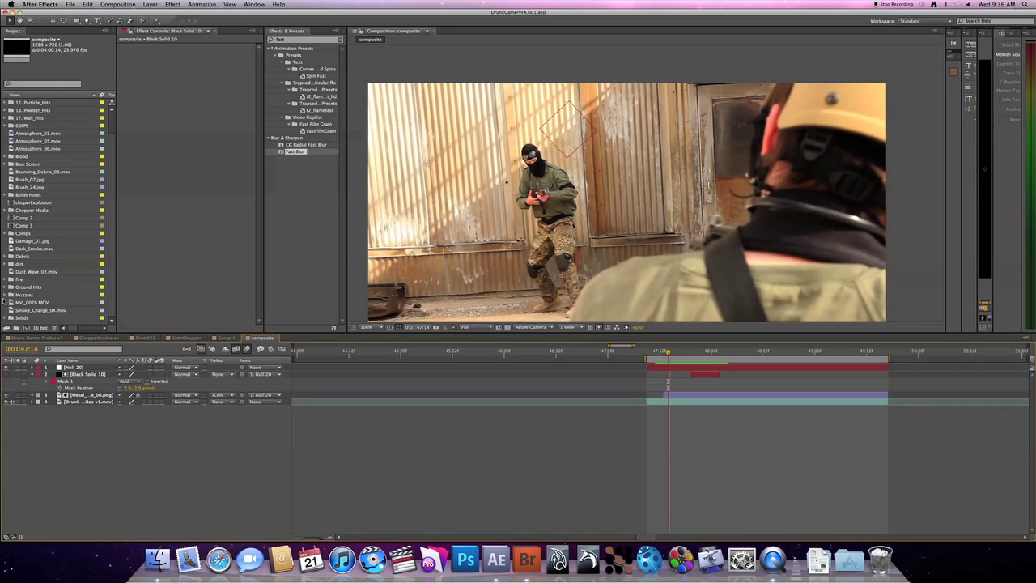
Expand the Muzzles folder and drag Muzzle_Flash_Straight_09.mov into the composition as the top layer.
left_click(5, 298)
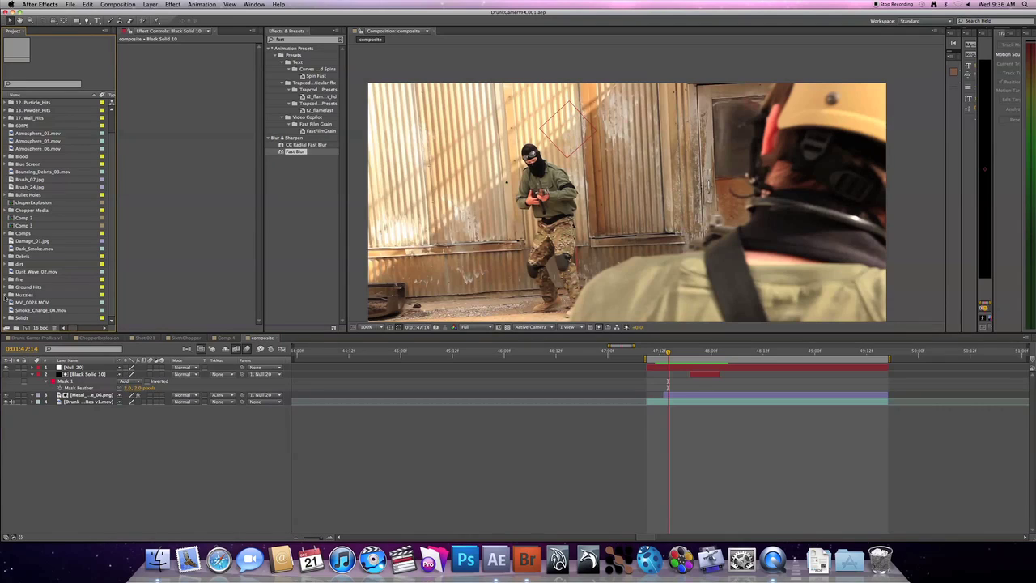
double_click(63, 296)
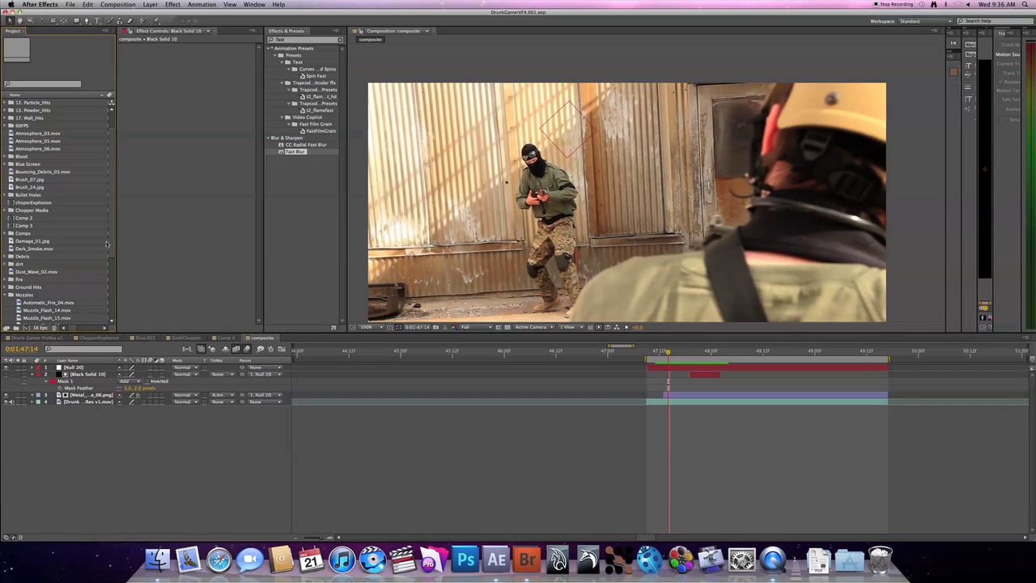
scroll(106, 244, "down", 5)
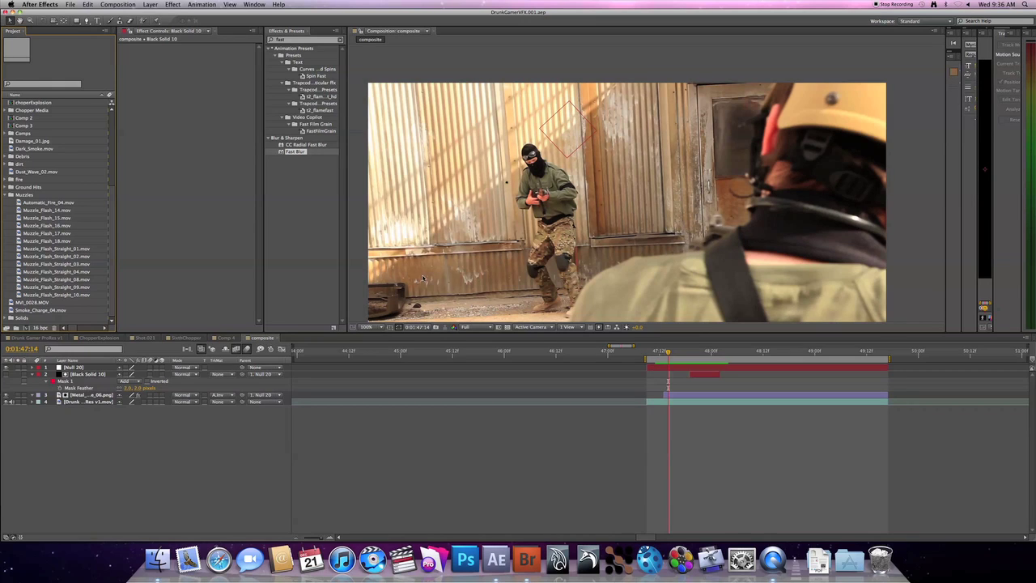
left_click(66, 295)
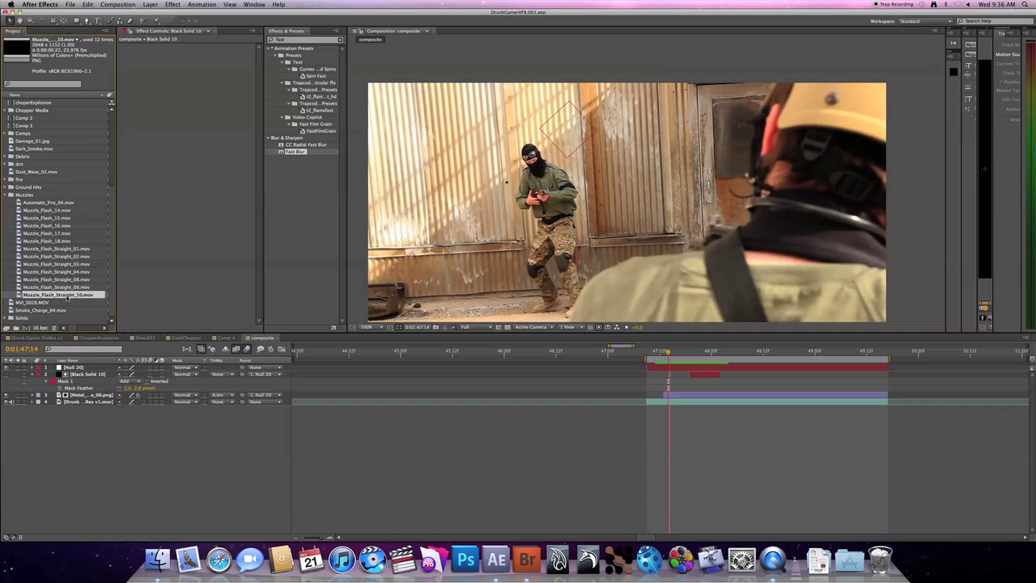
left_click_drag(65, 289, 120, 356)
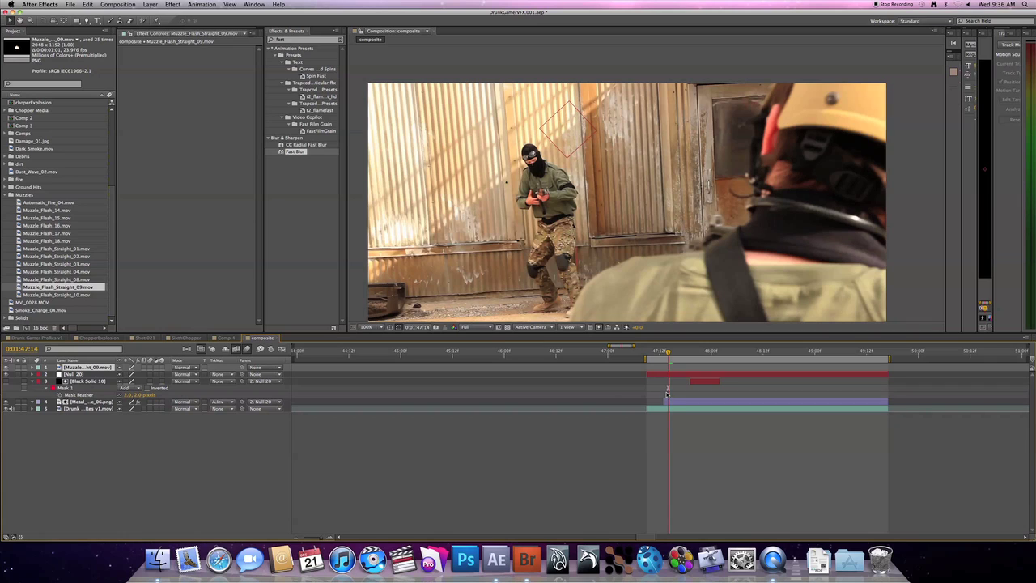
Start the muzzle flash layer at the current frame and set its blending mode to Add.
key("bracketleft")
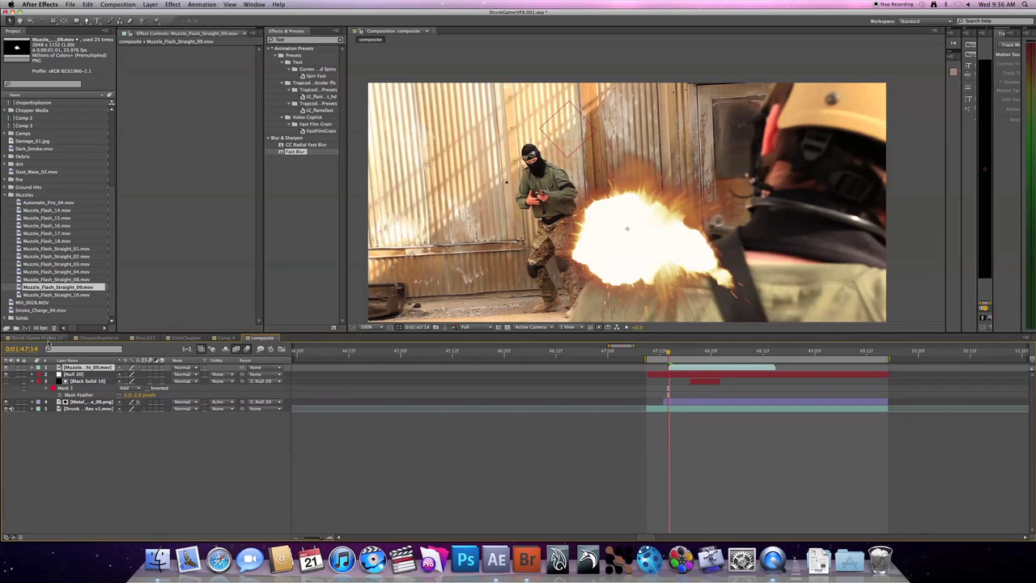
left_click(194, 369)
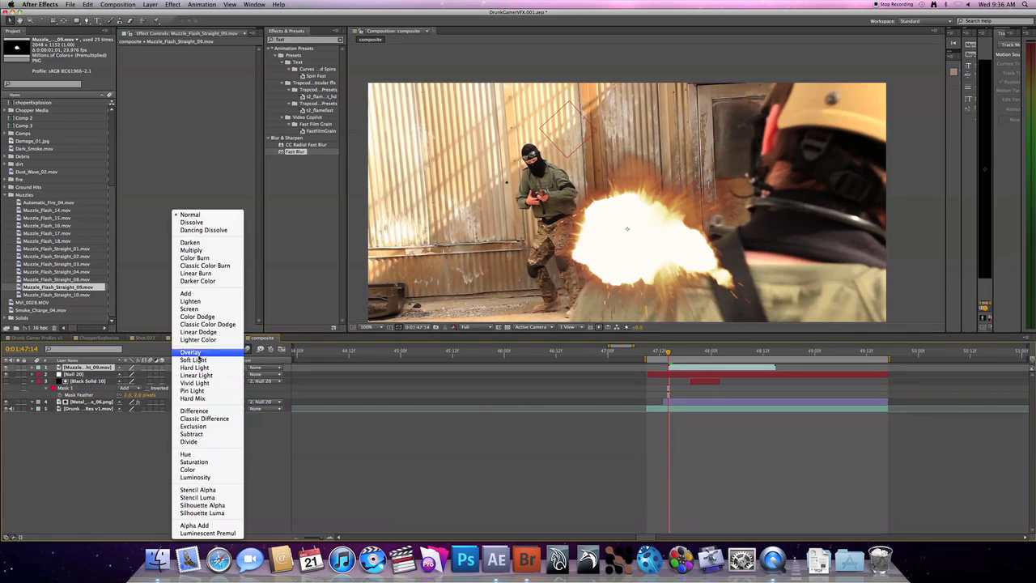
left_click(203, 293)
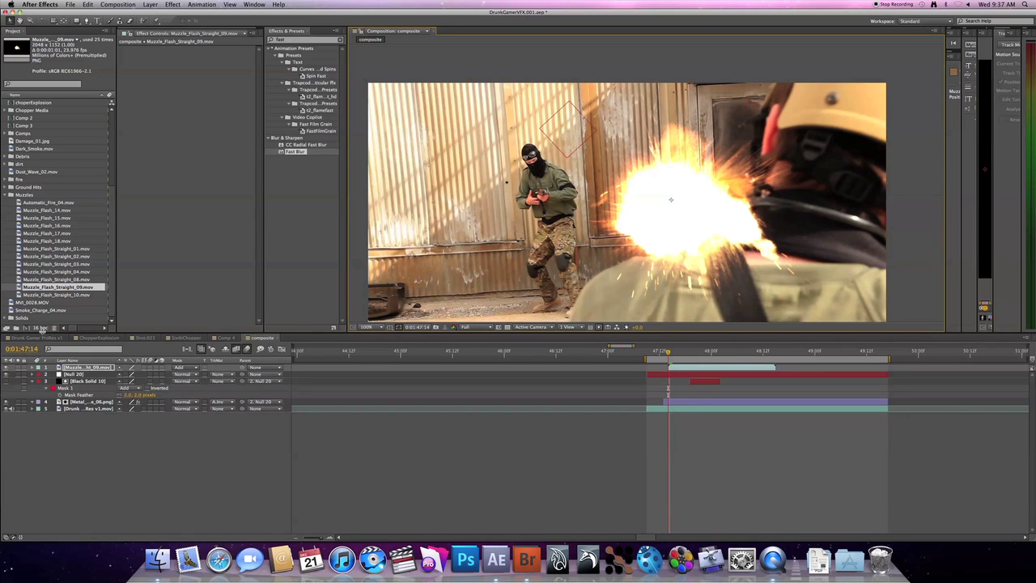
Confirm Project Settings keep 16 bits per channel with sRGB IEC61966-2.1 as working space.
left_click(44, 330)
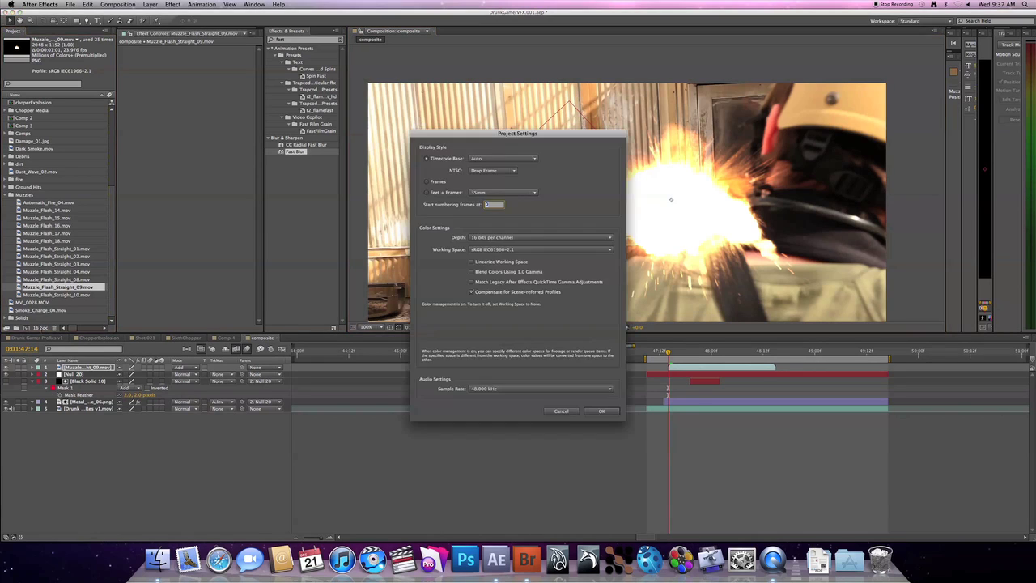
left_click(504, 237)
left_click(502, 252)
left_click(496, 250)
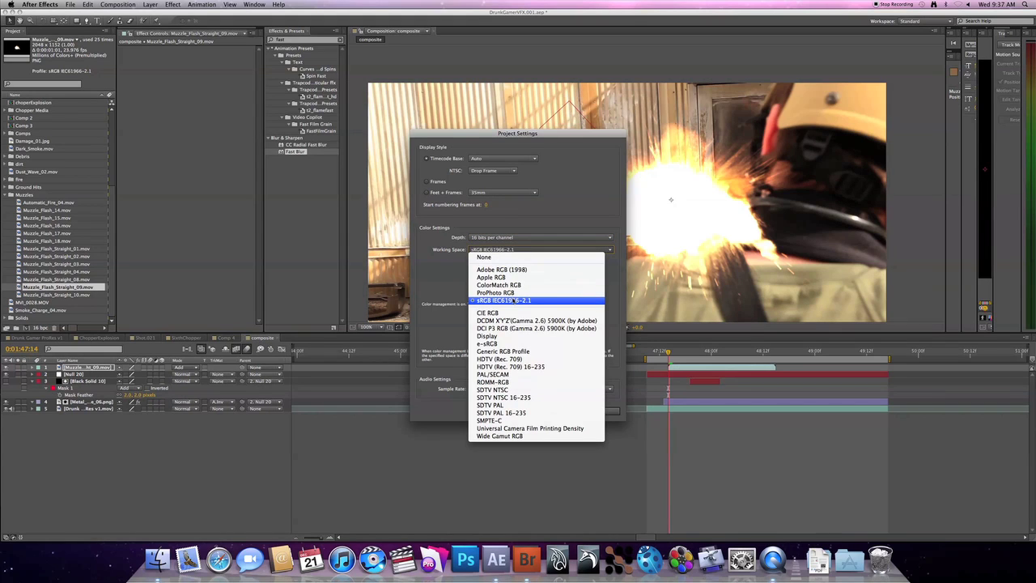
left_click(514, 301)
left_click(600, 411)
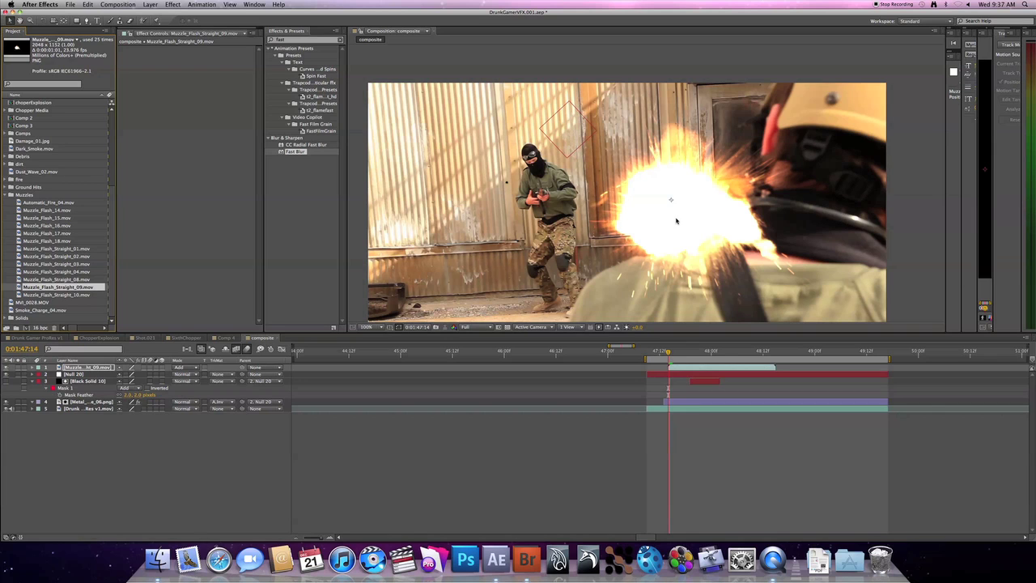
Shift the muzzle flash right onto the rifle and create a new black solid, Black Solid 11.
left_click_drag(677, 220, 689, 244)
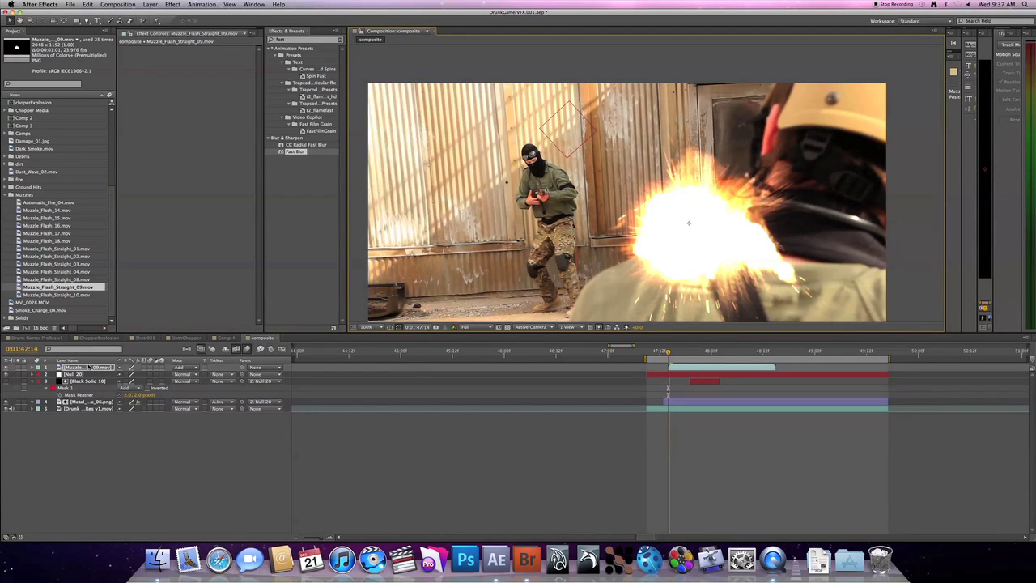
left_click(87, 380)
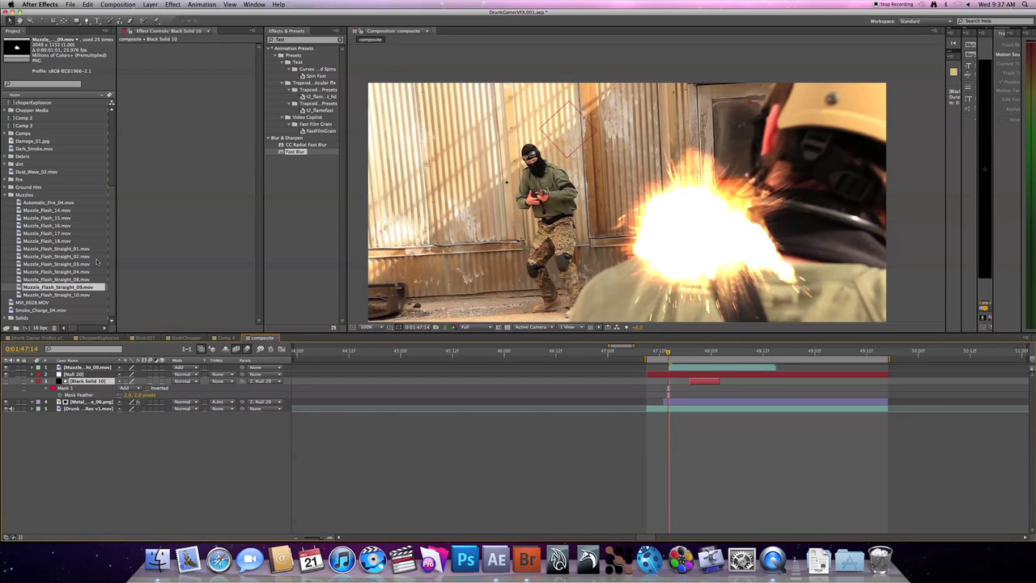
key("super+y")
left_click(784, 269)
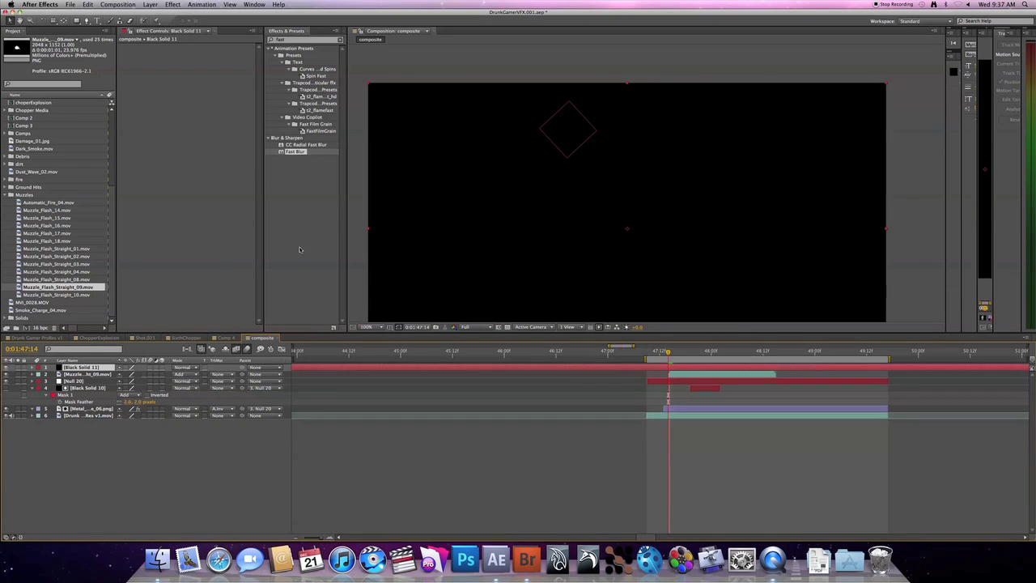
Reorder the flash layer relative to the new solid and reveal Black Solid 11's Opacity.
left_click(150, 5)
mouse_move(162, 13)
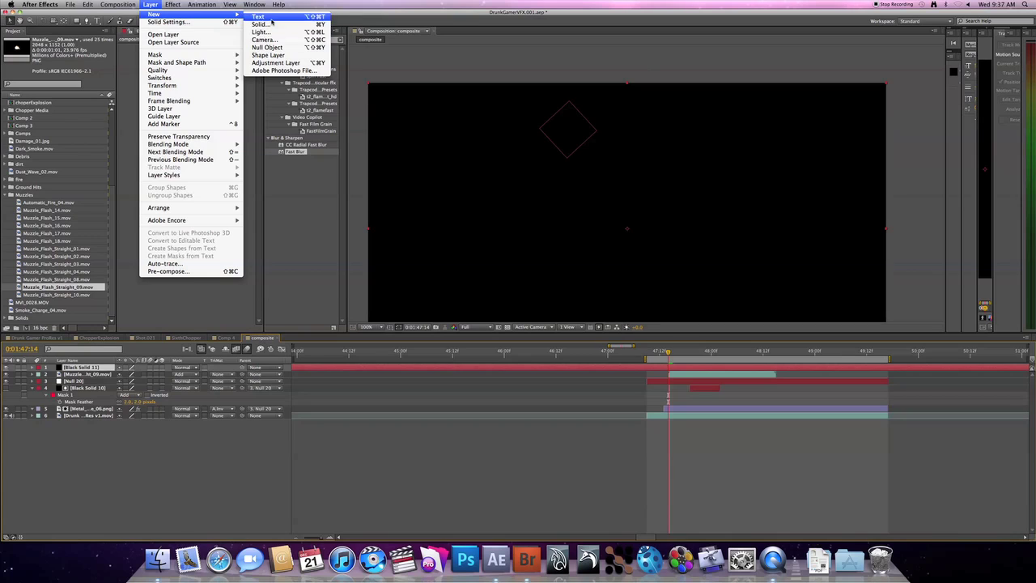
left_click(159, 472)
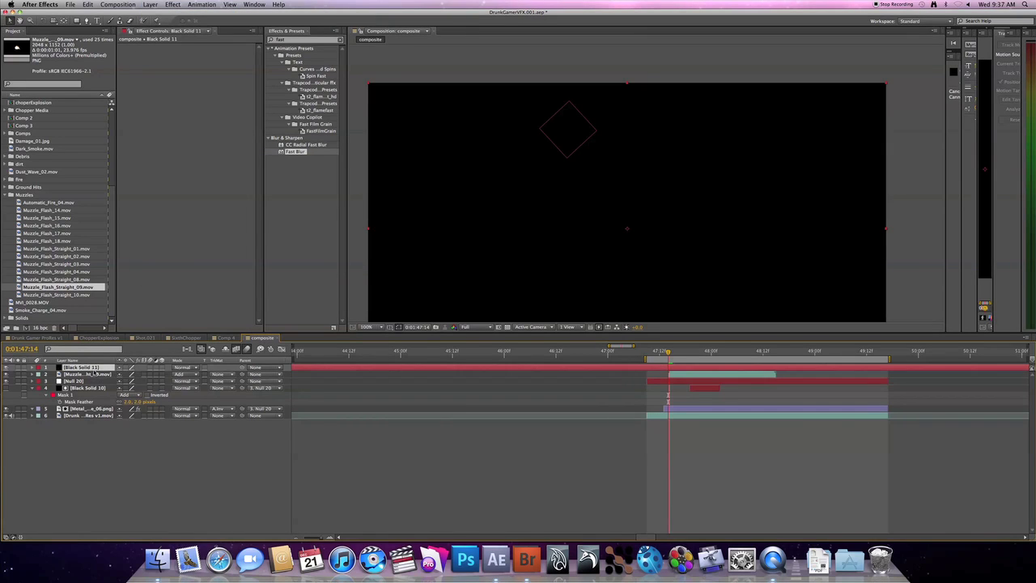
left_click(91, 375)
mouse_move(91, 375)
left_mouse_down()
mouse_move(88, 387)
mouse_move(91, 375)
left_mouse_up()
key("t")
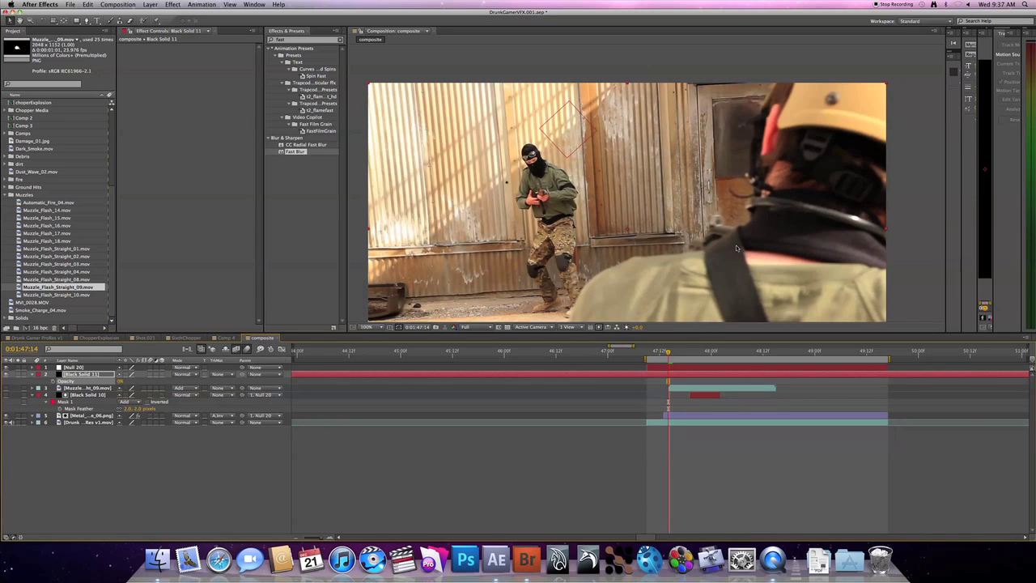
At 200% zoom, trace a mask from the soldier's shoulder down past the frame's bottom edge.
key("period")
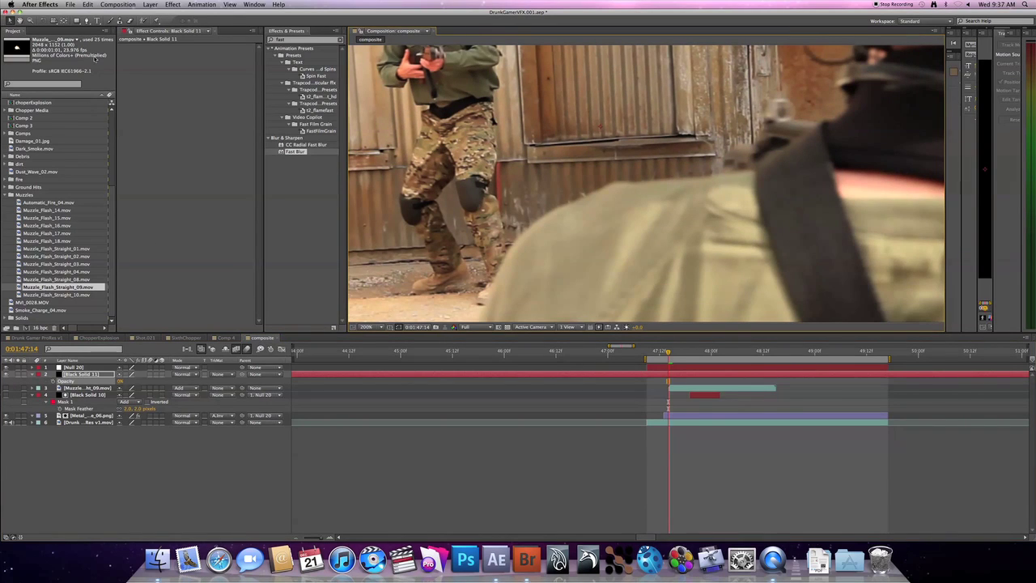
key("g")
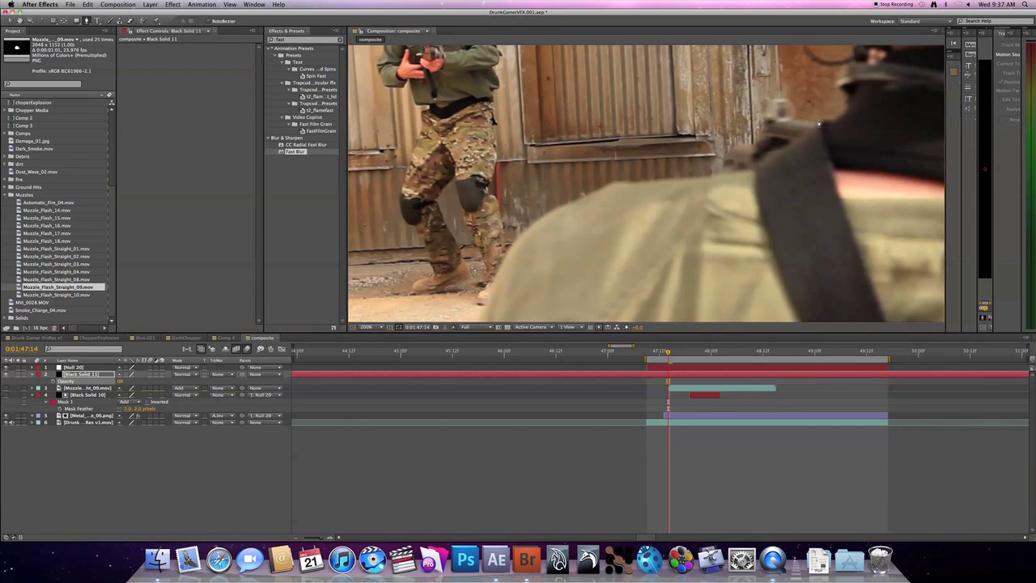
left_click(816, 123)
left_click(799, 120)
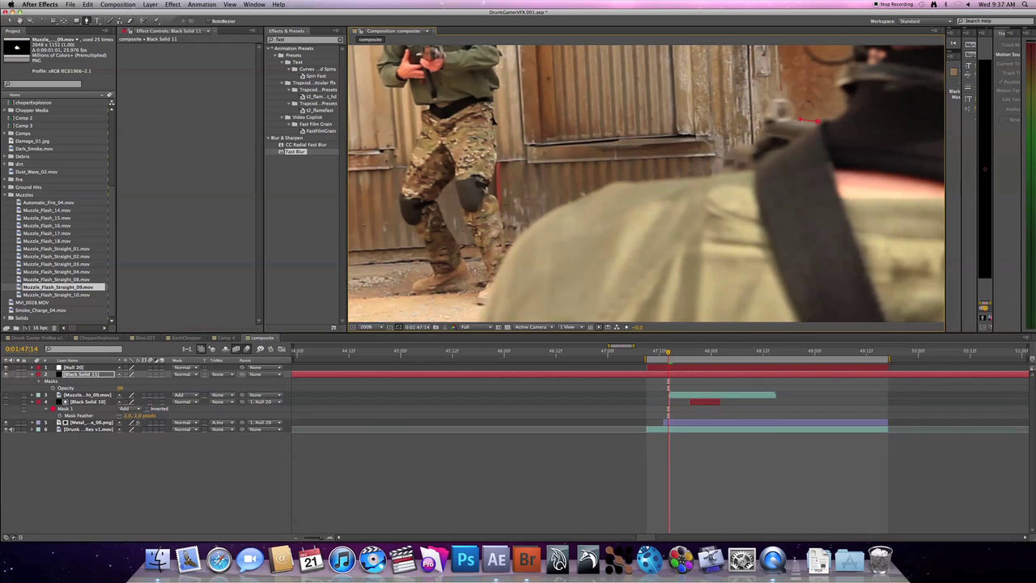
left_click(794, 108)
left_click(781, 98)
left_click(767, 108)
left_click(737, 146)
left_click(728, 154)
left_click(576, 207)
key("super+z")
left_click(561, 208)
scroll(506, 243, "down", 5)
left_click(475, 208)
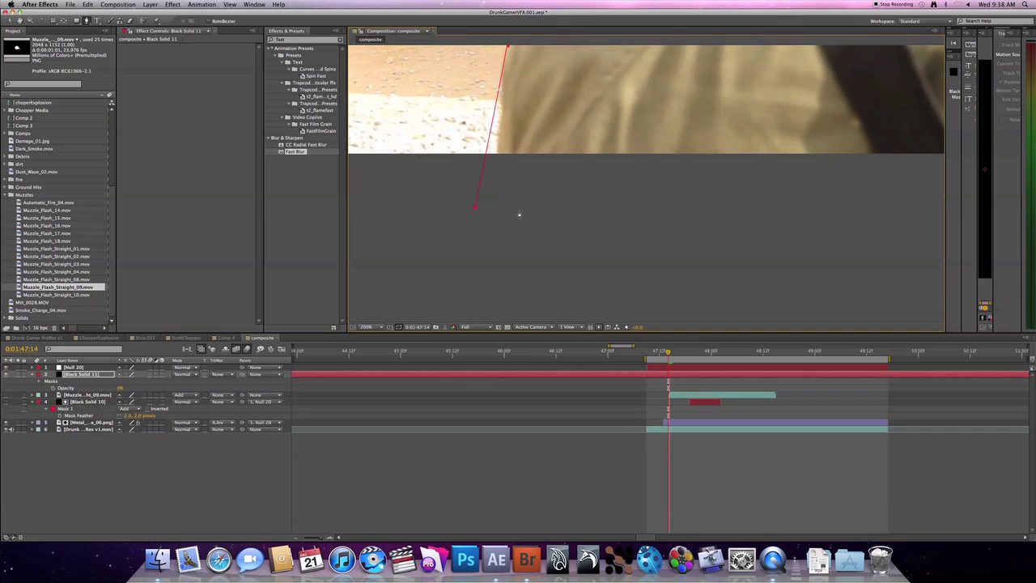
key("comma")
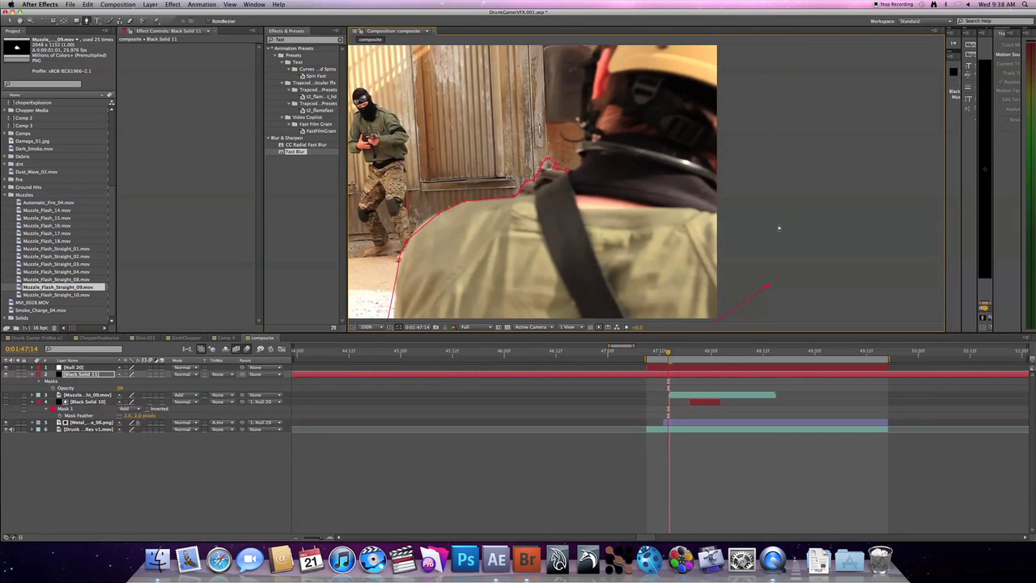
Add mask points along the helmet top and face side, then set Black Solid 11's Opacity to 100%.
left_click_drag(780, 77, 783, 164)
left_click(759, 127)
left_click(630, 137)
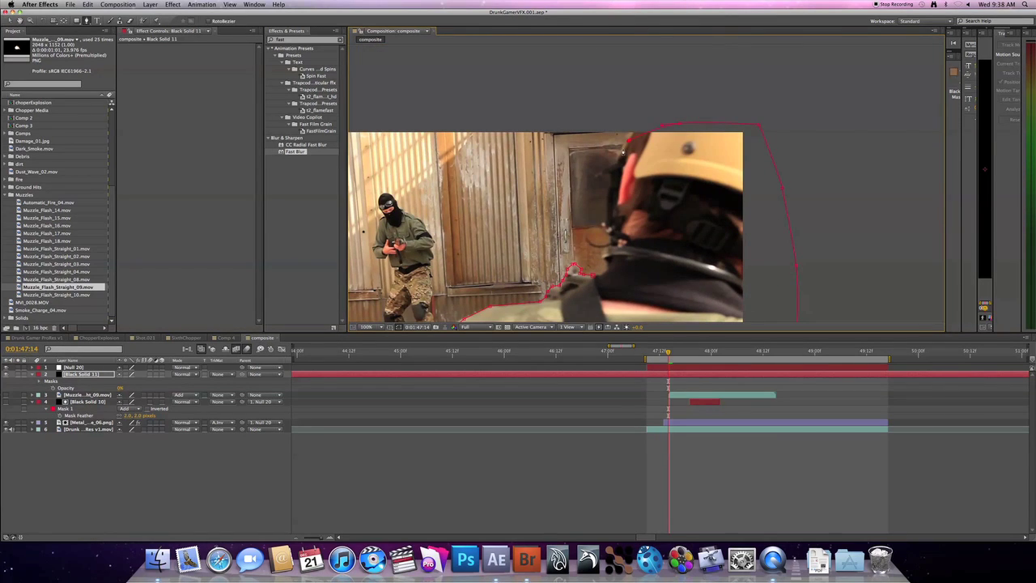
left_click(618, 162)
left_click(611, 180)
left_click(608, 208)
left_click(605, 254)
left_click_drag(597, 278, 631, 221)
left_click_drag(585, 167, 633, 123)
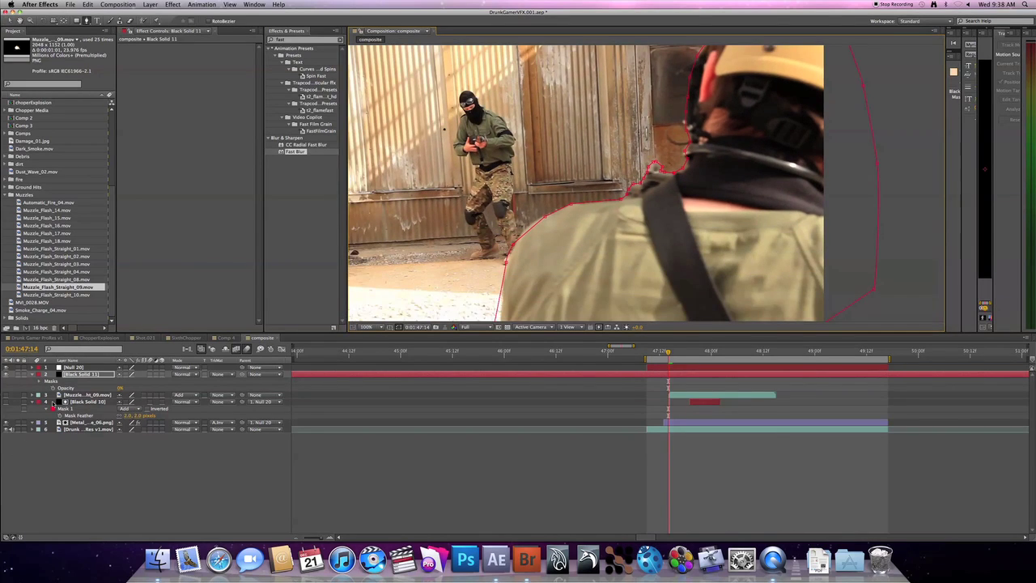
left_click(83, 376)
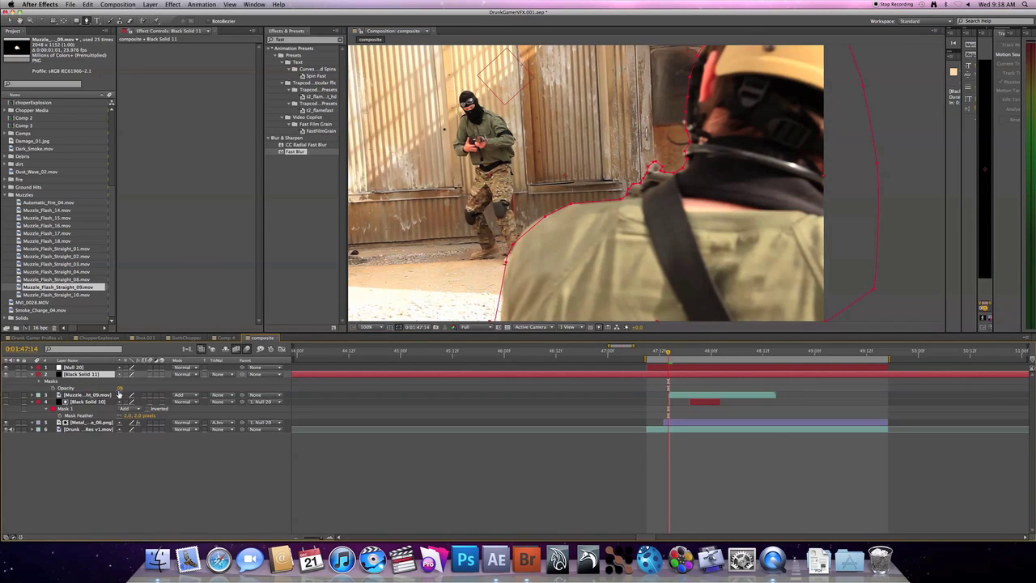
left_click_drag(119, 389, 147, 423)
Make the muzzle flash layer visible and reorder Black Solid 11 relative to it.
left_click(80, 441)
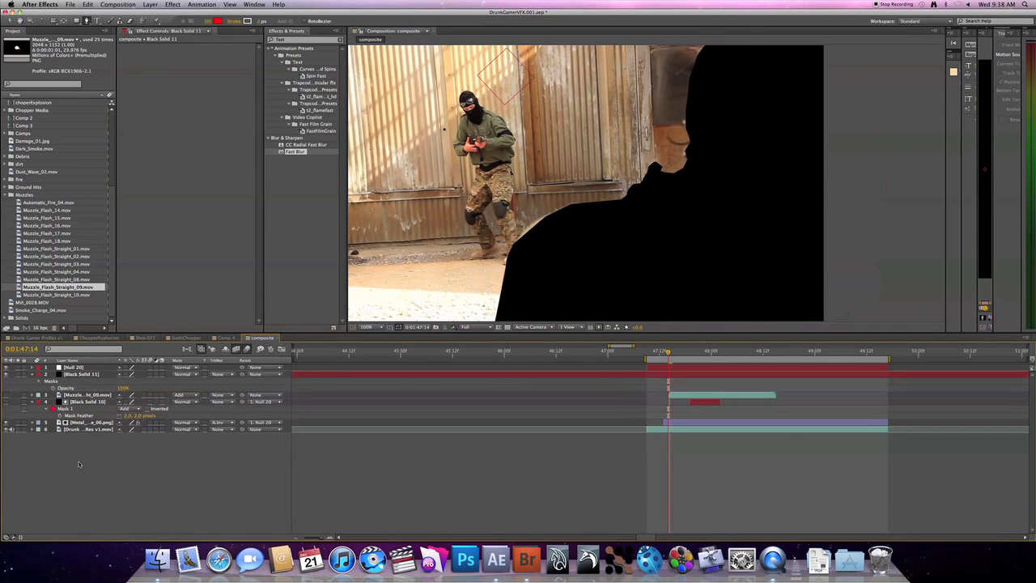
left_click(86, 395)
left_click(5, 395)
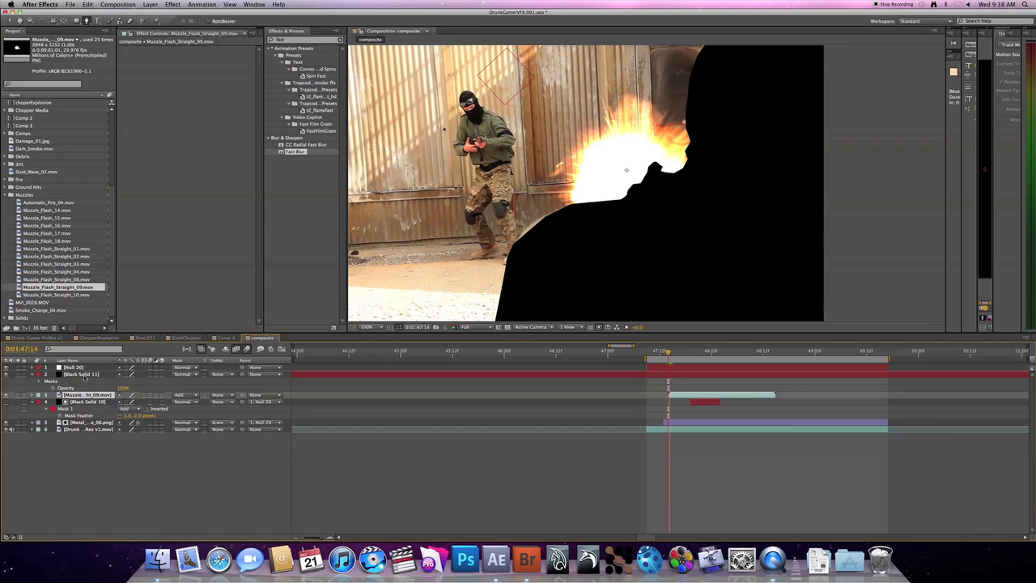
left_click(84, 375)
mouse_move(97, 378)
left_mouse_down()
mouse_move(85, 401)
mouse_move(84, 376)
left_mouse_up()
Set the muzzle flash's track matte to Alpha Inverted Matte using Black Solid 11.
left_click(81, 395)
left_click(233, 397)
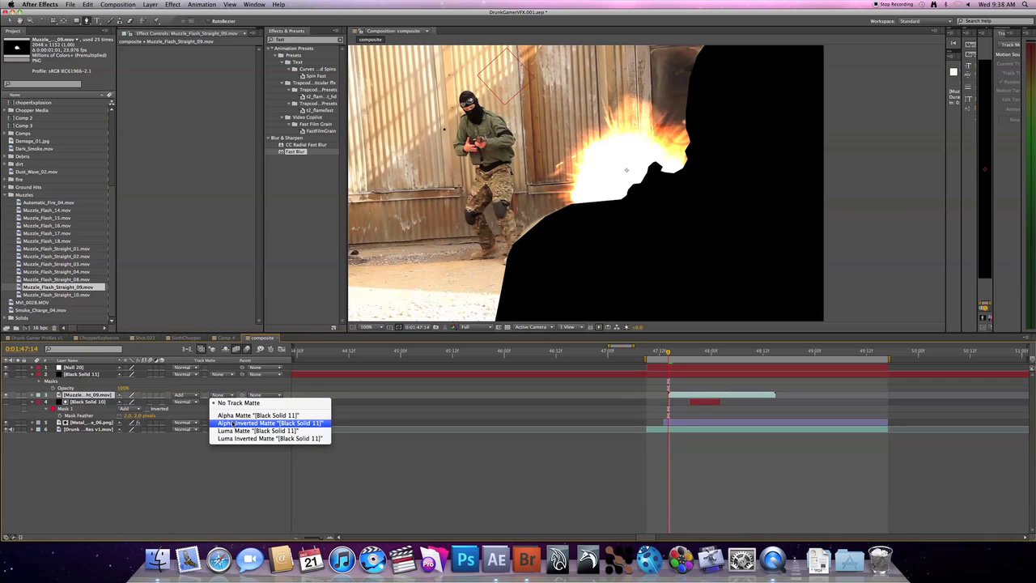
left_click(233, 423)
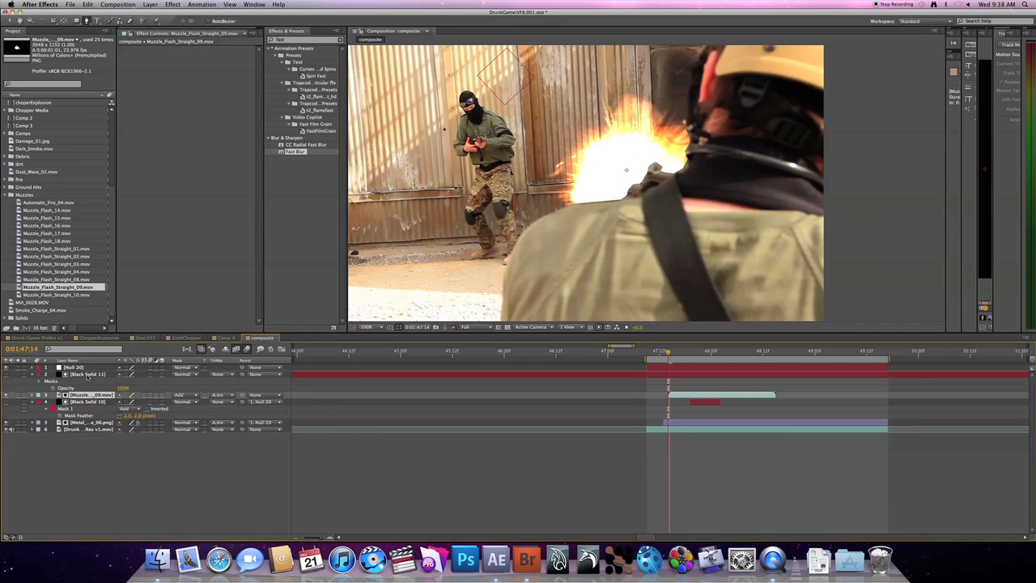
Feather Black Solid 11's mask to 5 pixels and preview the composite.
left_click(88, 375)
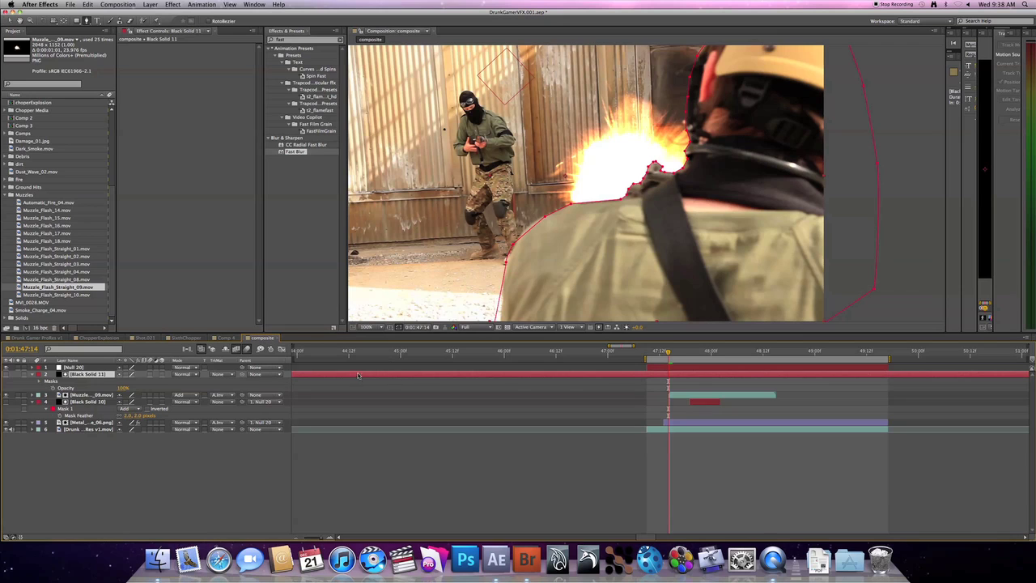
left_click(598, 228)
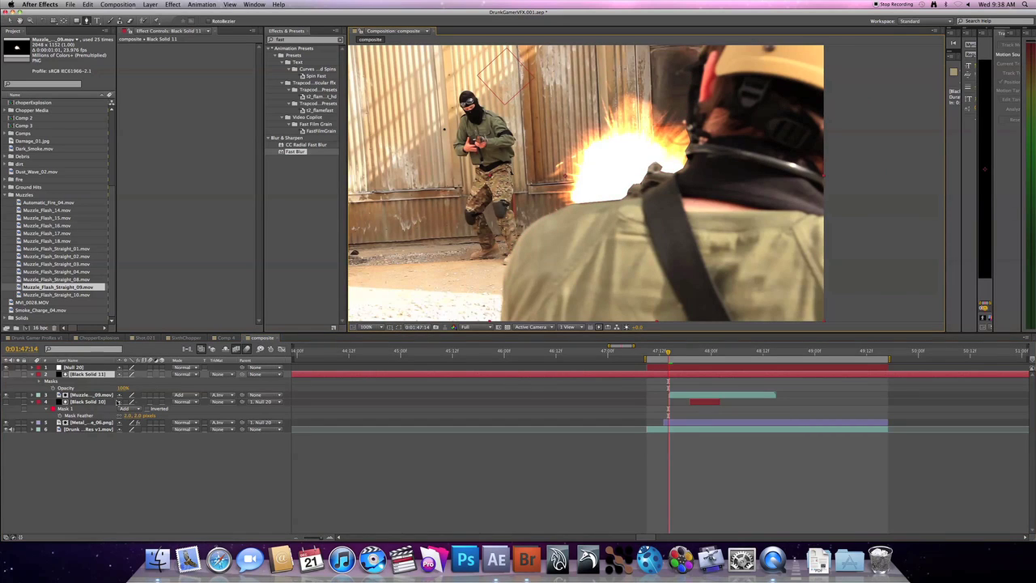
key("f")
left_click_drag(136, 390, 155, 396)
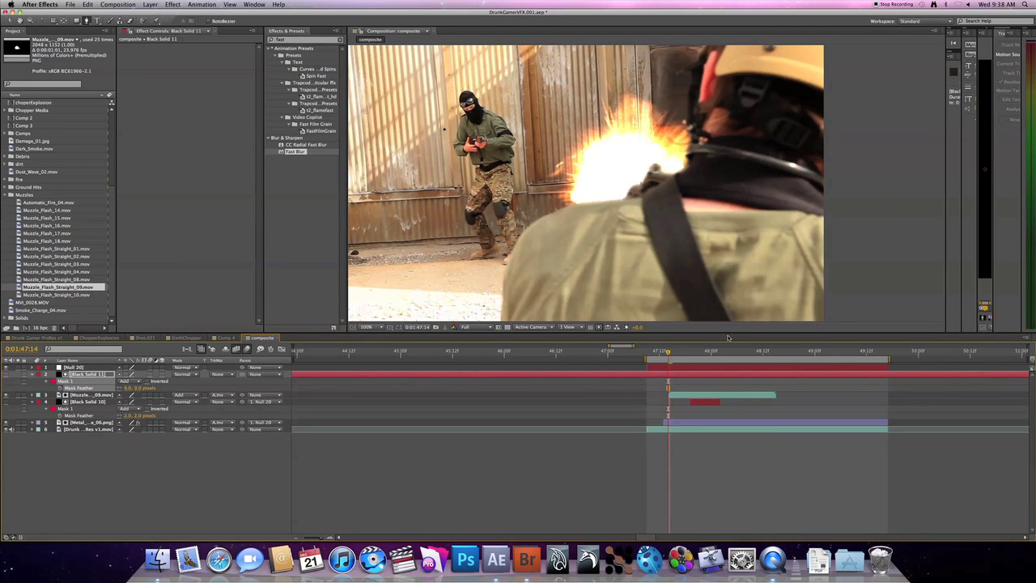
key("KP_0")
Reveal Black Solid 11's Mask 1 properties, then deselect the layer.
left_click(98, 377)
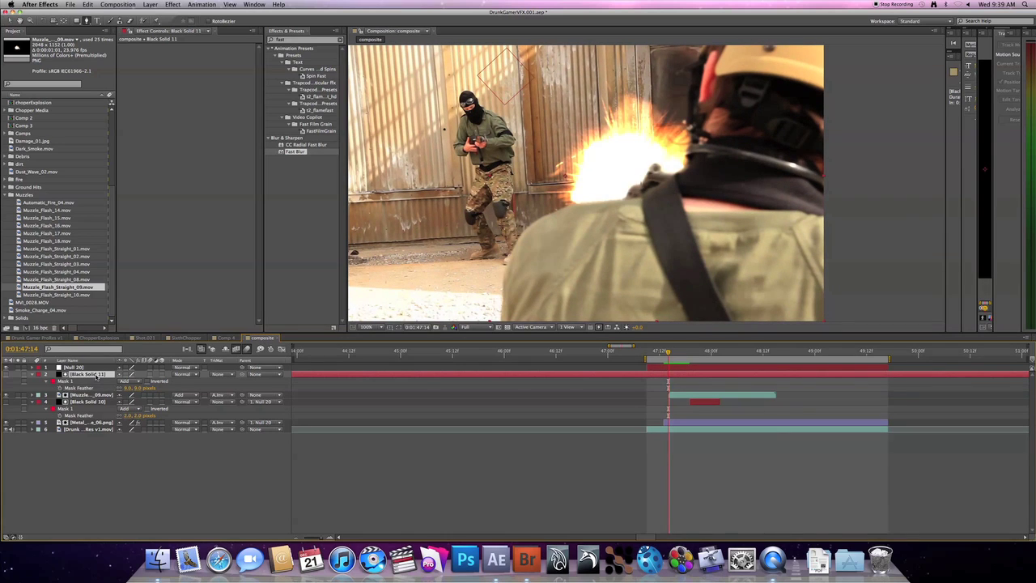
key("m")
key("m")
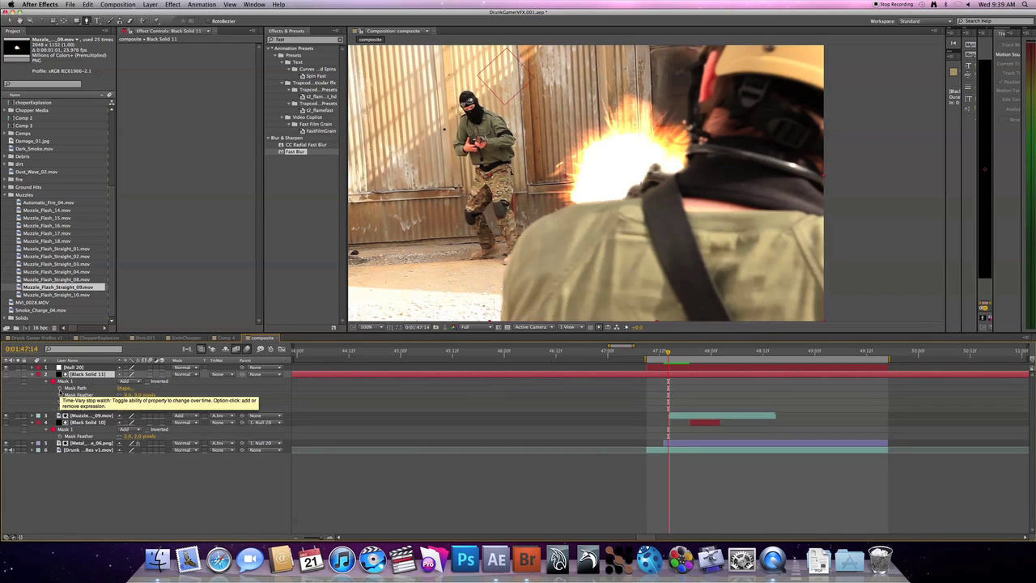
left_click(32, 376)
left_click(31, 377)
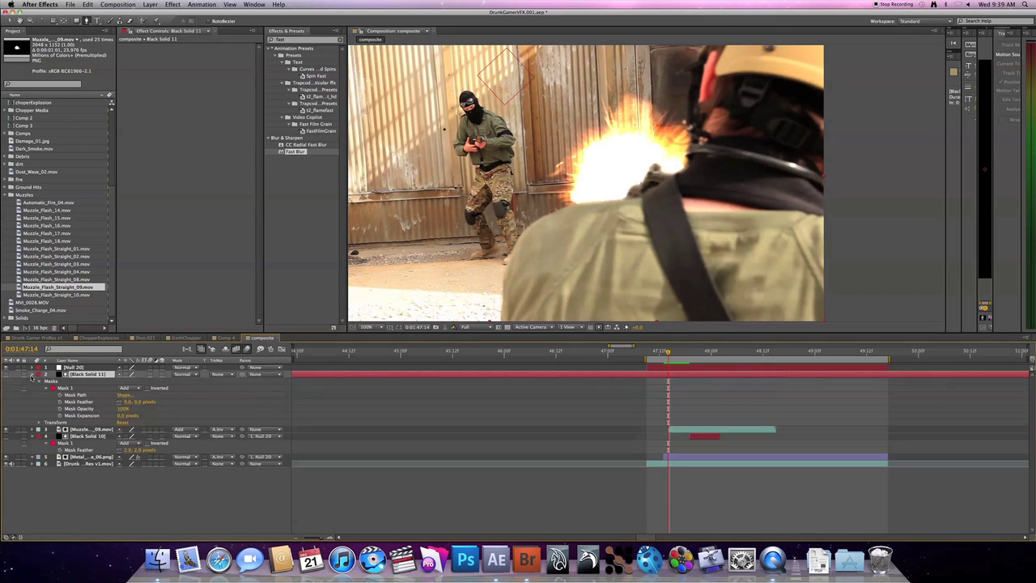
left_click(35, 386)
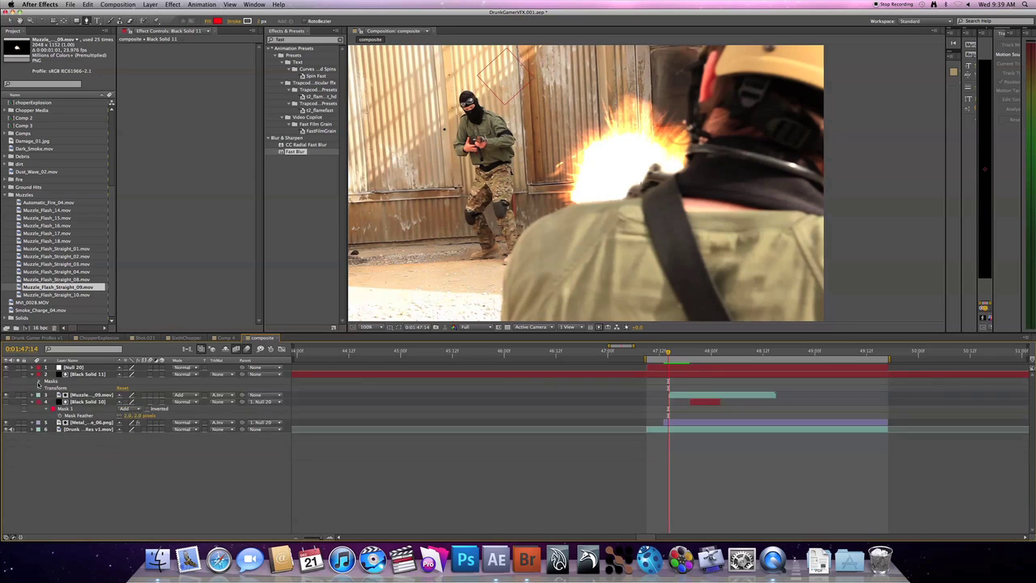
Enable Mask Path keyframing and reshape the mask to fit the shoulder at 0:01:47:15.
left_click(62, 389)
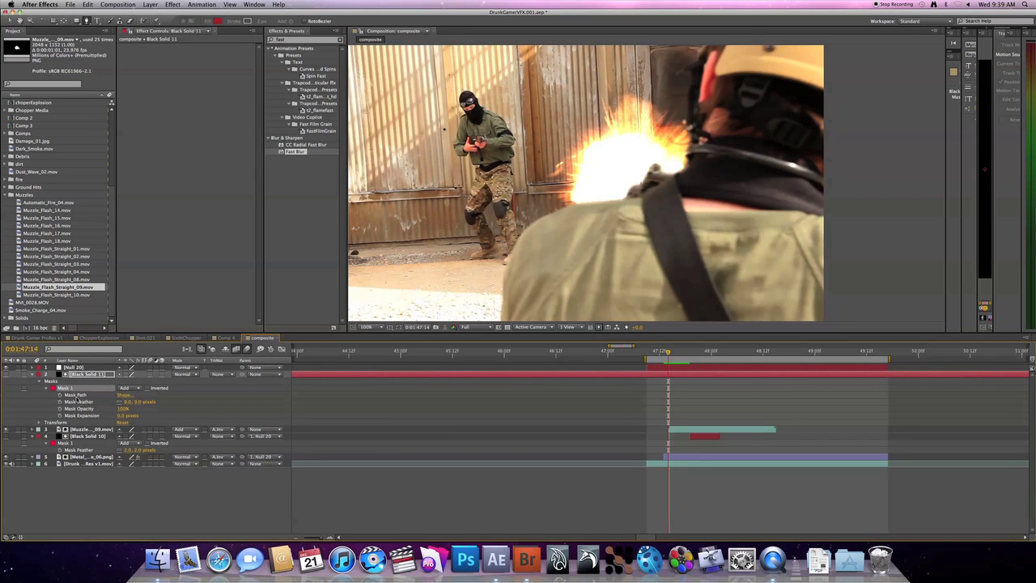
left_click(60, 395)
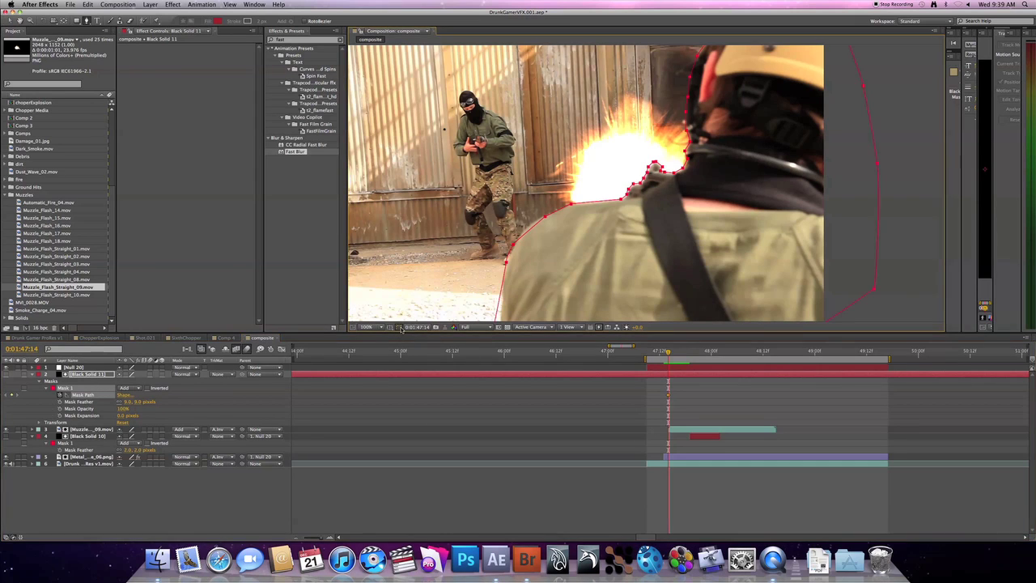
key("KP_0")
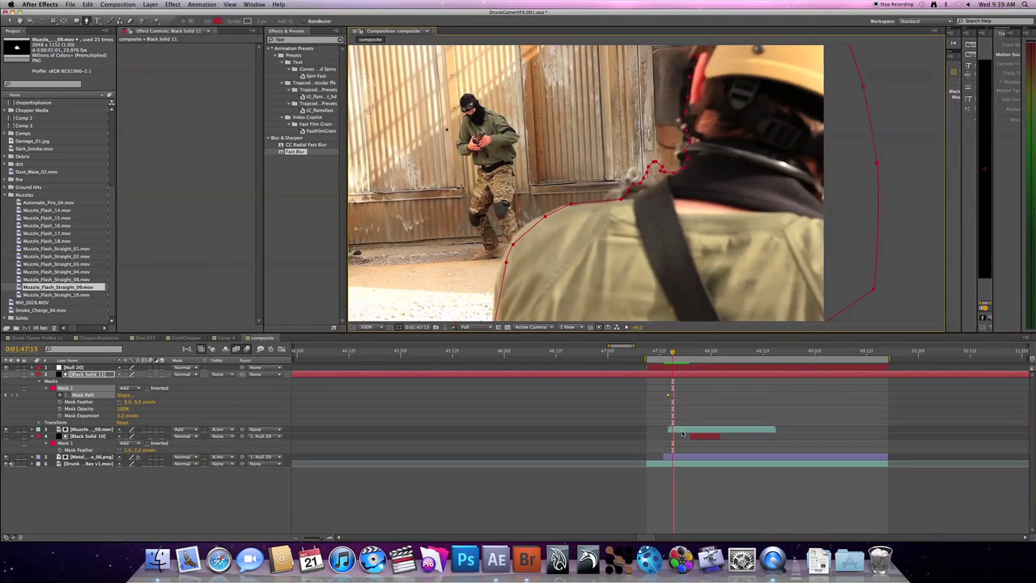
key("space")
key("Page_Down")
left_click_drag(639, 188, 622, 195)
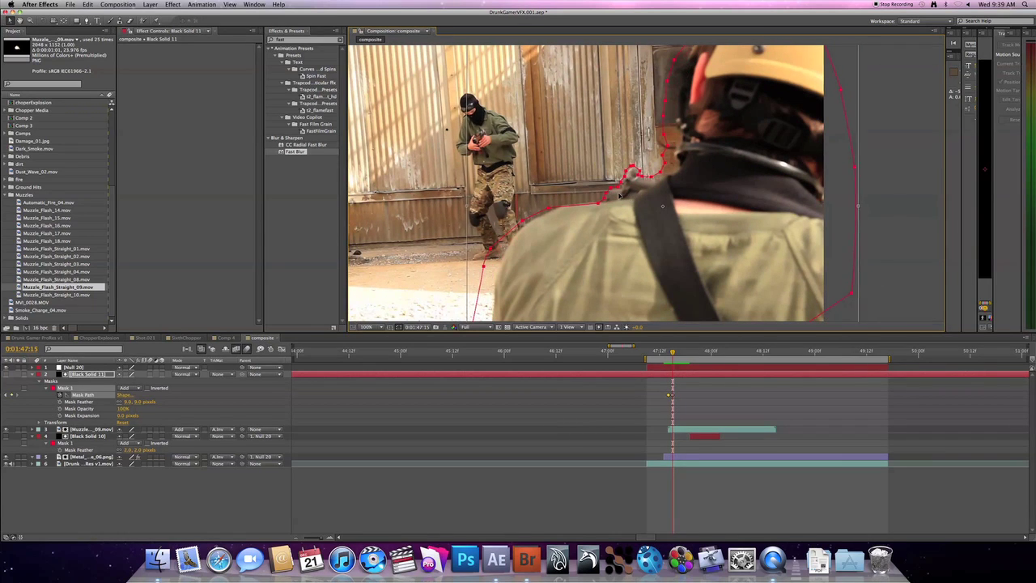
double_click(679, 175)
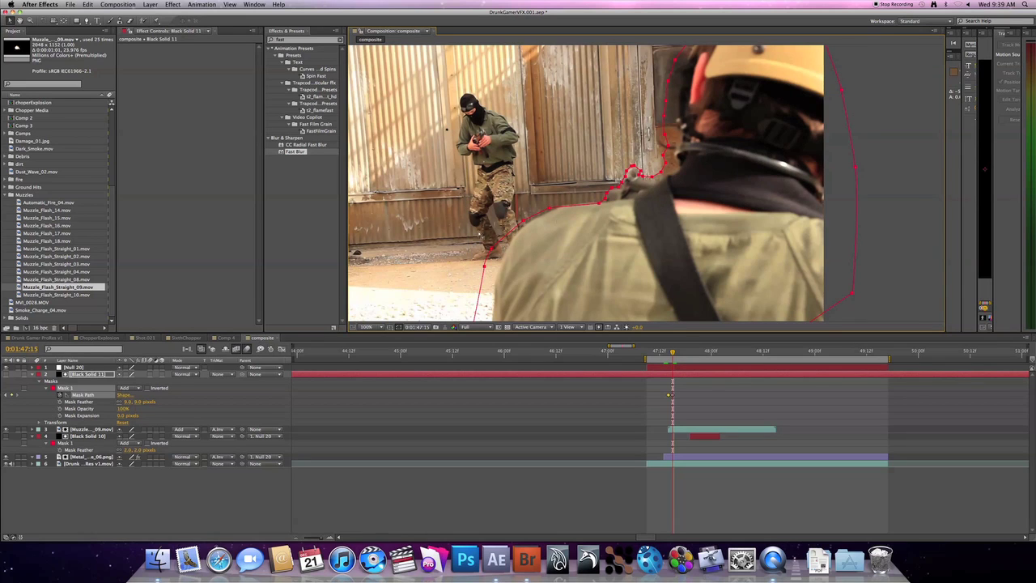
Return to 0:01:47:13, start the muzzle flash there, and shift the mask onto the shoulder.
left_click_drag(672, 353, 662, 354)
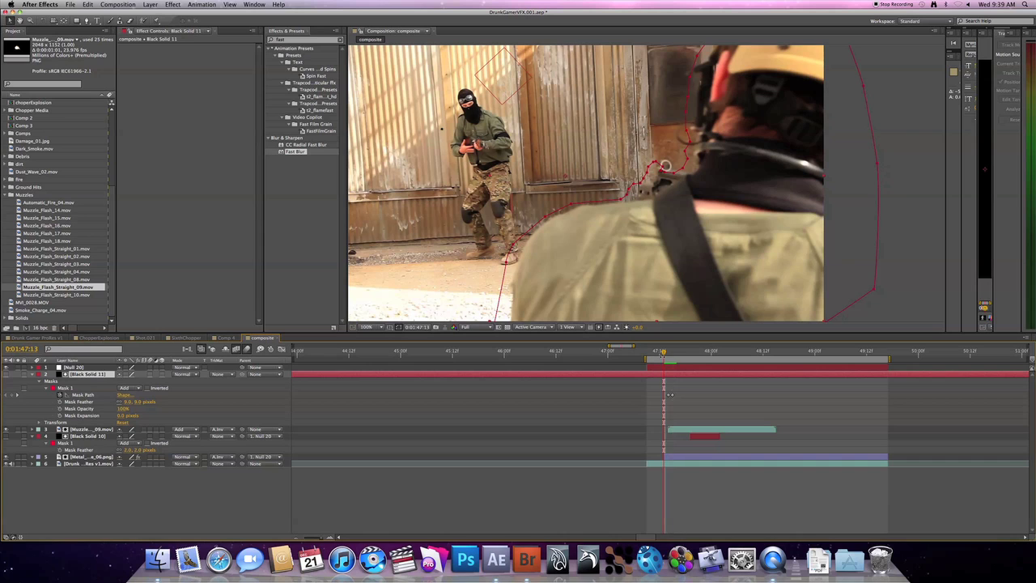
left_click_drag(676, 427, 671, 431)
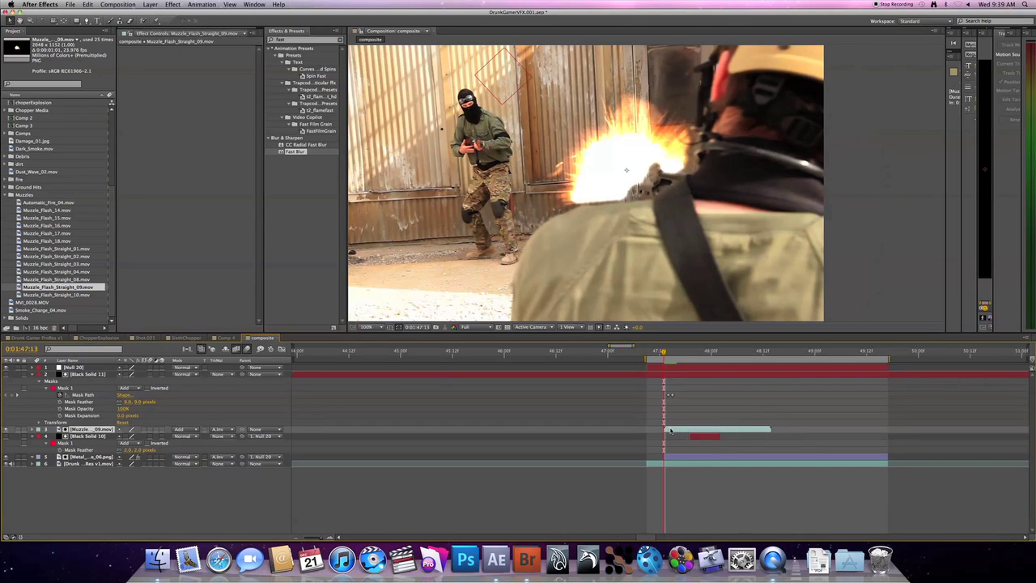
left_click(678, 376)
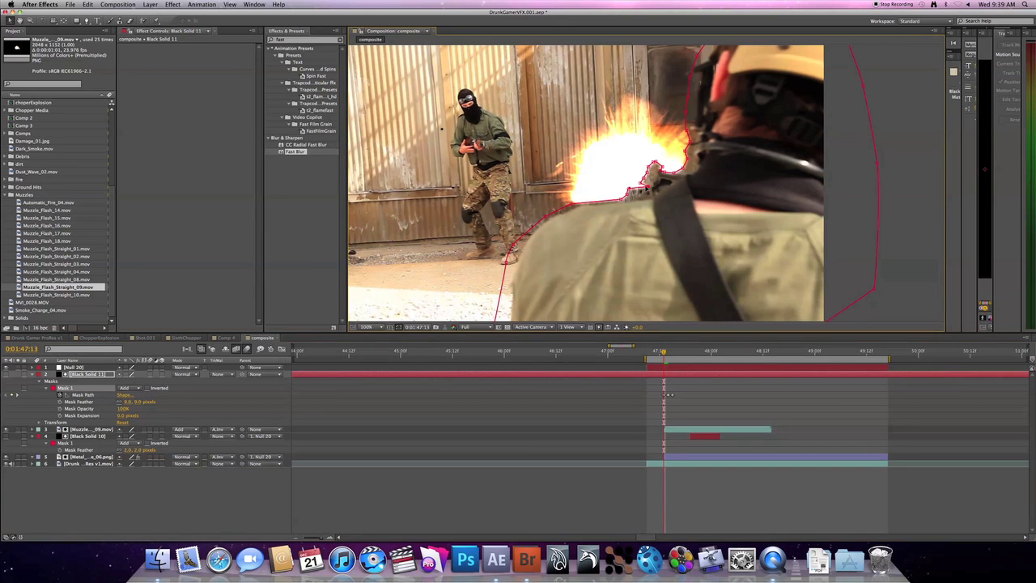
left_click_drag(651, 193, 662, 193)
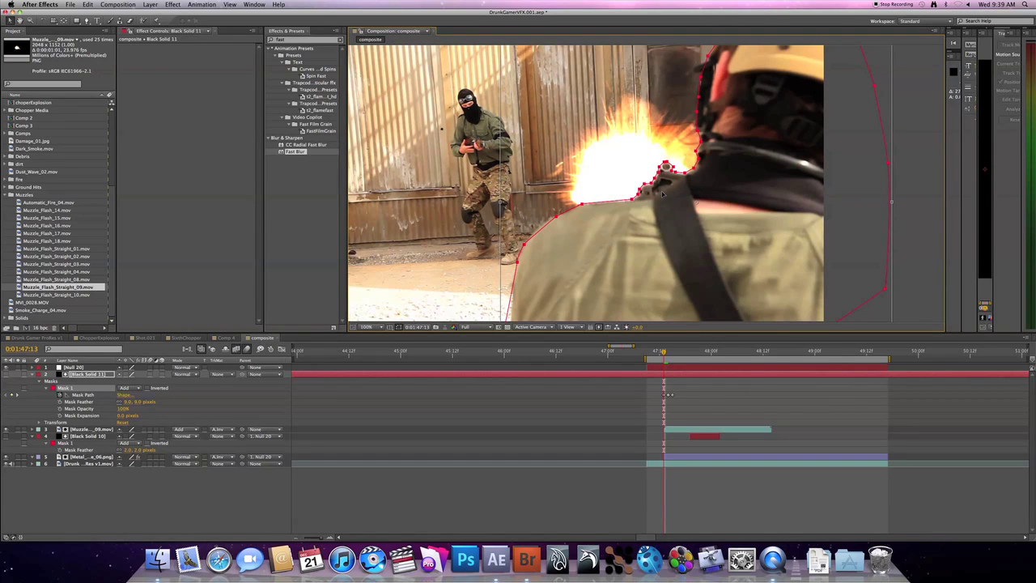
left_click(626, 170)
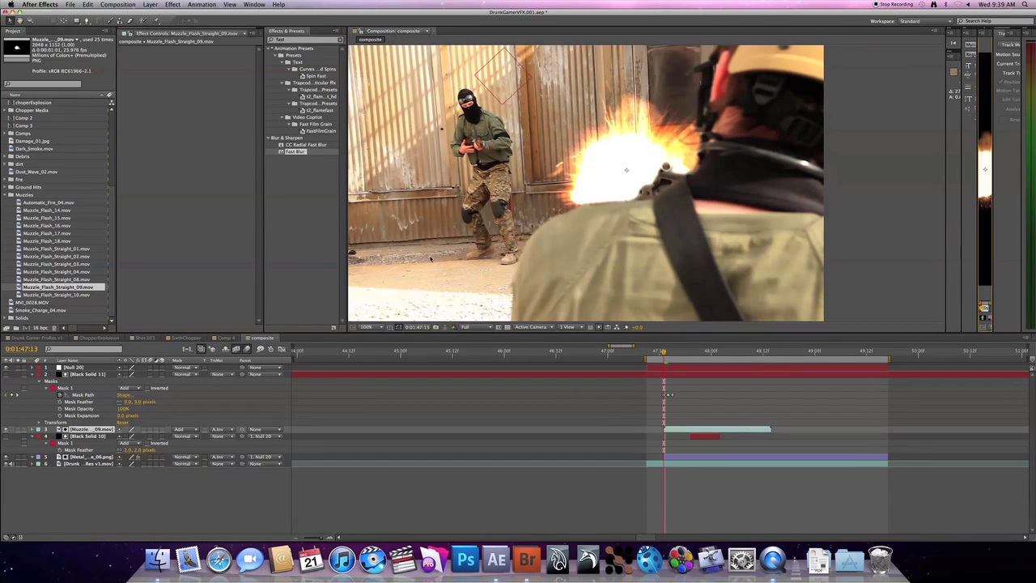
Go back to 0:01:47:11 and preview the shot around the muzzle flash.
left_click_drag(662, 354, 659, 354)
key("KP_0")
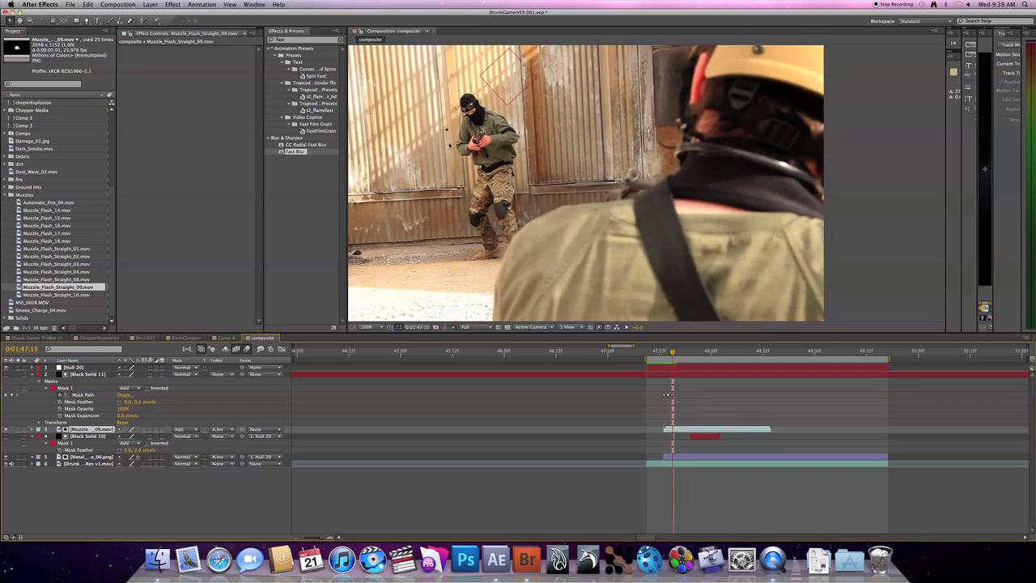
key("KP_0")
Add Cork_Hit_03.mov from the 12. Particle_Hits folder to the composite as a layer.
left_click(7, 196)
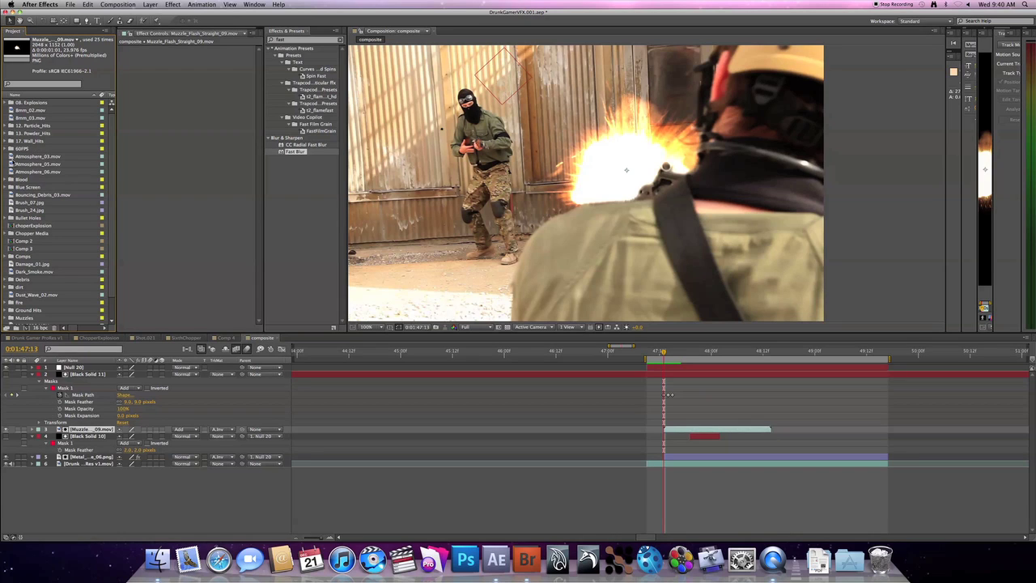
left_click(6, 126)
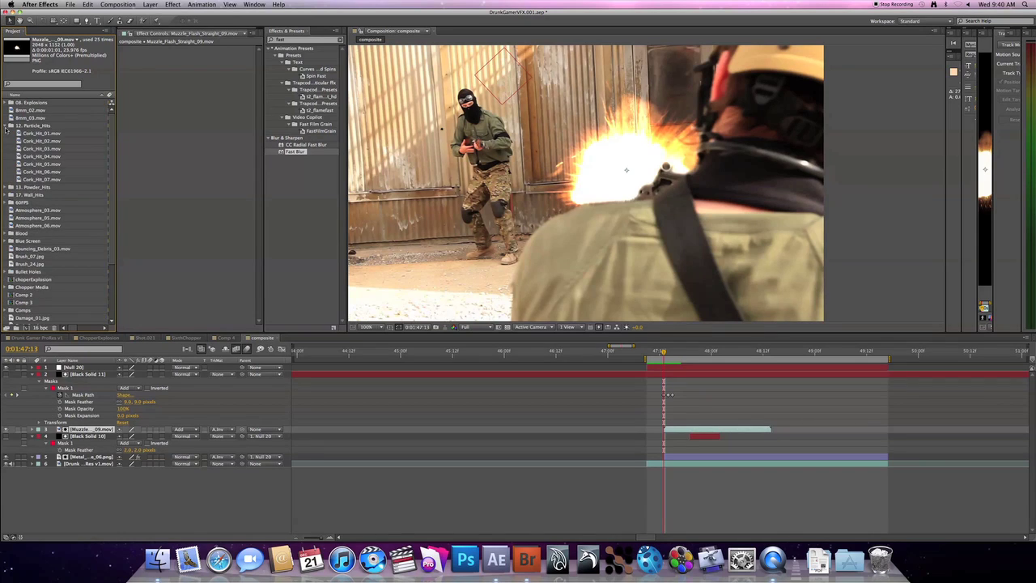
left_click(60, 150)
left_click_drag(65, 157, 79, 367)
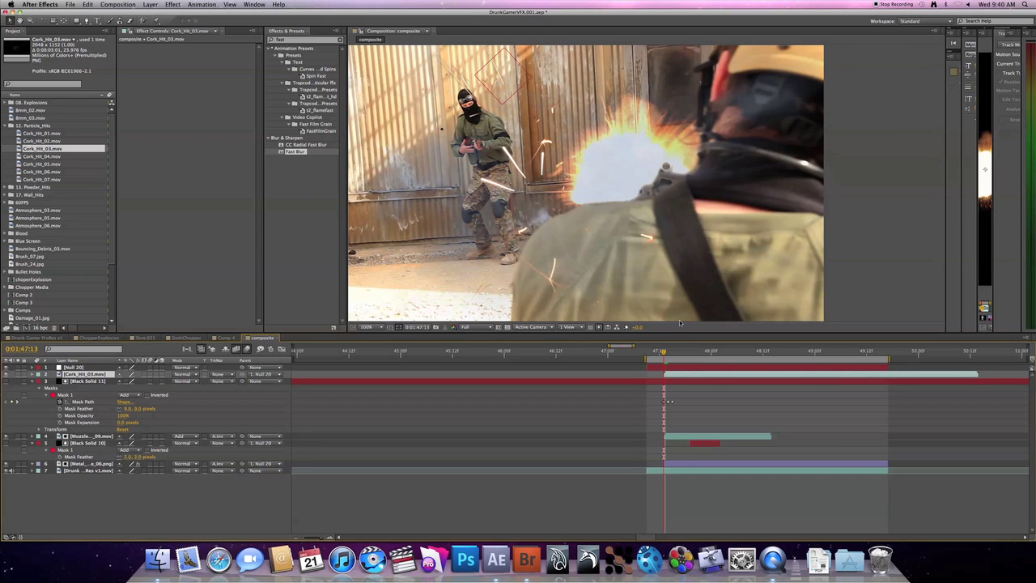
Scale Cork_Hit_03 down to about 7% and move it onto the wall near the soldier.
left_click(683, 381)
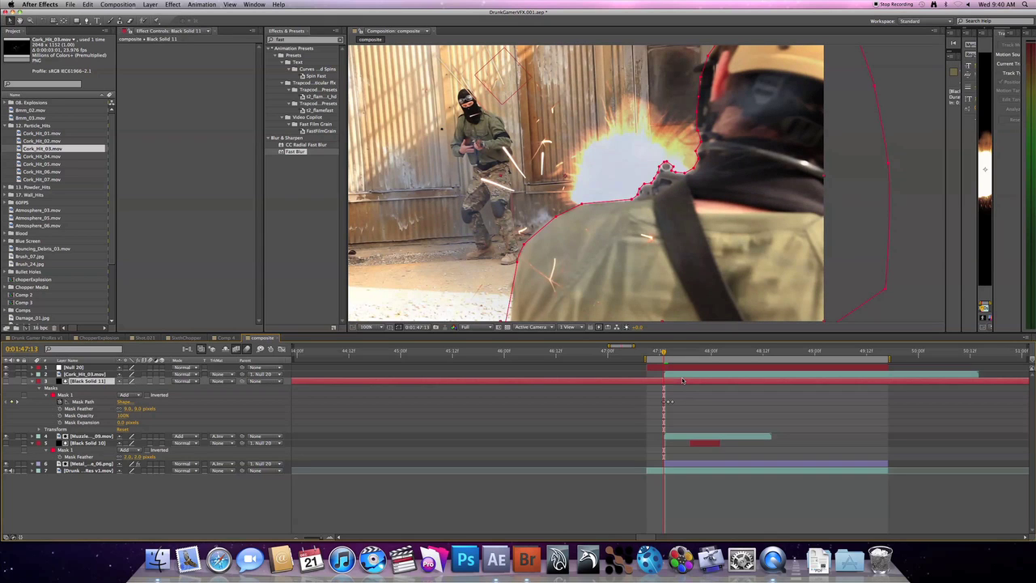
key("s")
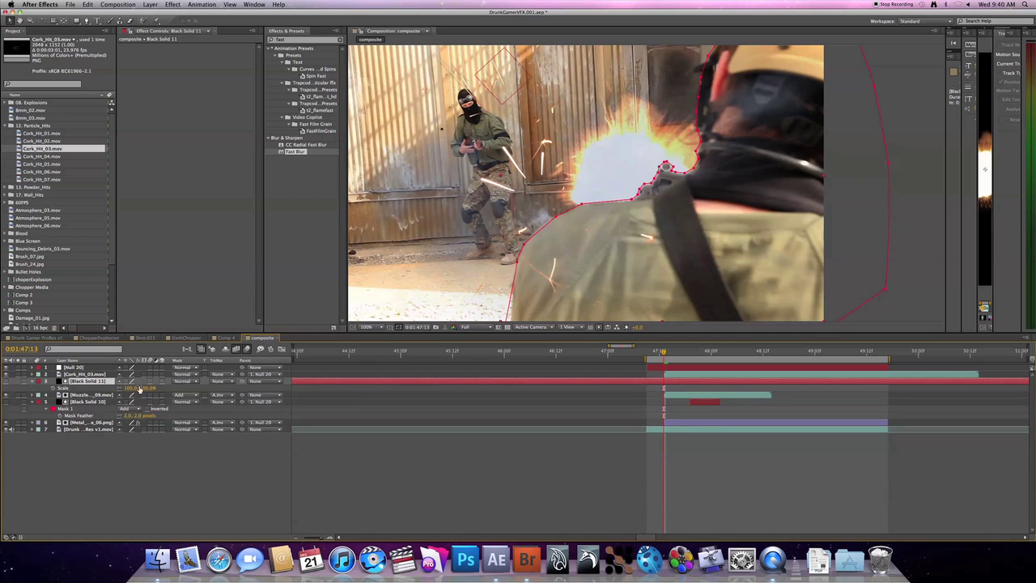
key("ctrl+Up")
key("s")
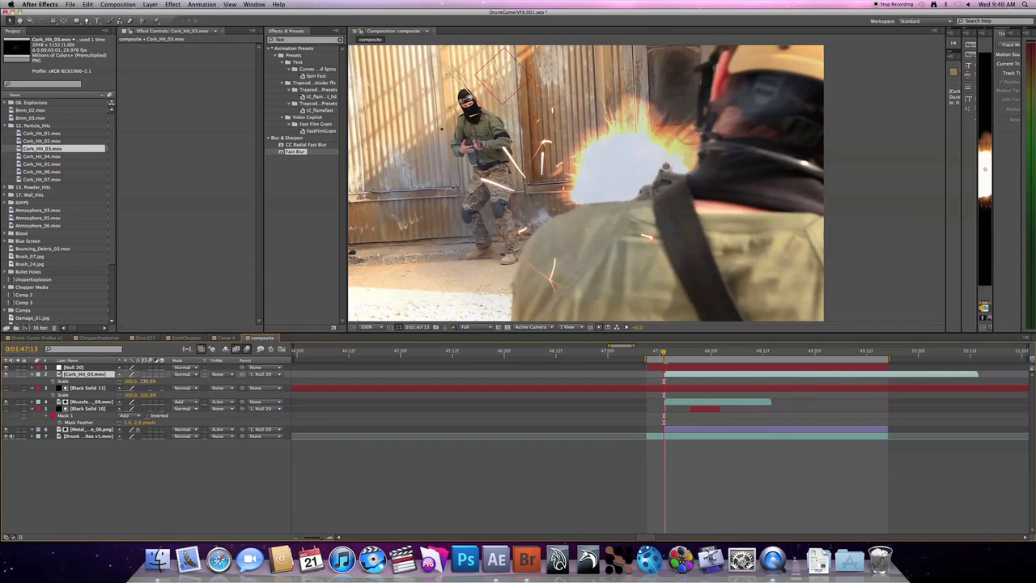
left_click_drag(129, 380, 73, 381)
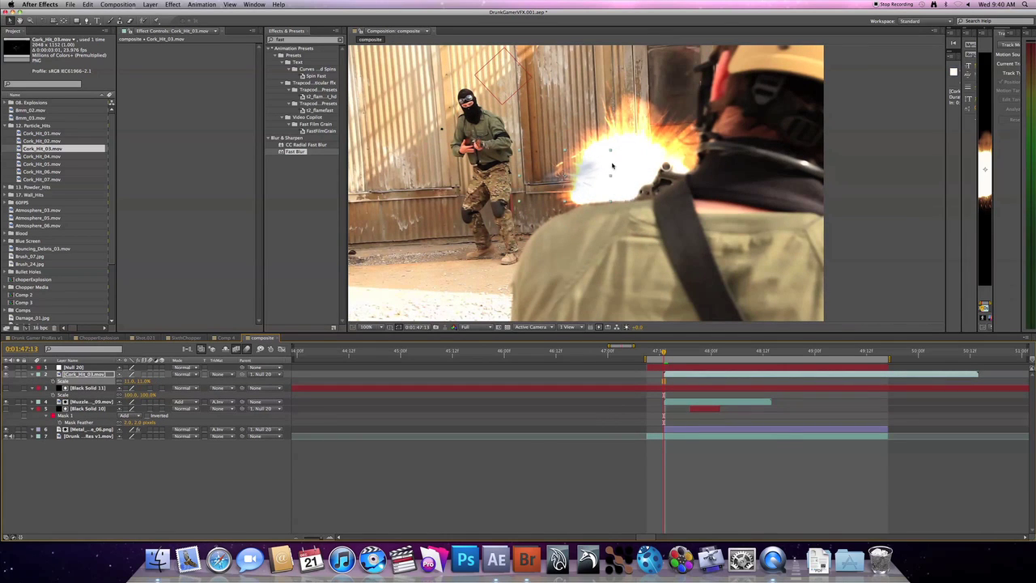
left_click_drag(612, 166, 441, 134)
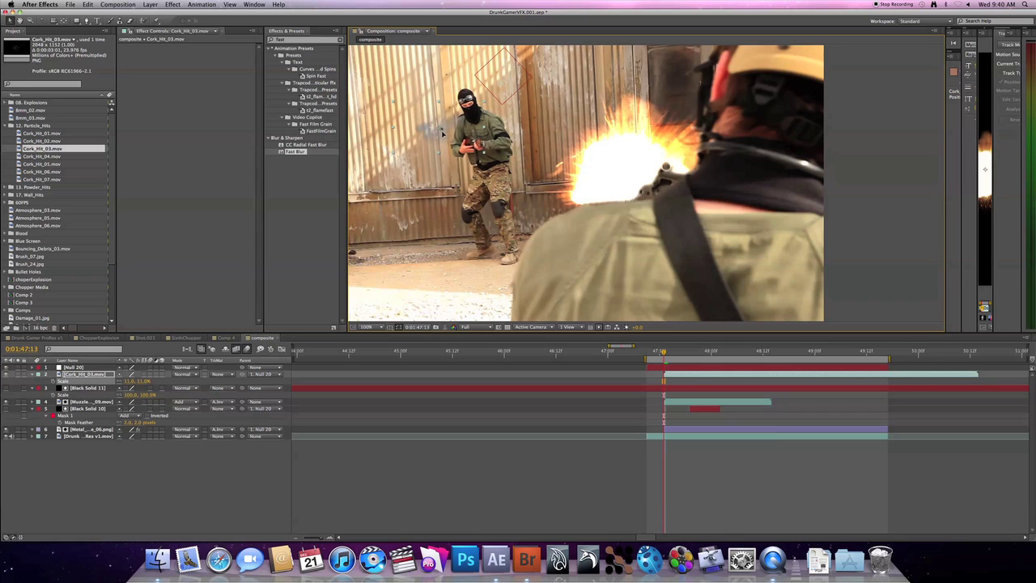
left_click_drag(144, 381, 128, 382)
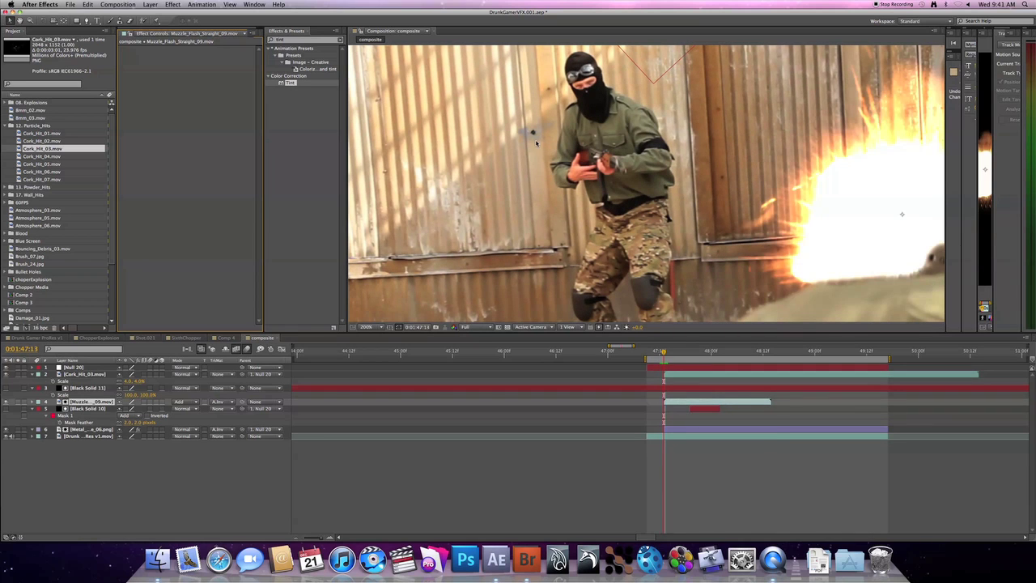
Apply a Tint effect to Cork_Hit_03, sampling the wall's tan as the tint colour.
key("Page_Up")
key("Page_Up")
key("Page_Down")
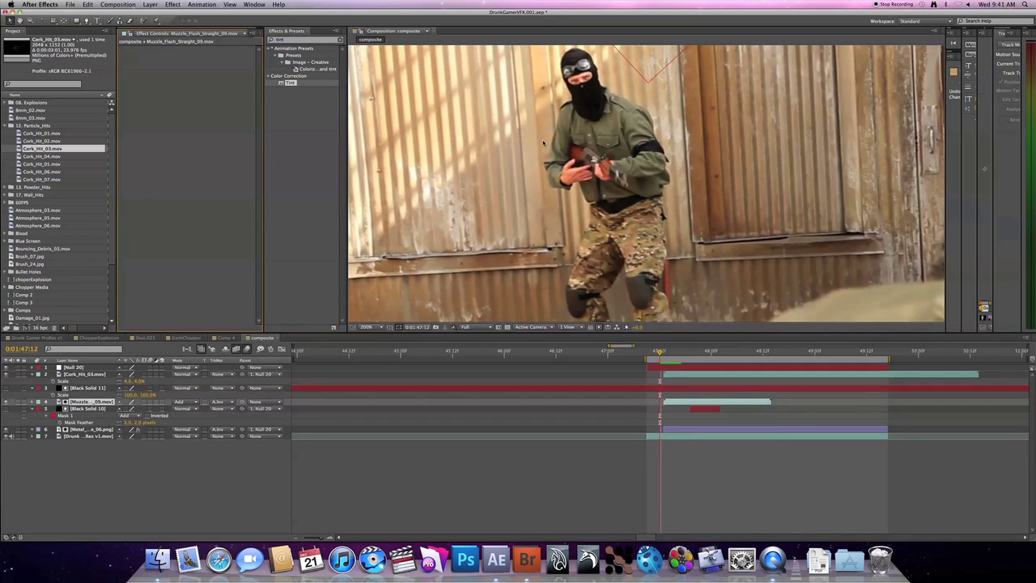
key("Page_Down")
key("Page_Up")
key("Page_Down")
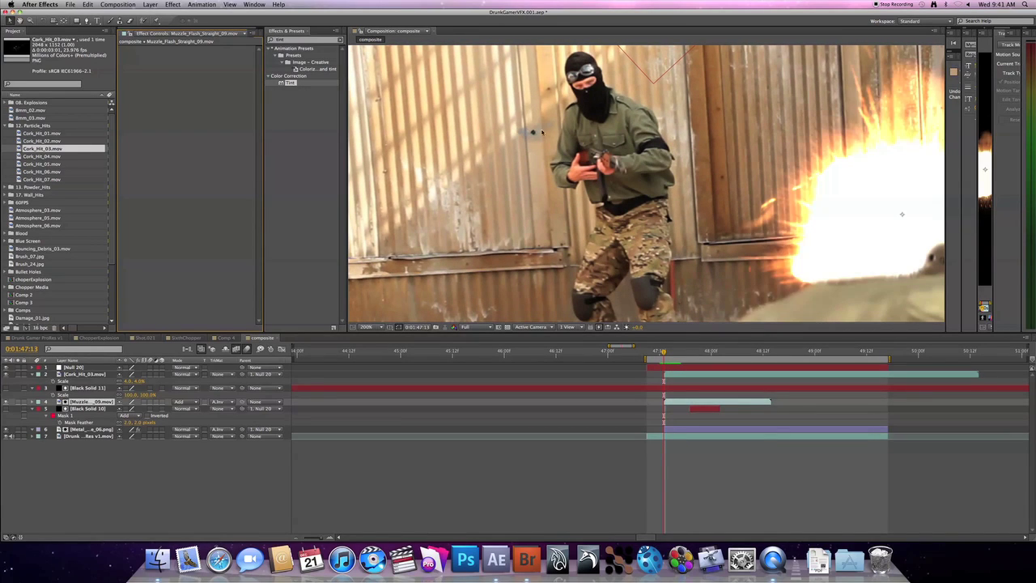
left_click(290, 84)
left_click_drag(300, 111, 102, 374)
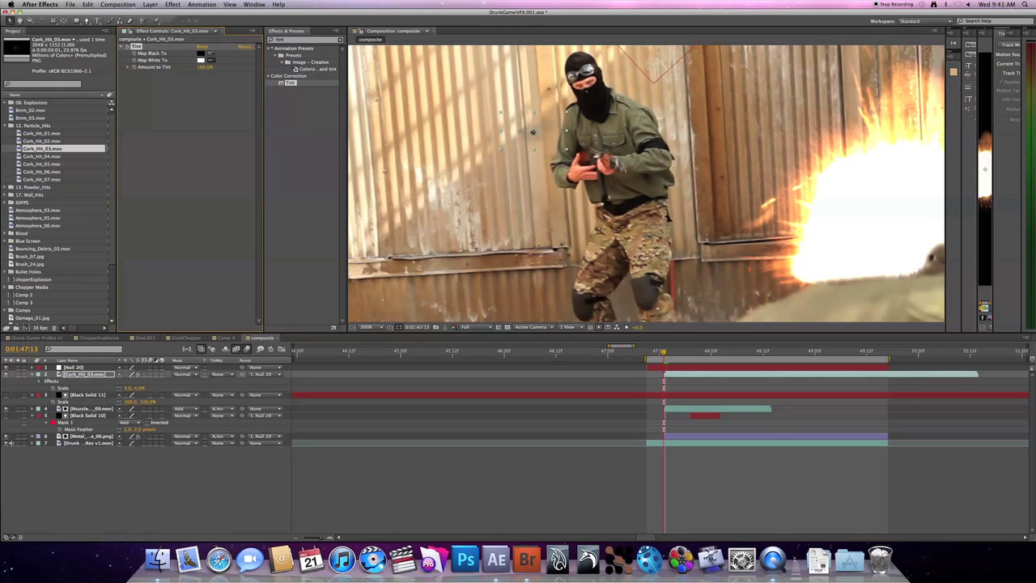
left_click(534, 164)
Raise Cork_Hit_03's Amount to Tint to 87%, then check the frames around the flash.
left_click(509, 244)
key("comma")
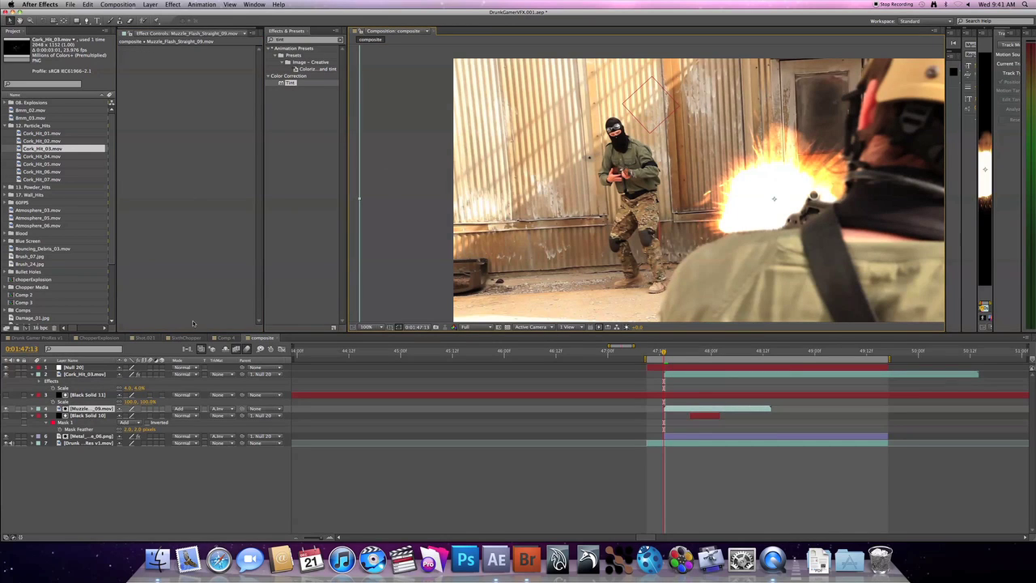
left_click(91, 379)
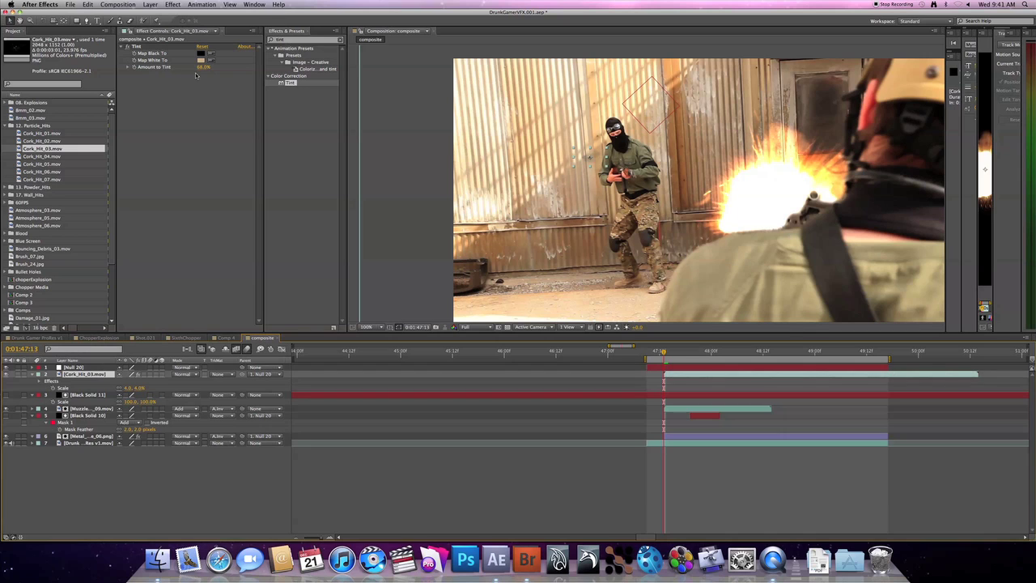
left_click_drag(203, 66, 215, 66)
left_click(218, 136)
left_click(390, 241)
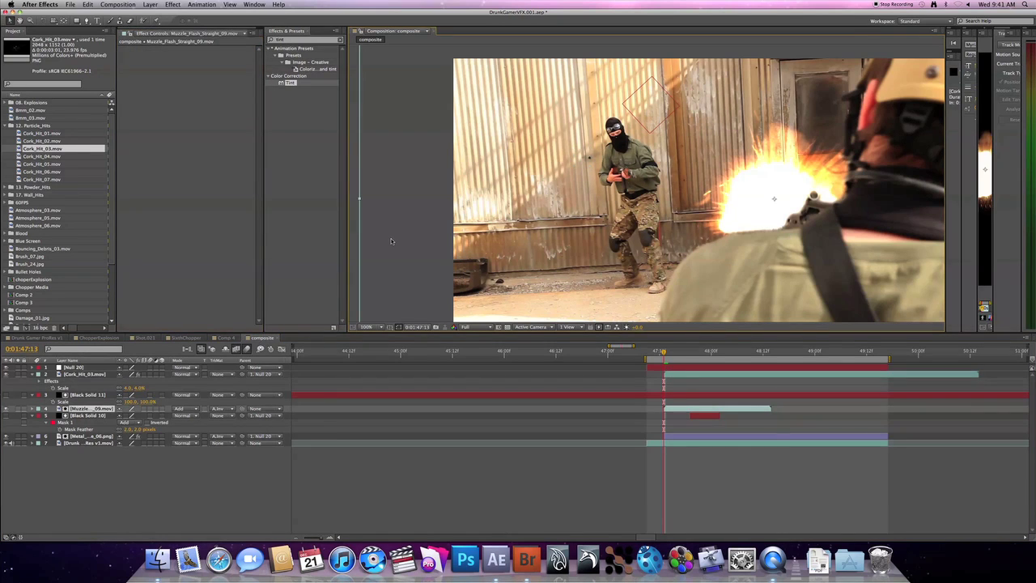
key("Page_Down")
key("Page_Up")
key("Page_Down")
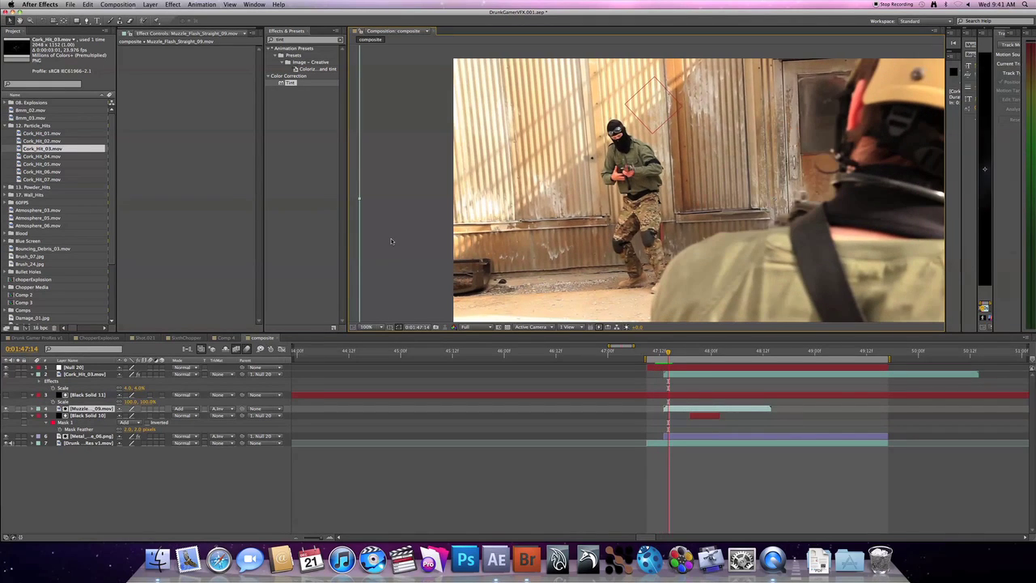
key("Page_Down")
key("Page_Down")
key("Page_Down")
key("Page_Down")
key("Page_Down")
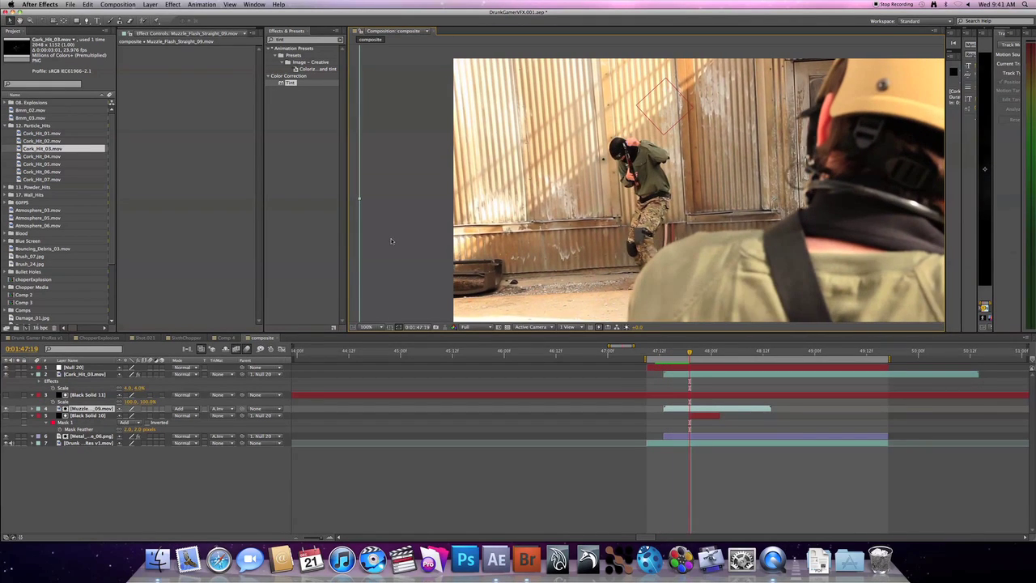
mouse_move(689, 354)
left_mouse_down()
mouse_move(669, 353)
mouse_move(694, 362)
mouse_move(677, 357)
left_mouse_up()
scroll(604, 253, "up", 2)
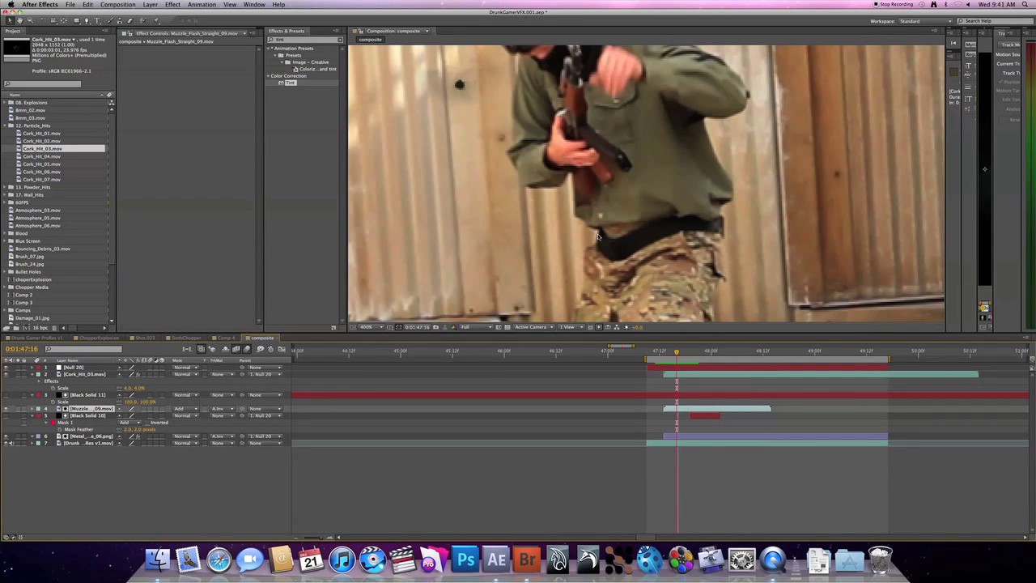
scroll(597, 235, "down", 2)
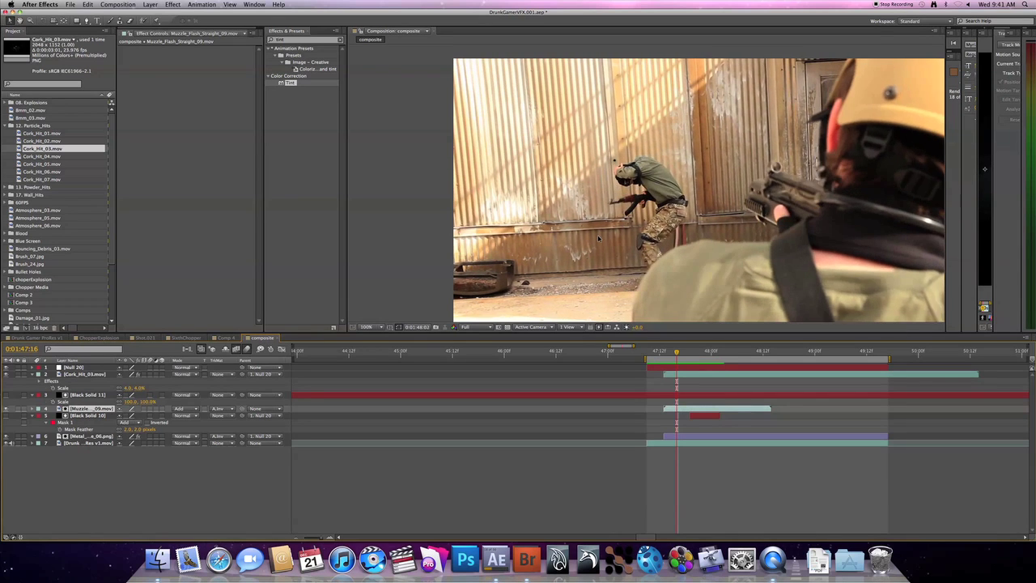
left_click(186, 338)
left_click(226, 338)
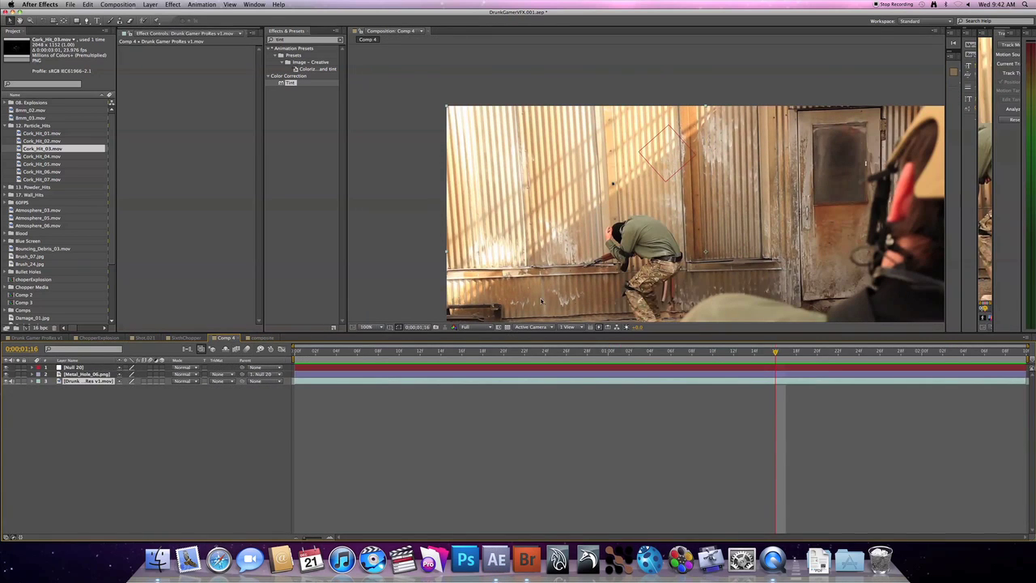
left_click(261, 338)
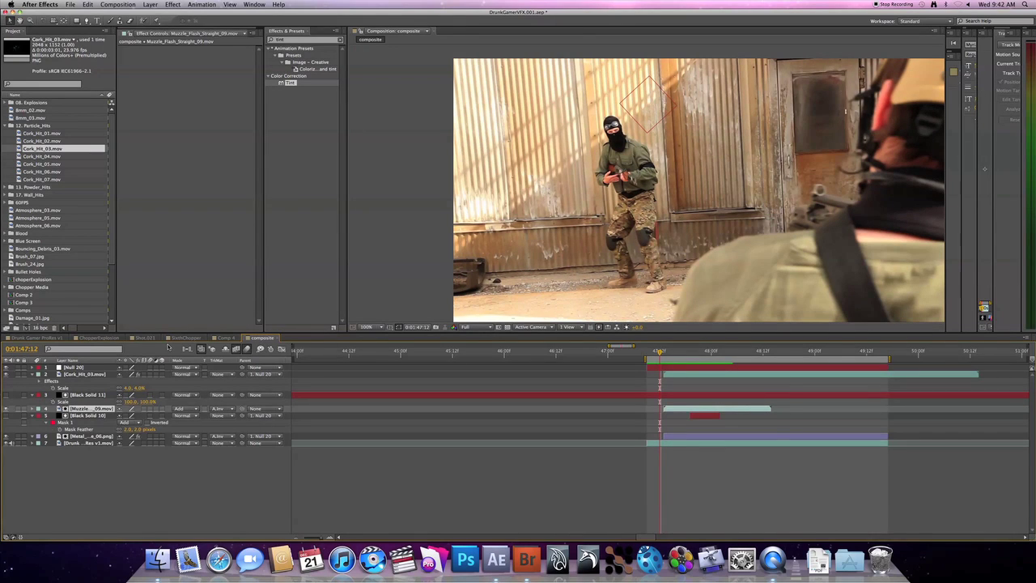
Preview the full Shot.021 shooting sequence, then stop playback.
left_click(152, 339)
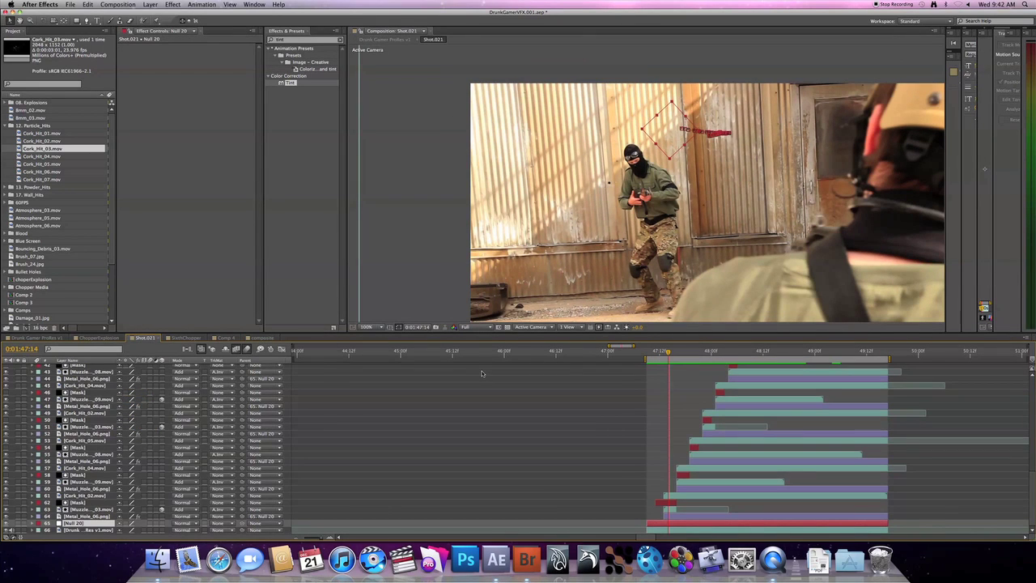
key("space")
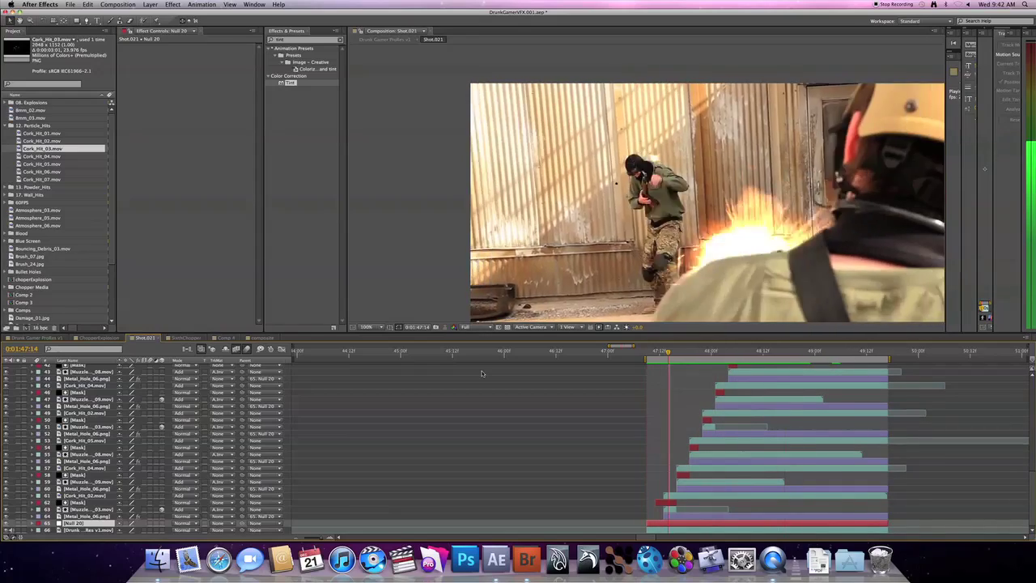
key("space")
Preview the composite and scrub around 0:01:47:13 to check the muzzle flash and cork hit timing.
left_click(263, 339)
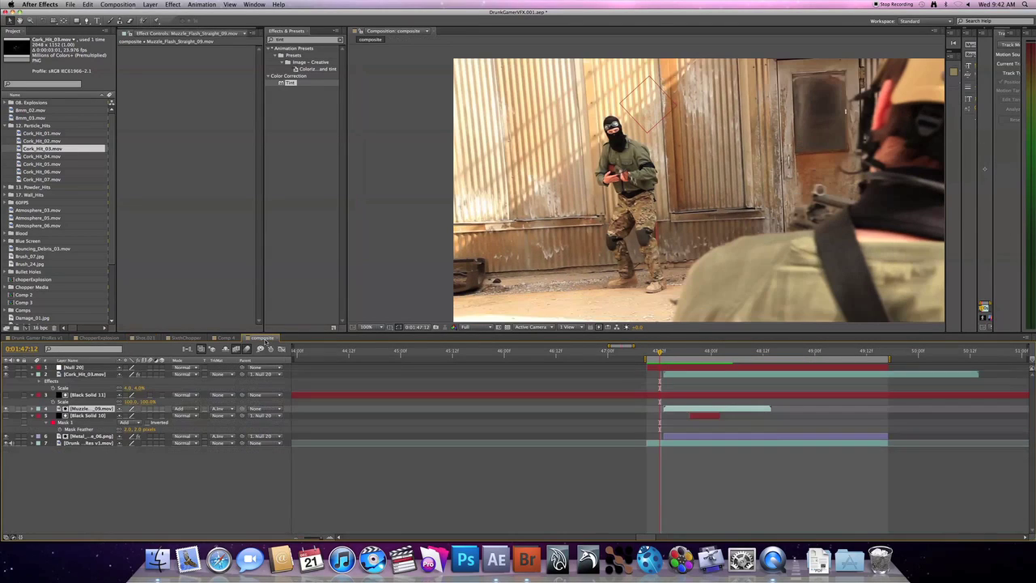
key("space")
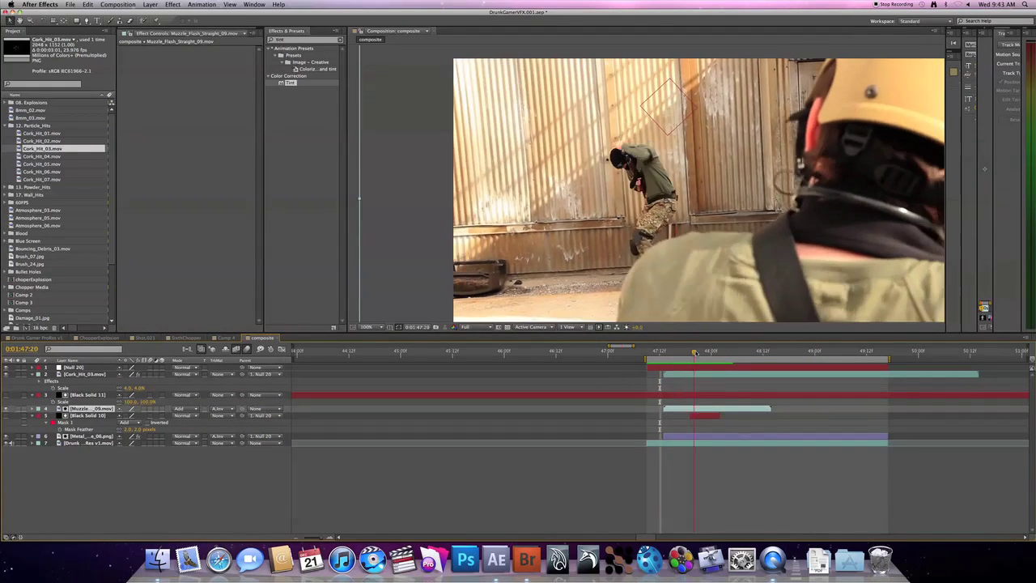
key("space")
left_click_drag(660, 354, 664, 354)
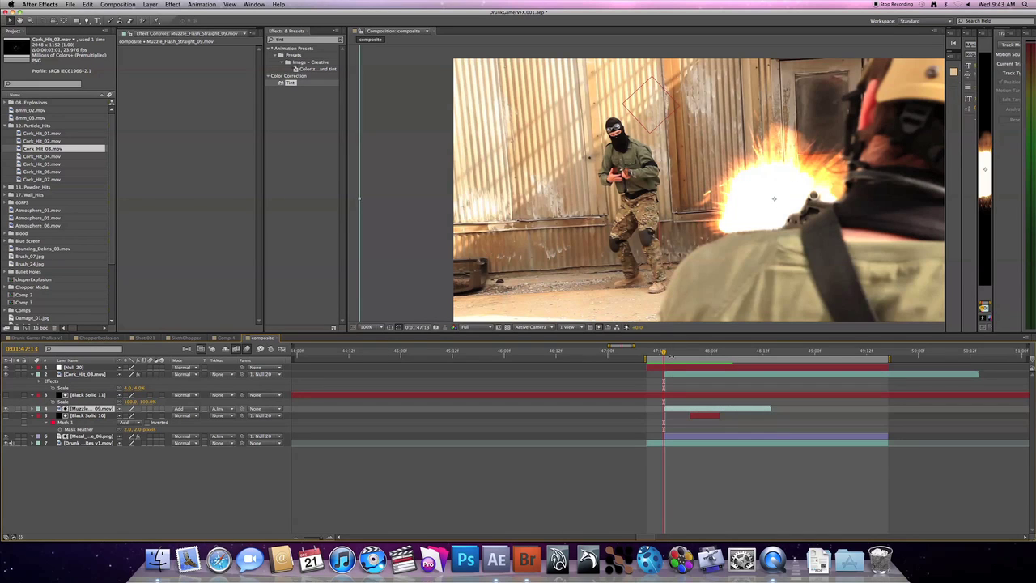
left_click_drag(664, 354, 688, 358)
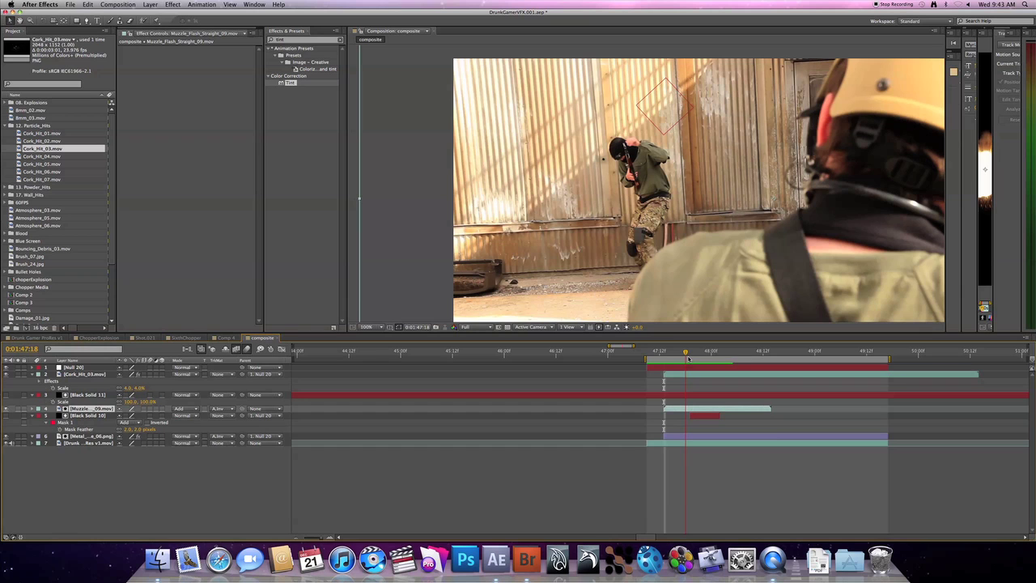
left_click_drag(688, 359, 666, 360)
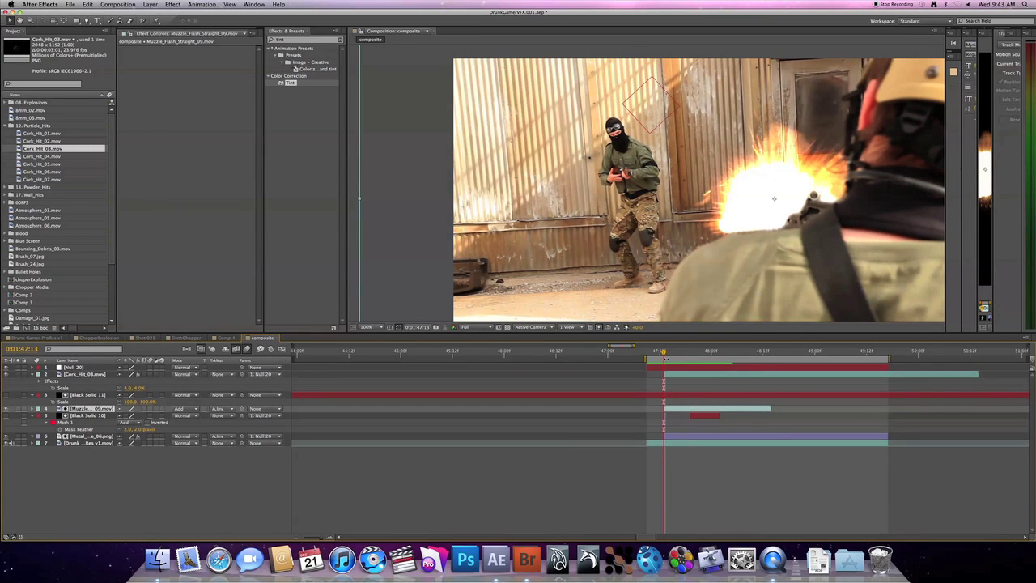